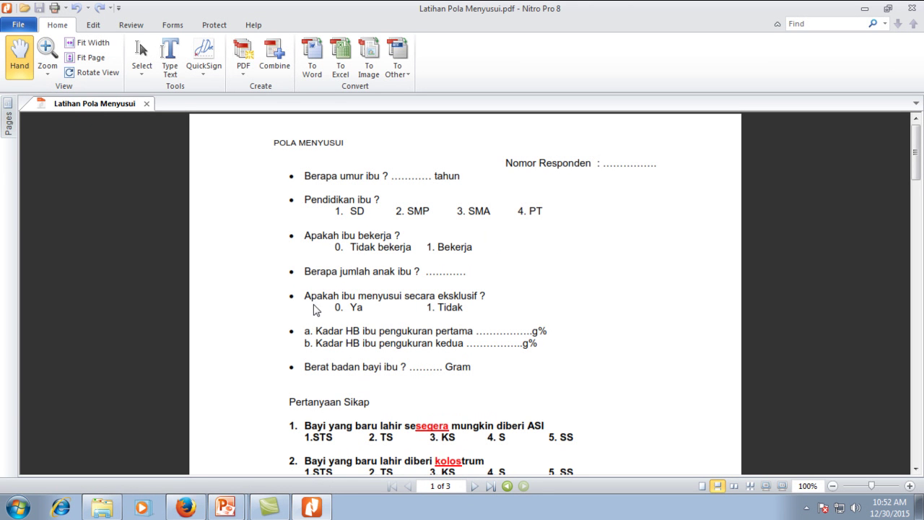
Launch SPSS Statistics 17.0
left_click(14, 506)
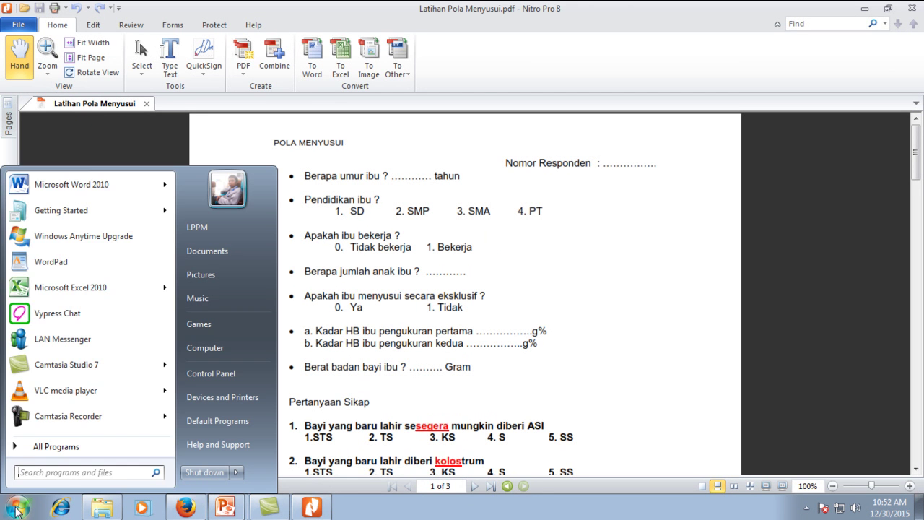
left_click(29, 449)
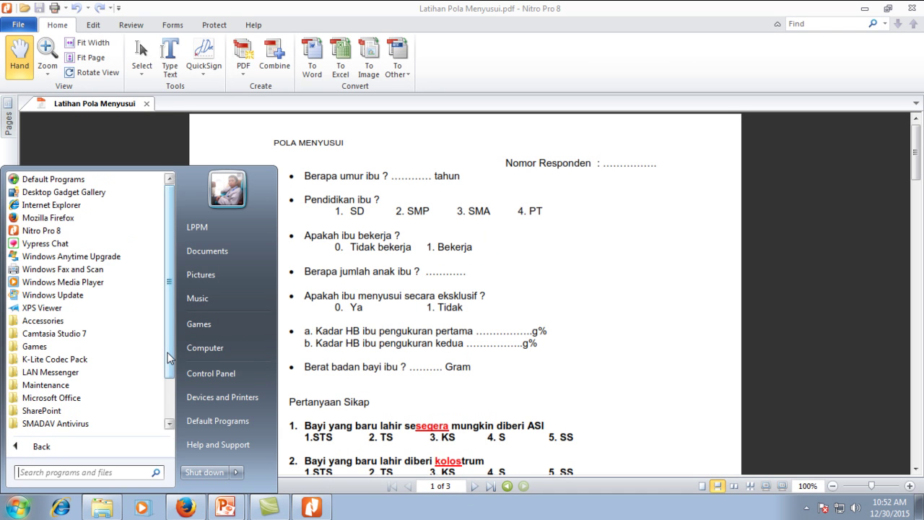
scroll(94, 368, "down", 1)
left_click(84, 399)
left_click(82, 410)
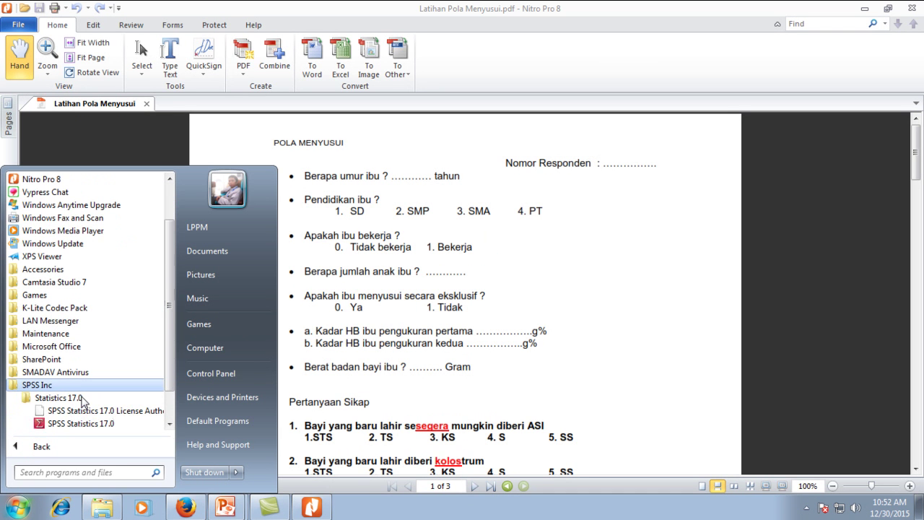
left_click(81, 425)
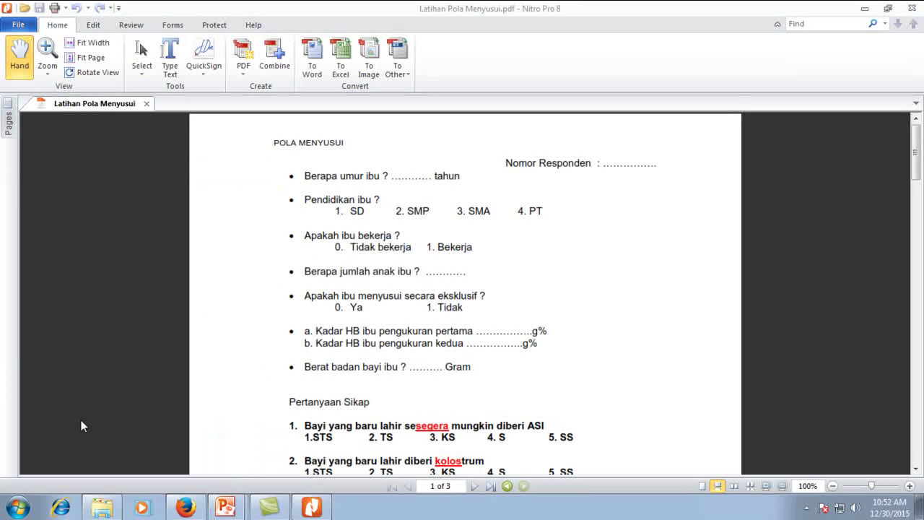
Switch to Latihan Pola Menyusui.pdf in Nitro Pro and read through the questionnaire, the exercise tasks and the respondent data table
left_click(314, 509)
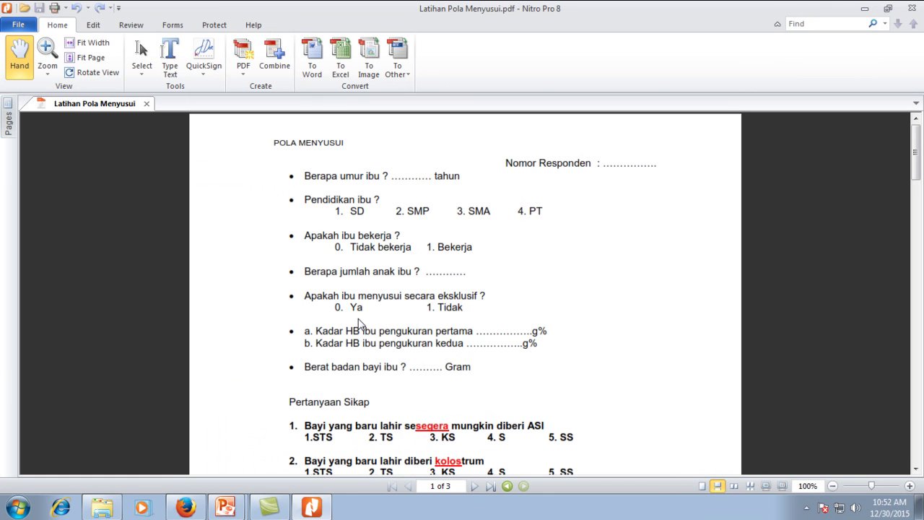
scroll(355, 287, "down", 3)
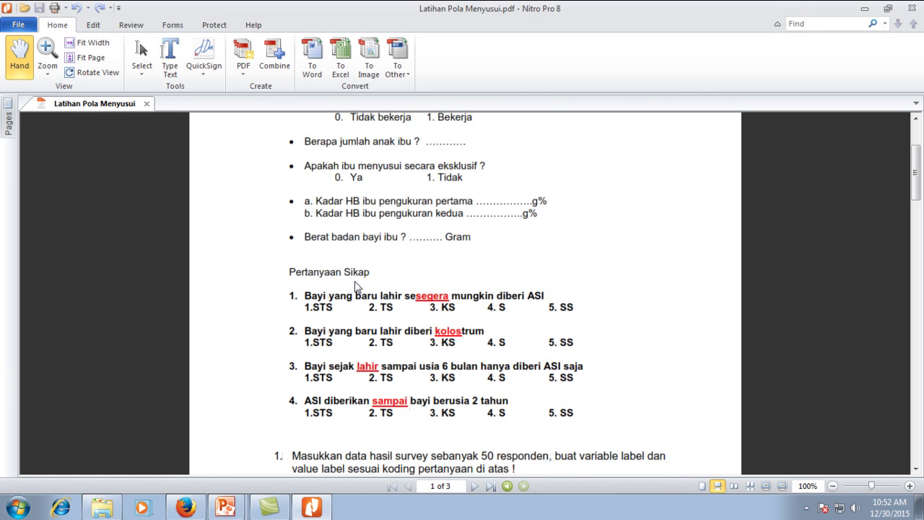
scroll(355, 286, "down", 5)
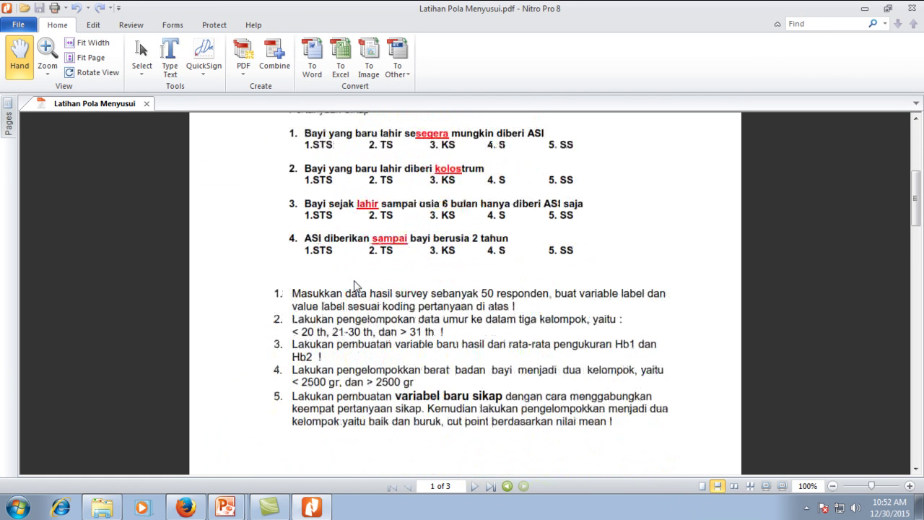
scroll(353, 285, "down", 2)
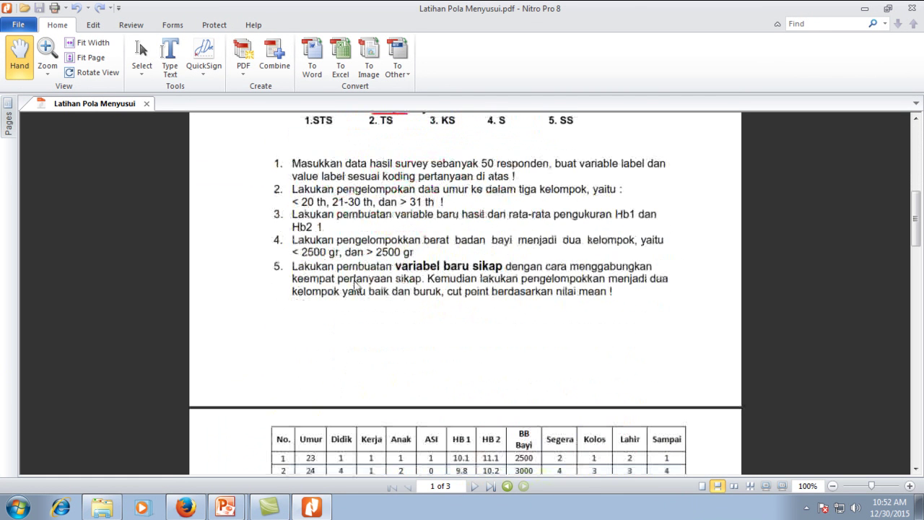
scroll(354, 286, "down", 6)
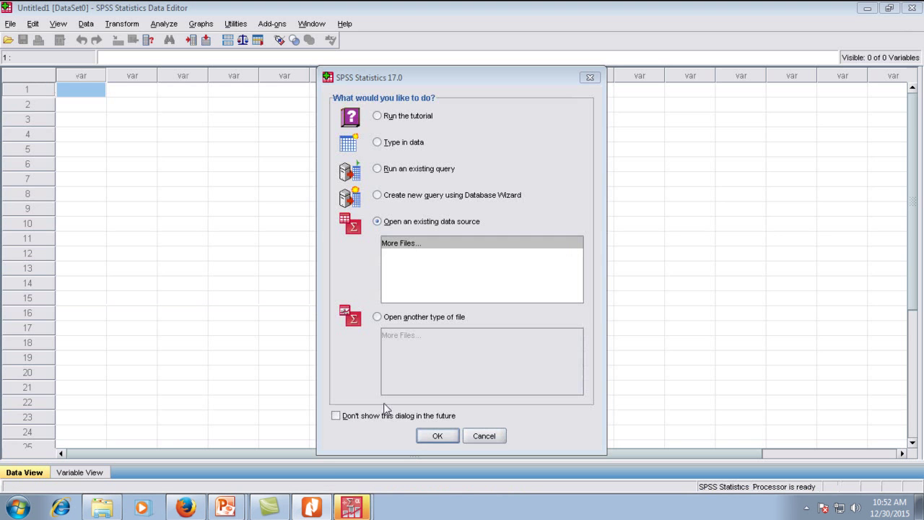
Return to SPSS Statistics and dismiss its startup dialog without opening a data source
left_click(316, 508)
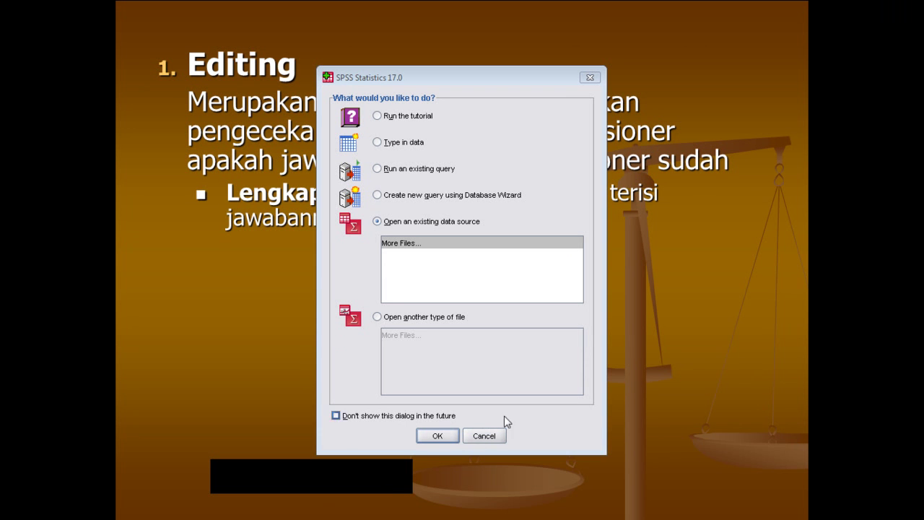
key("super")
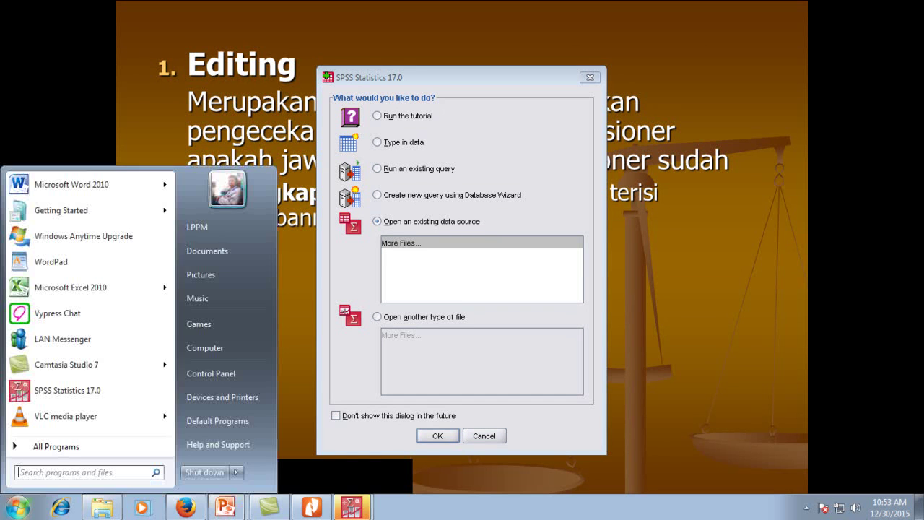
left_click(484, 434)
left_click(484, 434)
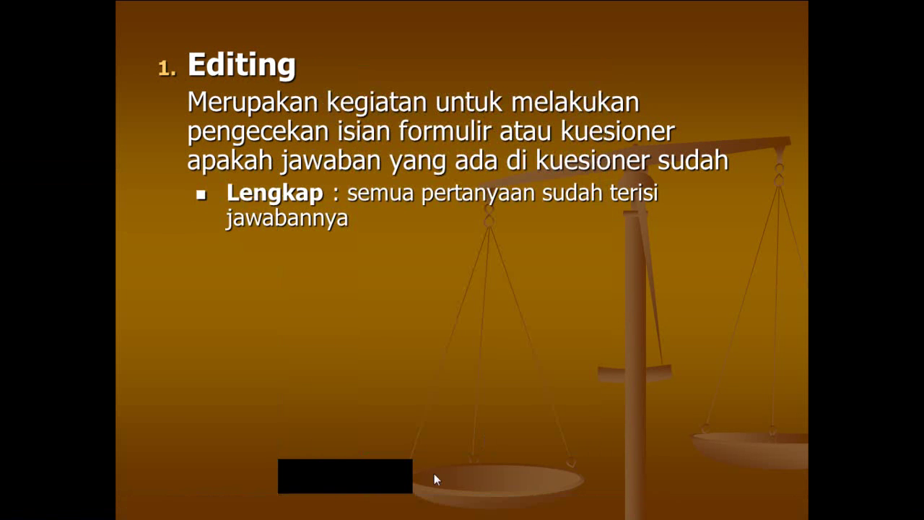
Compare the respondent data table in the Nitro Pro document with the empty data grid in SPSS
key("super")
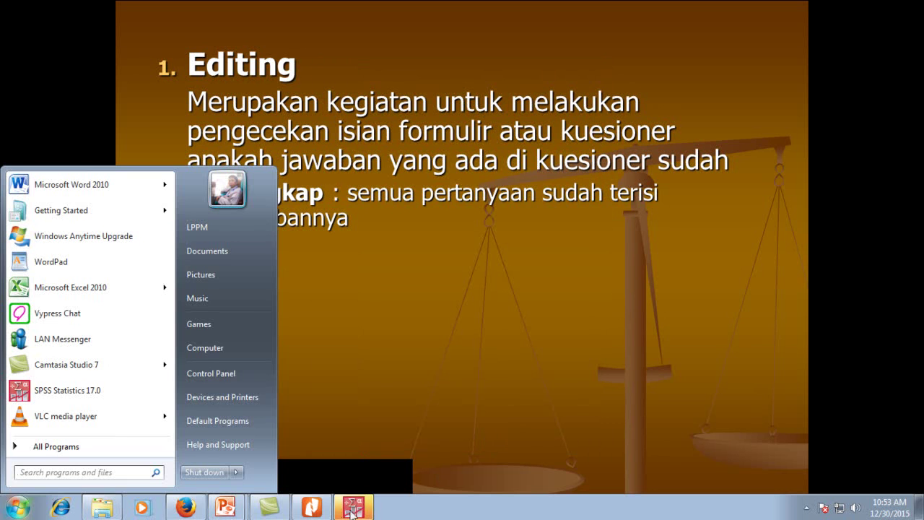
left_click(321, 513)
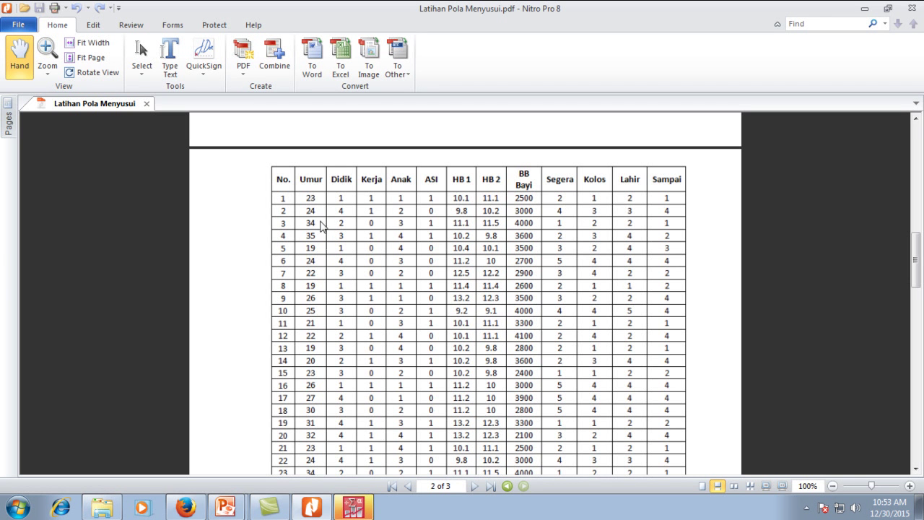
left_click(353, 508)
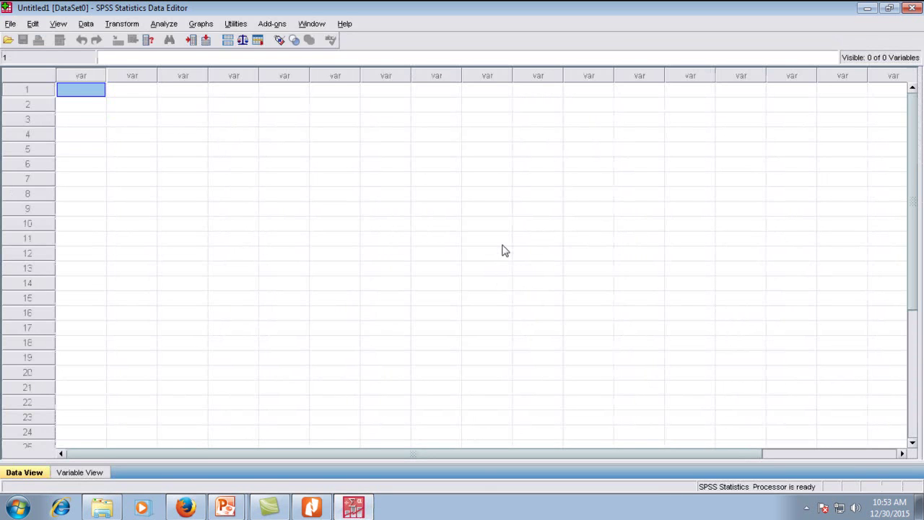
left_click(312, 508)
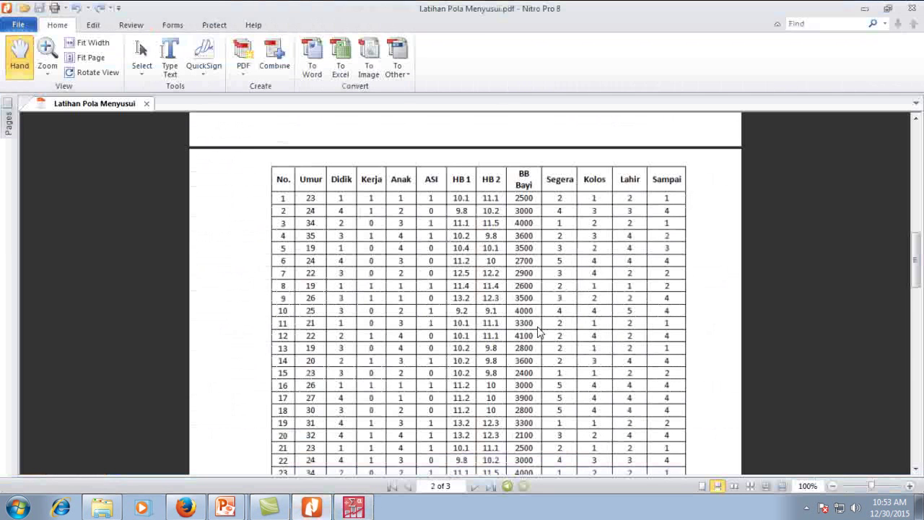
left_click(350, 509)
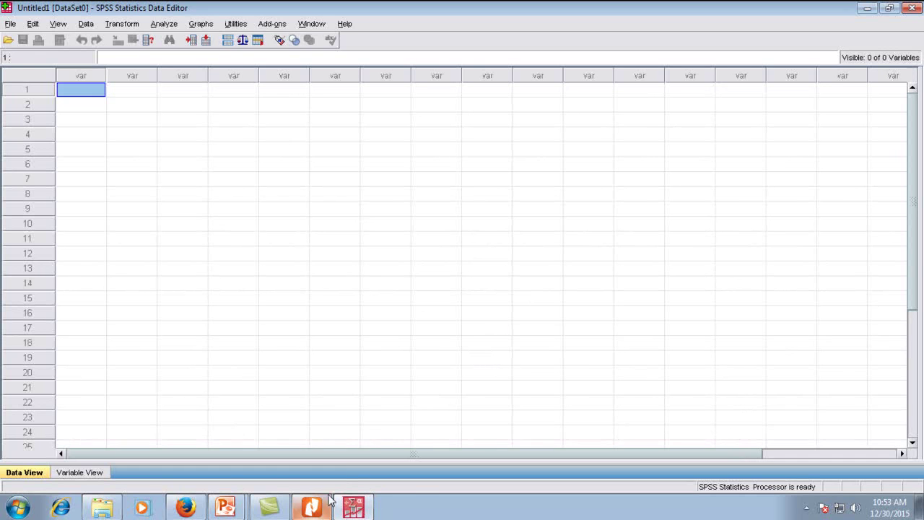
mouse_move(322, 513)
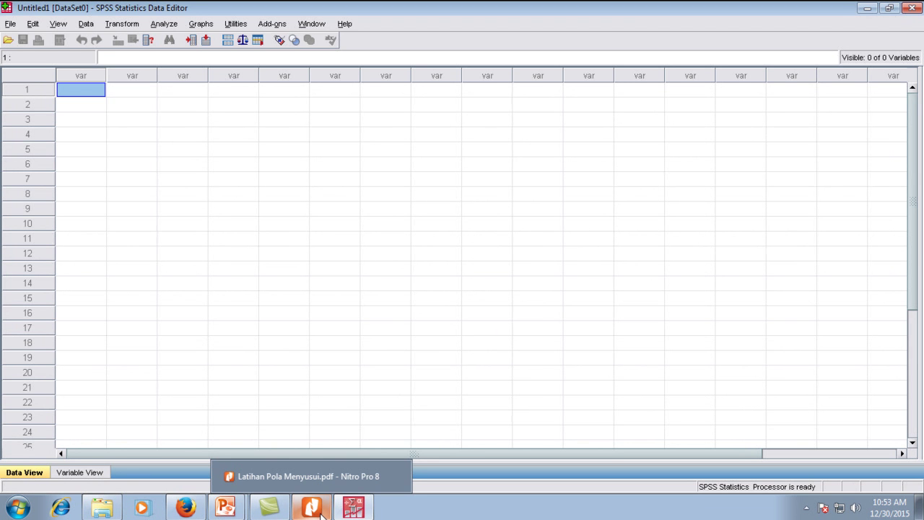
left_click(321, 513)
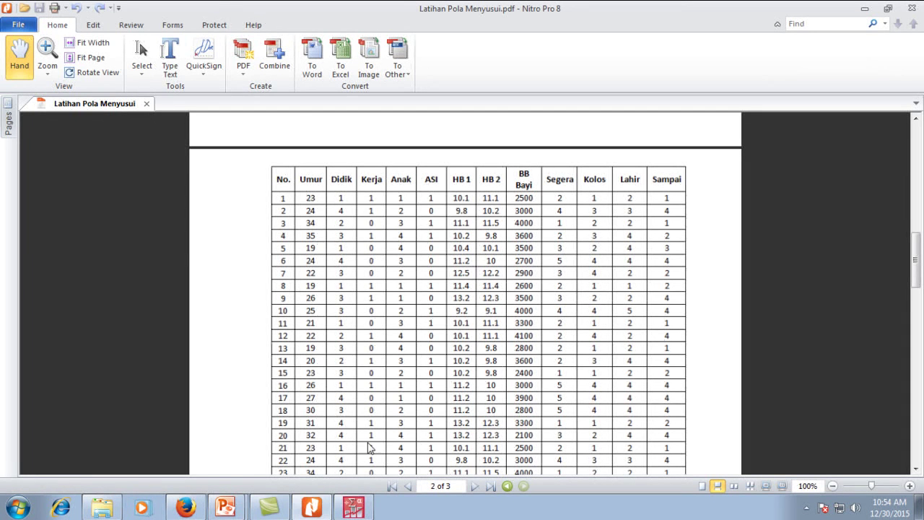
left_click(353, 508)
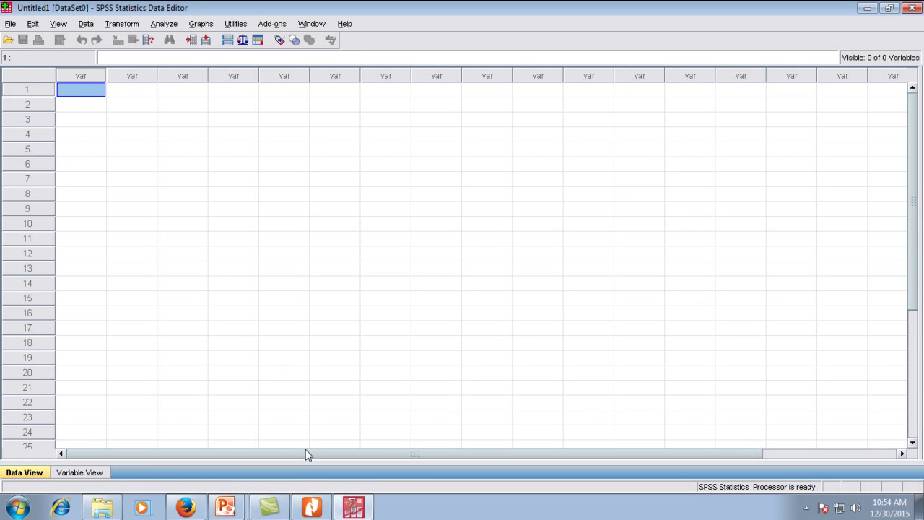
Review the opening questions of the Pola Menyusui questionnaire in Nitro Pro, and return to the SPSS Data Editor
left_click(311, 508)
scroll(312, 383, "up", 8)
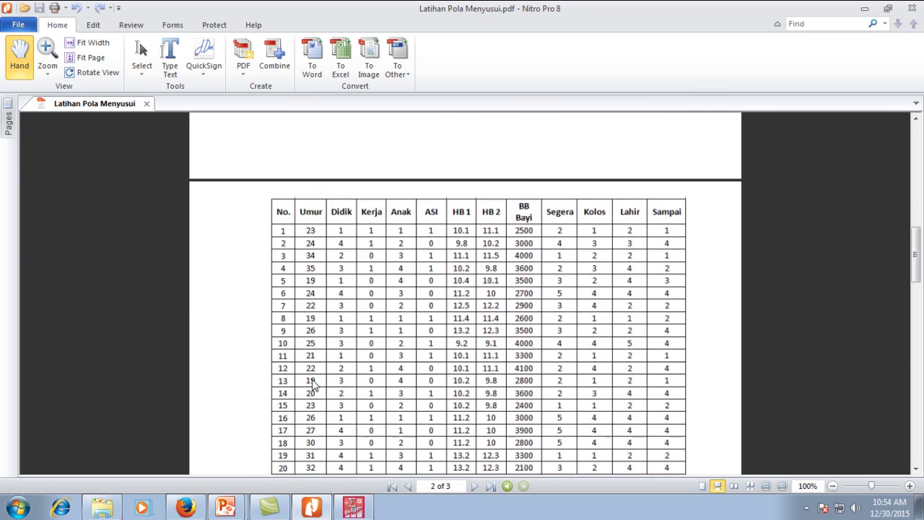
scroll(312, 384, "up", 3)
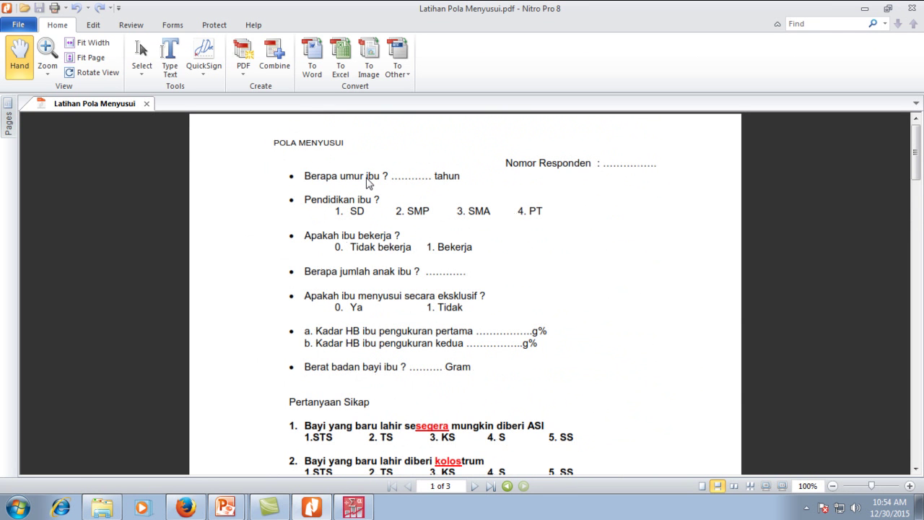
left_click(354, 509)
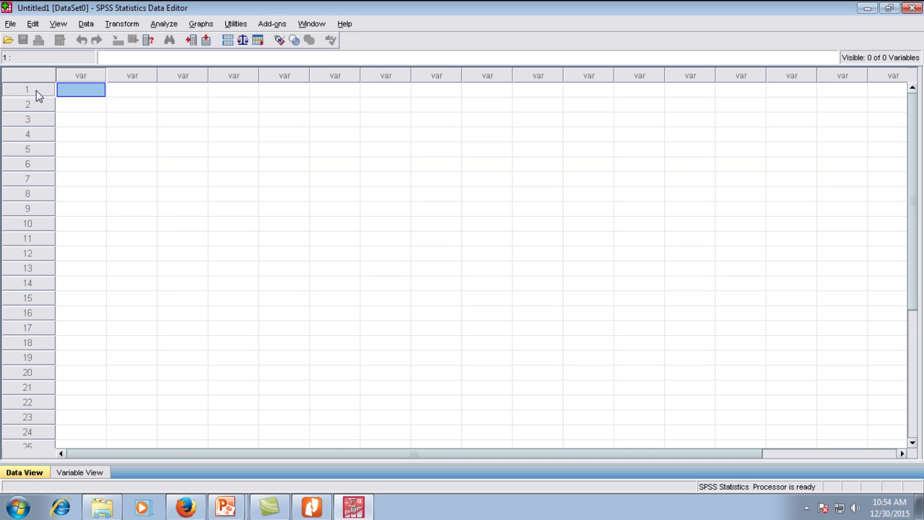
Show the variable definitions of the empty dataset in Variable View
left_click(68, 477)
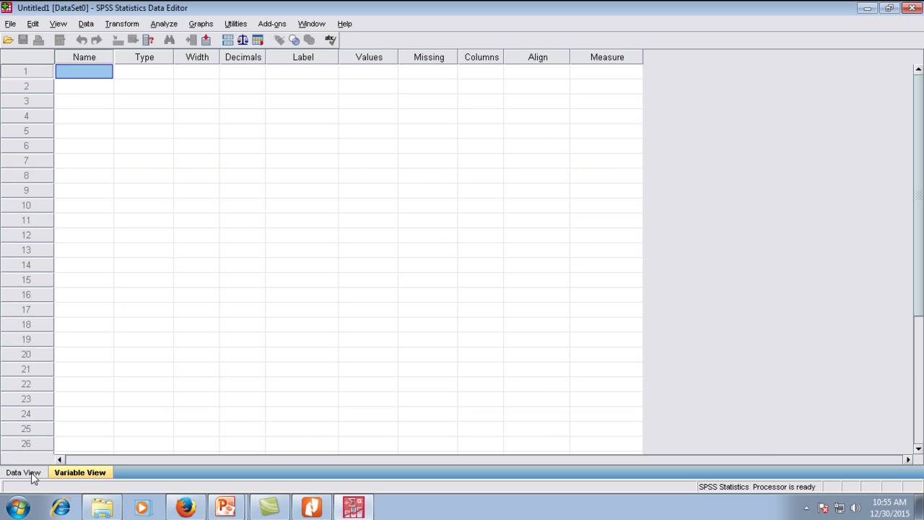
left_click(31, 473)
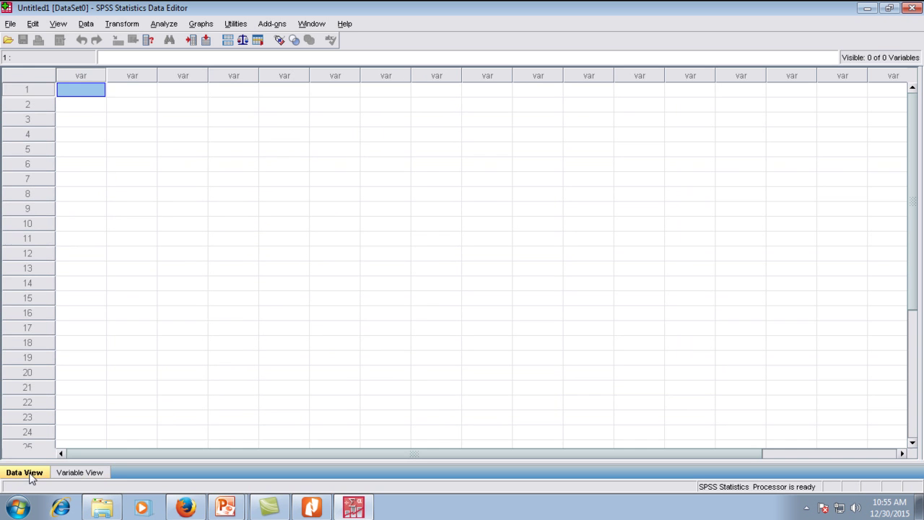
left_click(86, 473)
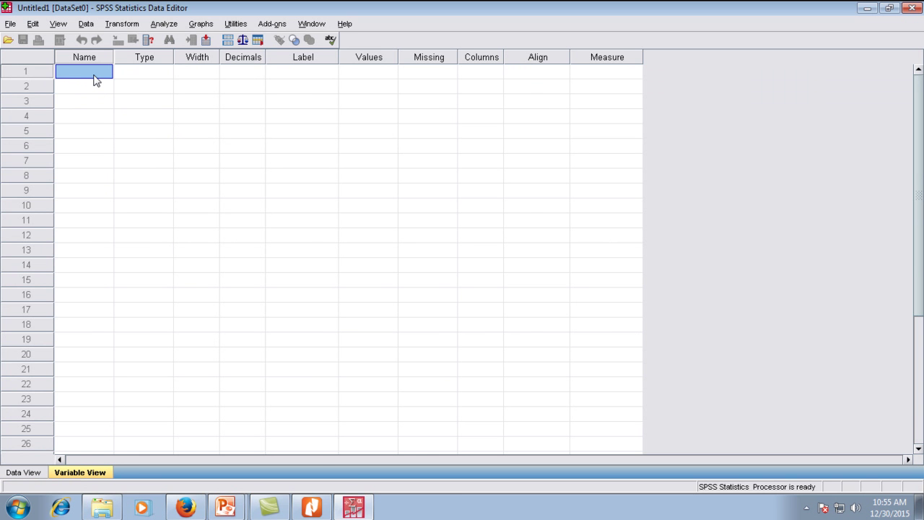
Check the Nomor Responden field in the Nitro Pro questionnaire, and name the first SPSS variable nores
left_click(312, 508)
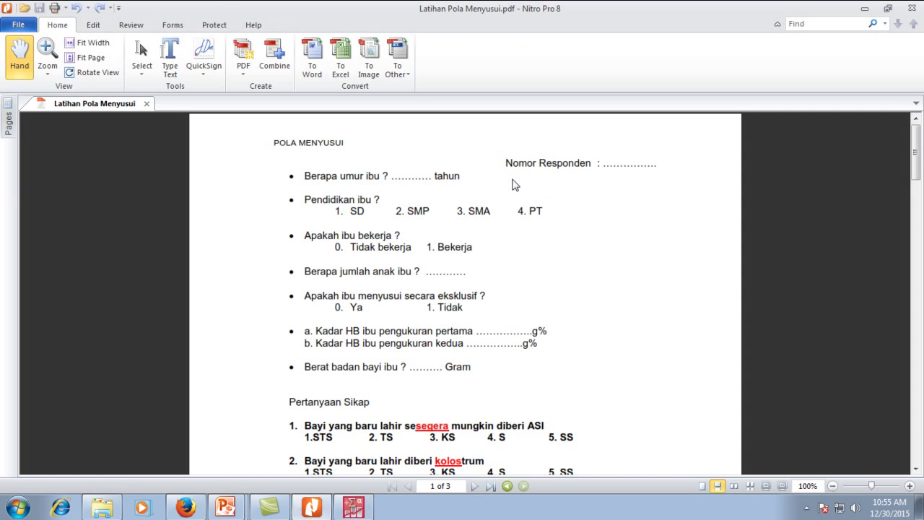
left_click_drag(508, 165, 555, 161)
scroll(549, 176, "up", 1)
mouse_move(322, 507)
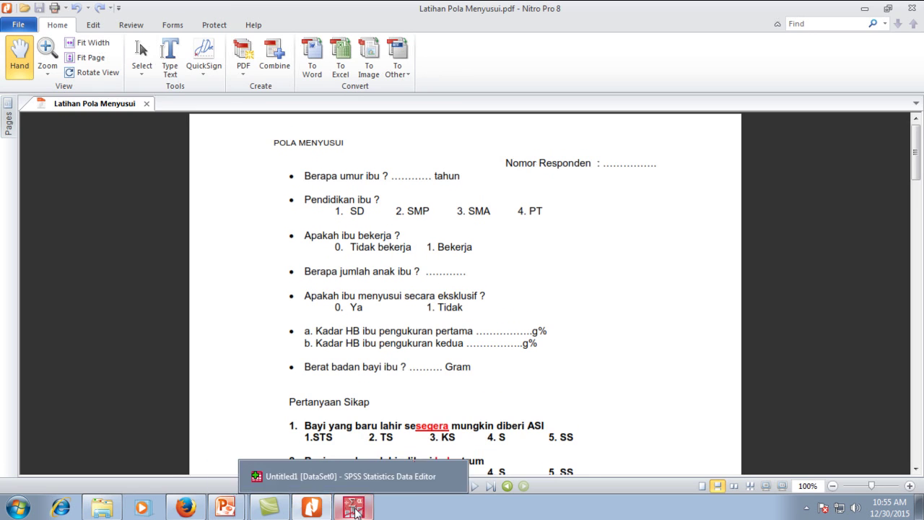
left_click(353, 508)
type("nores")
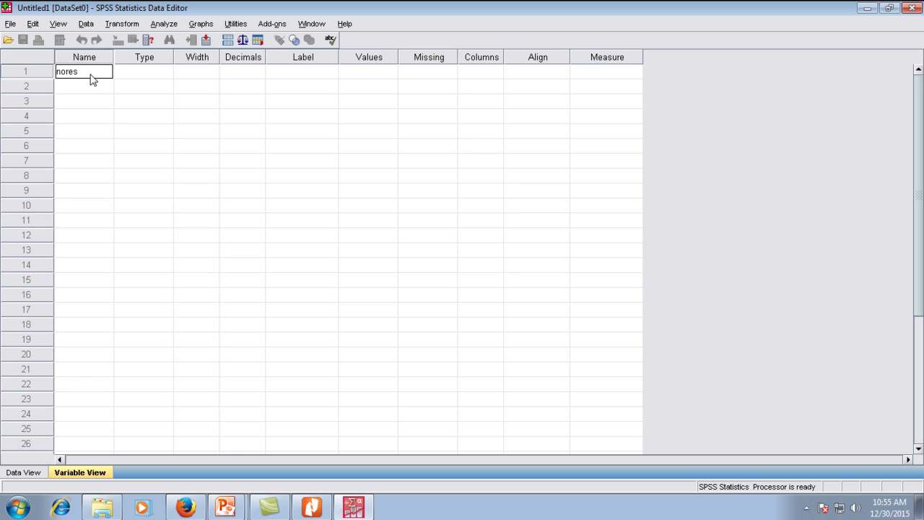
Define the nores variable as Numeric with a width of 4 and 0 decimal places
left_click(144, 74)
left_click(166, 73)
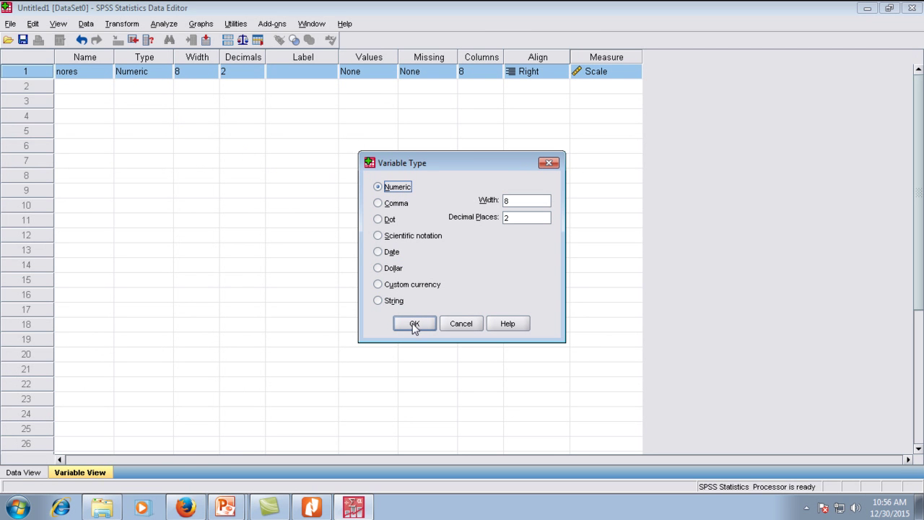
left_click(514, 203)
key("BackSpace")
type("4")
left_click(517, 225)
key("BackSpace")
type("0")
left_click(411, 329)
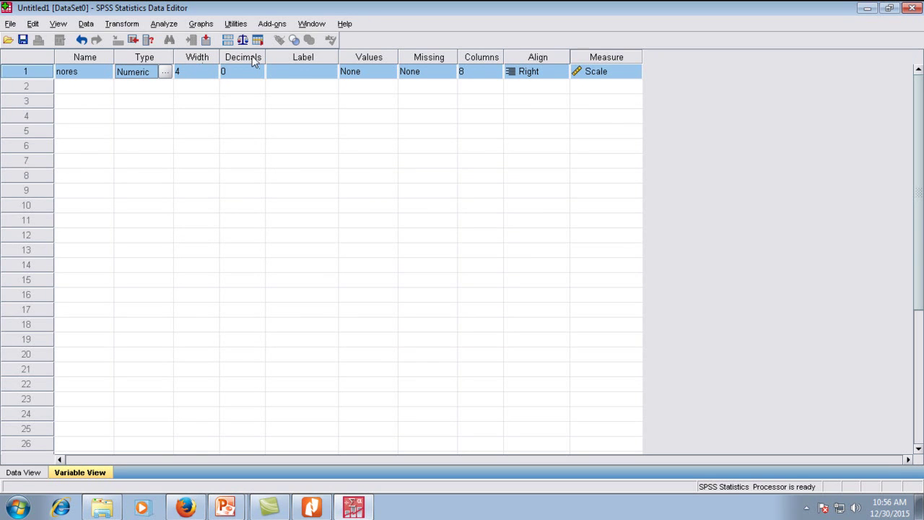
Label the nores variable "nomer responden" and go on to its Columns setting
left_click(282, 72)
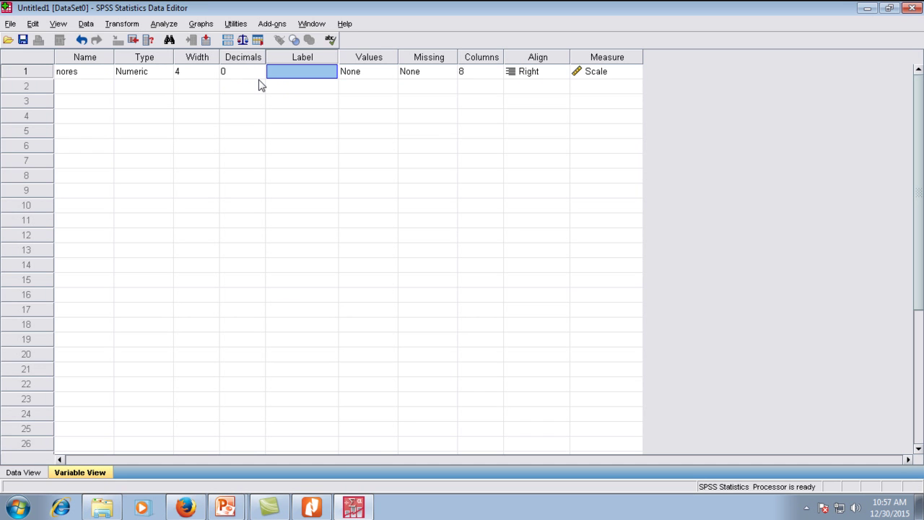
type("nom")
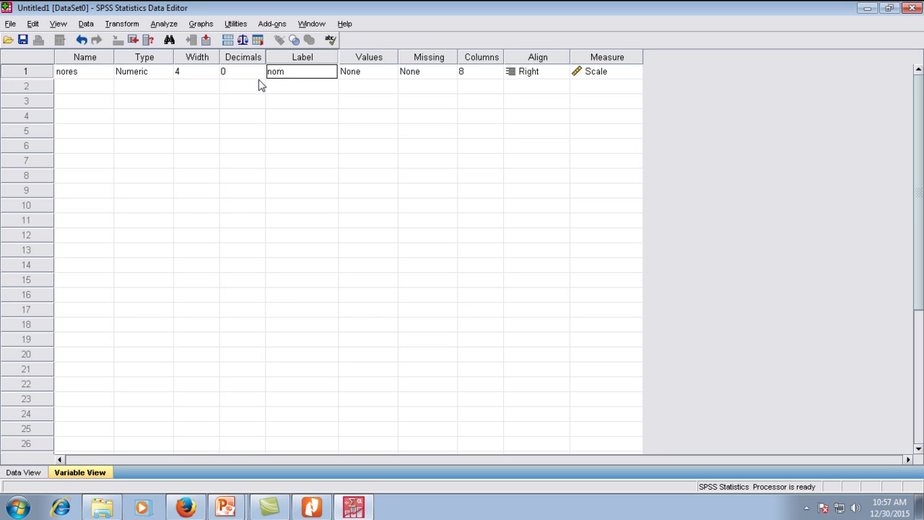
type("er responden")
left_click(384, 75)
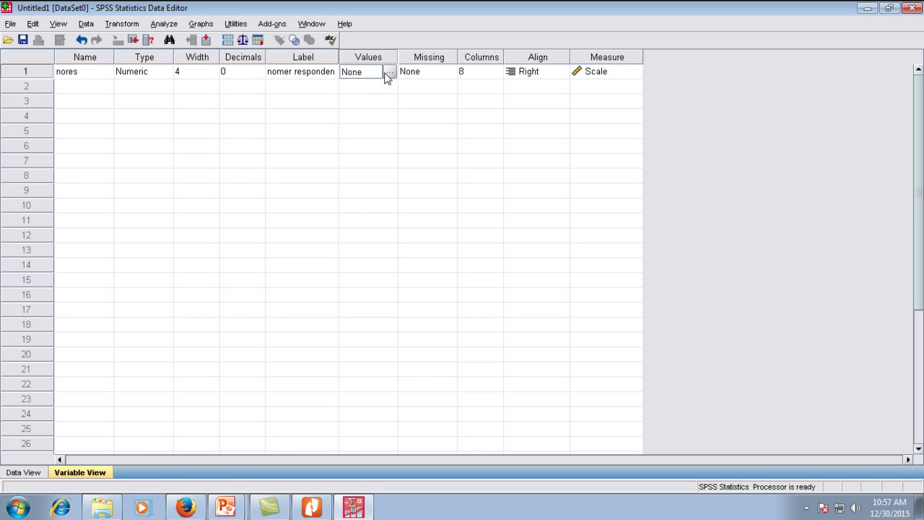
left_click(431, 76)
left_click(494, 77)
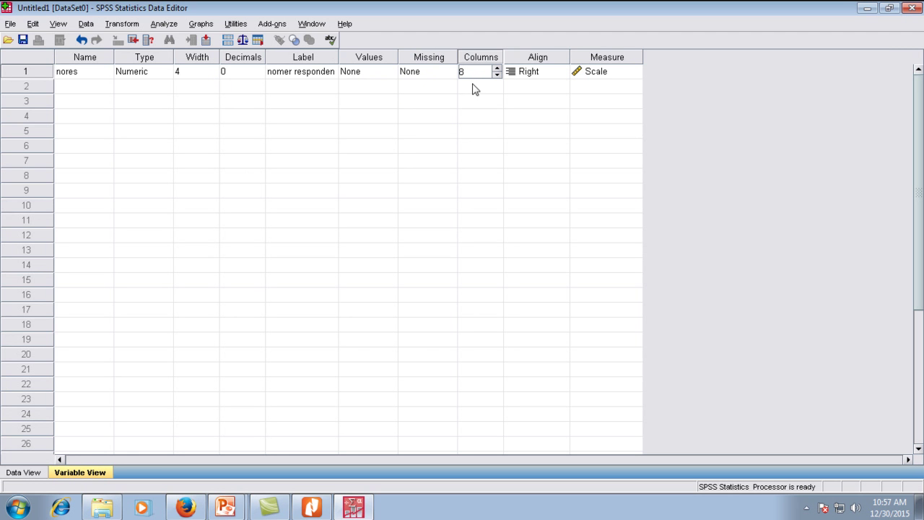
Set the nores variable's Columns value to 4, check its column in Data View, and return to the variable definitions
key("BackSpace")
type("4")
left_click(26, 475)
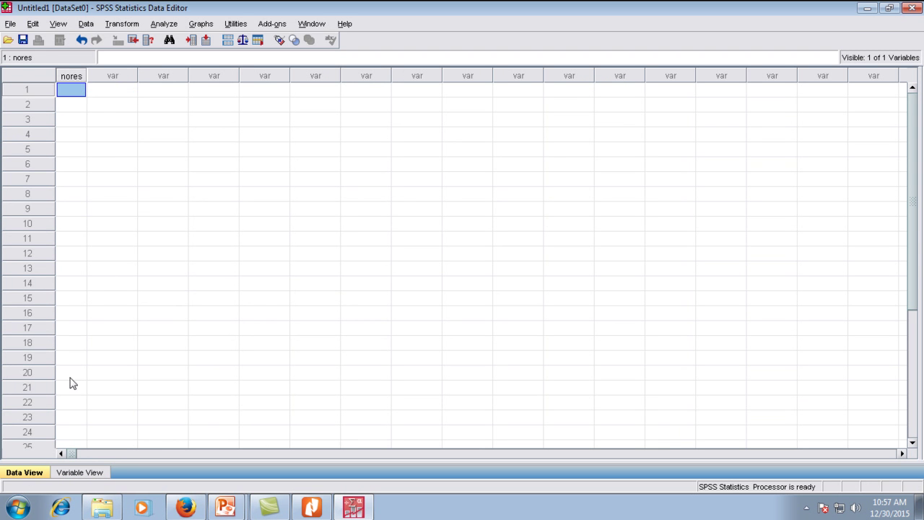
left_click(75, 473)
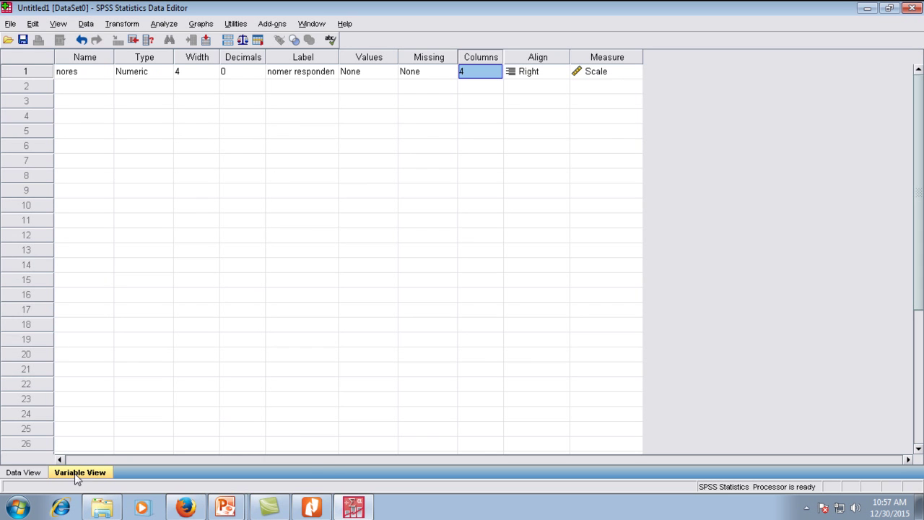
Check the Pendidikan ibu question and its answer codes in the Nitro Pro questionnaire, and name the second SPSS variable didik
left_click(312, 507)
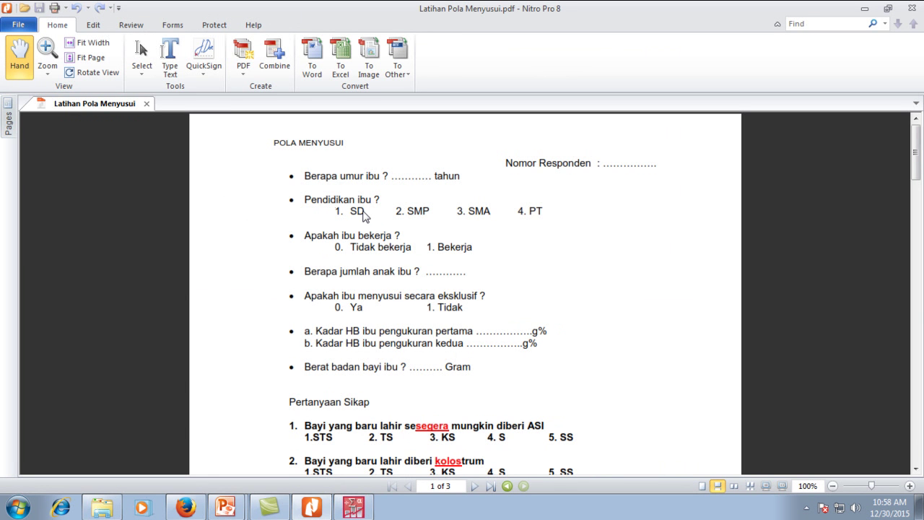
left_click(350, 511)
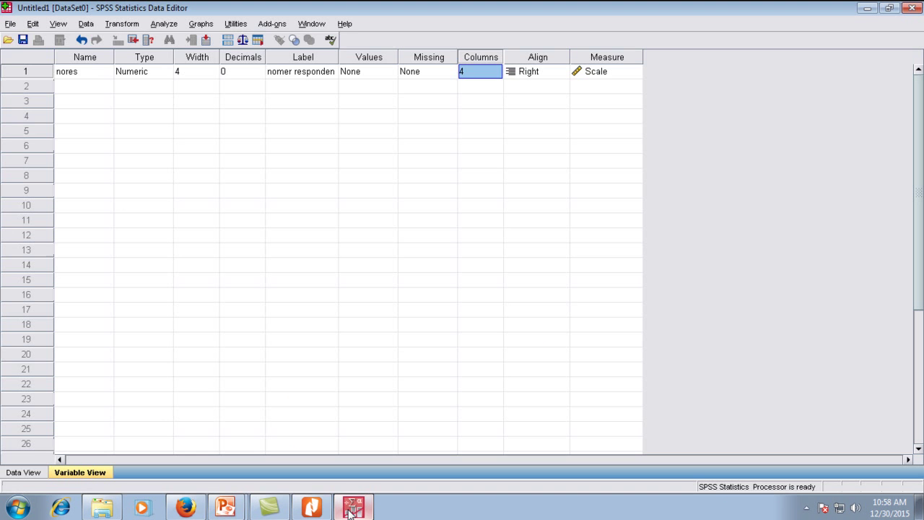
left_click(90, 88)
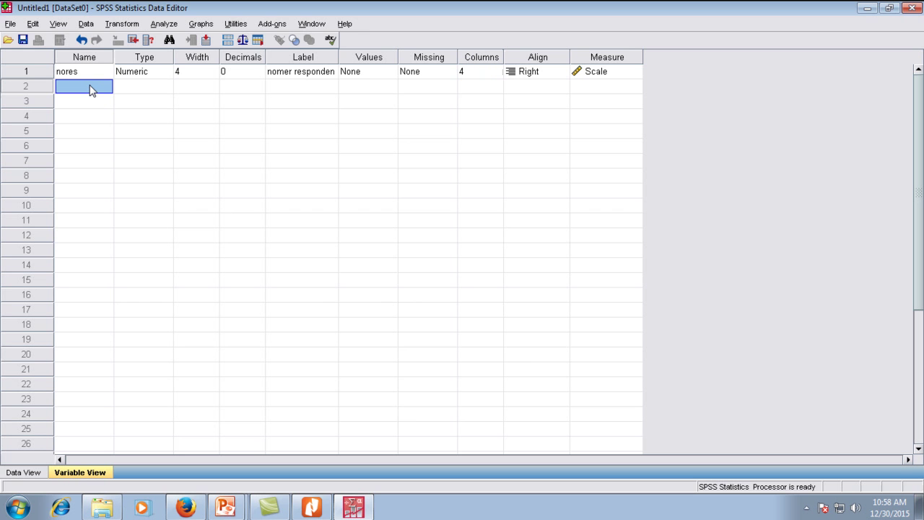
type("didik")
left_click(169, 92)
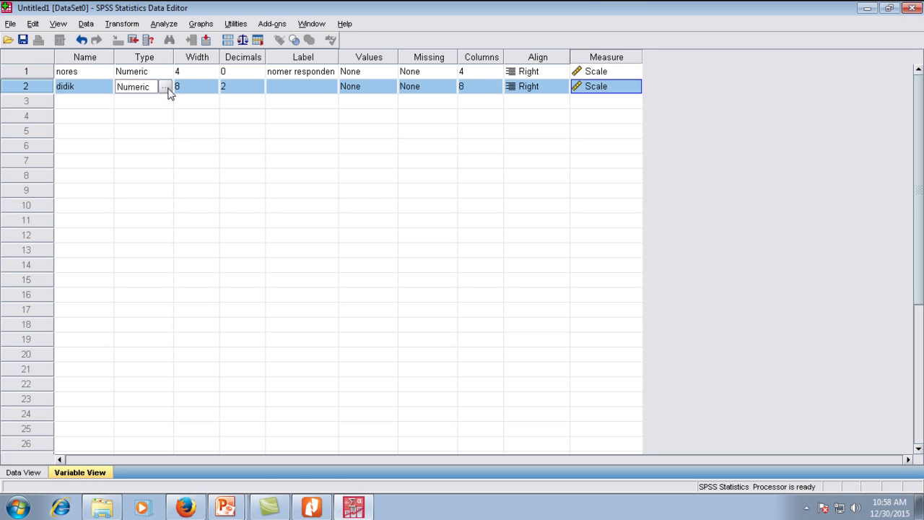
left_click(364, 508)
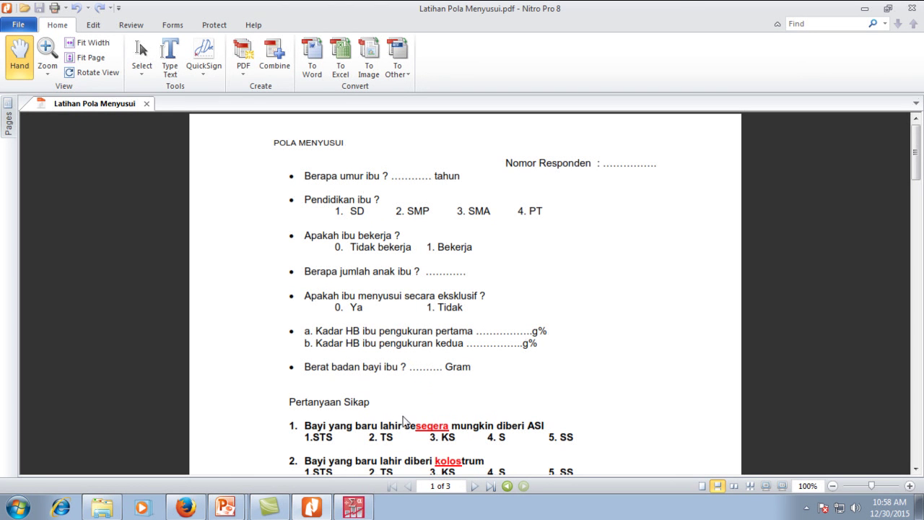
left_click(361, 512)
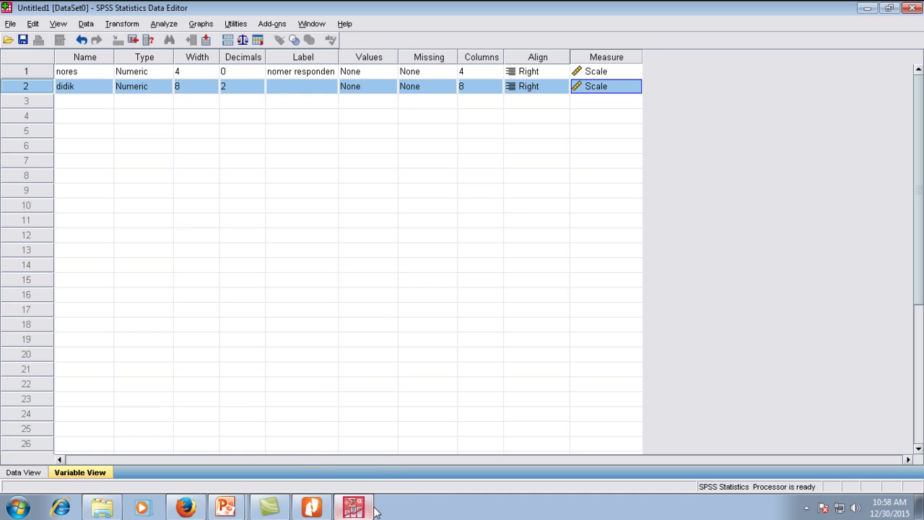
left_click(312, 508)
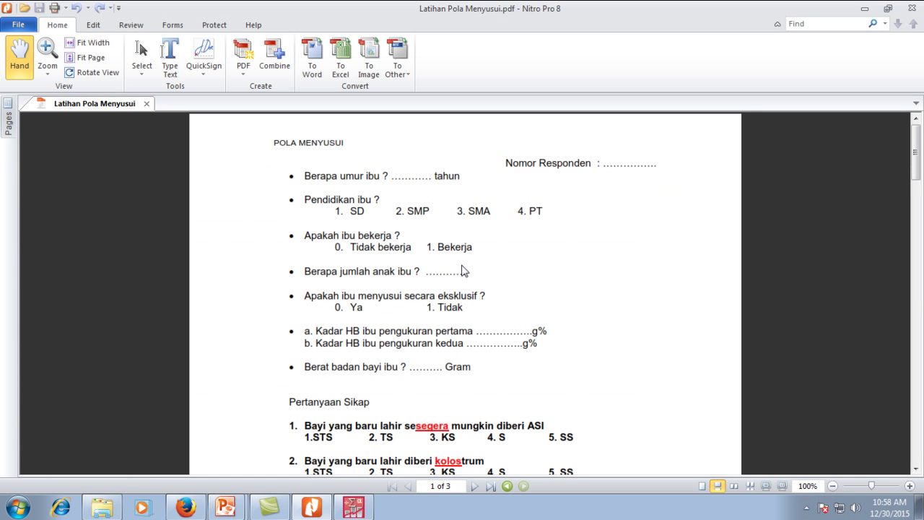
left_click(359, 508)
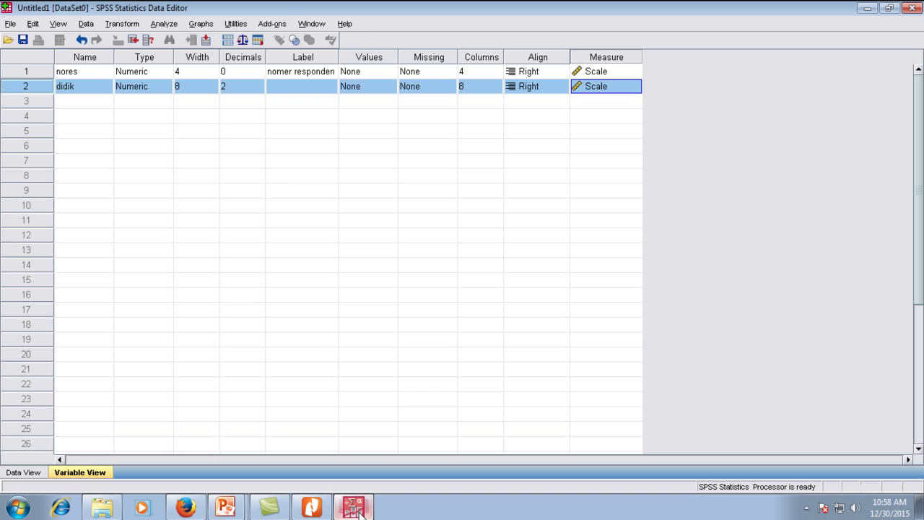
Give the didik variable a width of 4 and 0 decimal places, and label it "pendidikan ibu"
left_click(182, 87)
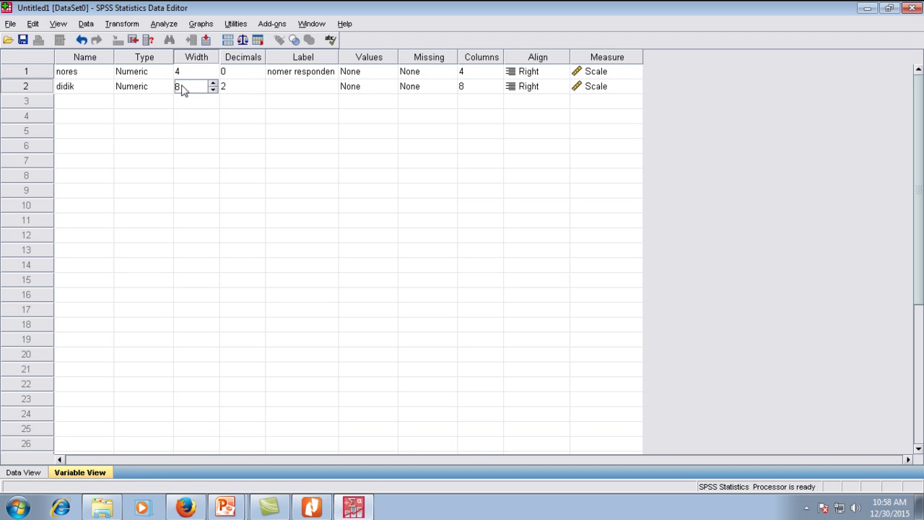
key("BackSpace")
type("4")
left_click(258, 90)
left_click(258, 84)
left_click(258, 90)
left_click(258, 90)
left_click(258, 90)
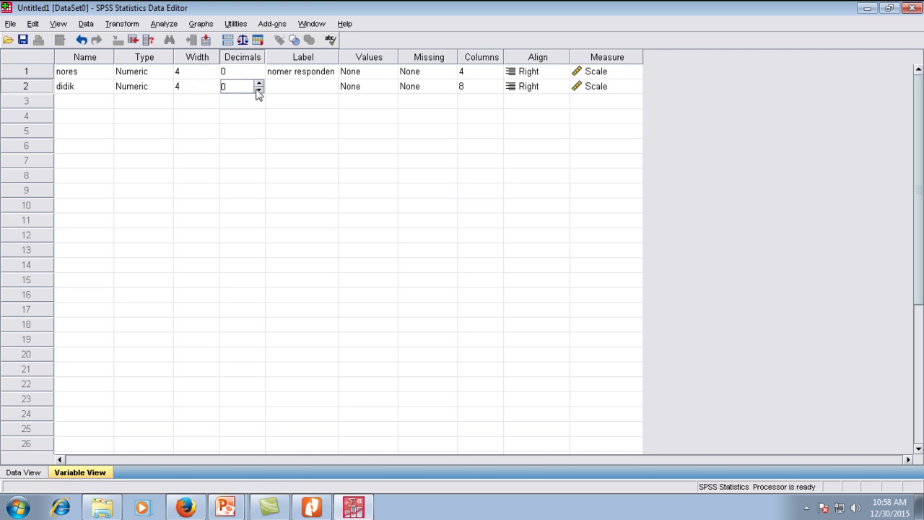
left_click(285, 92)
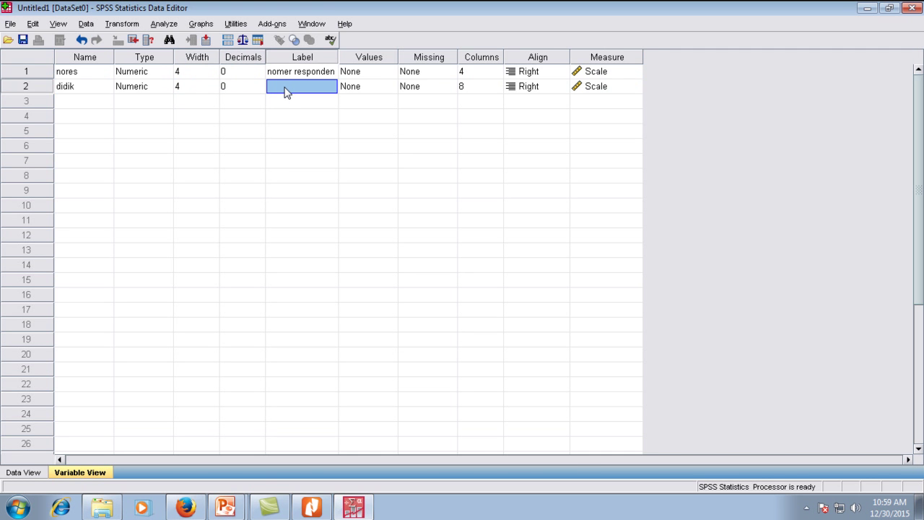
type("pendidikan ibu")
Add the value labels 1 = "SD" and 2 = "SMP" to the didik variable
left_click(361, 93)
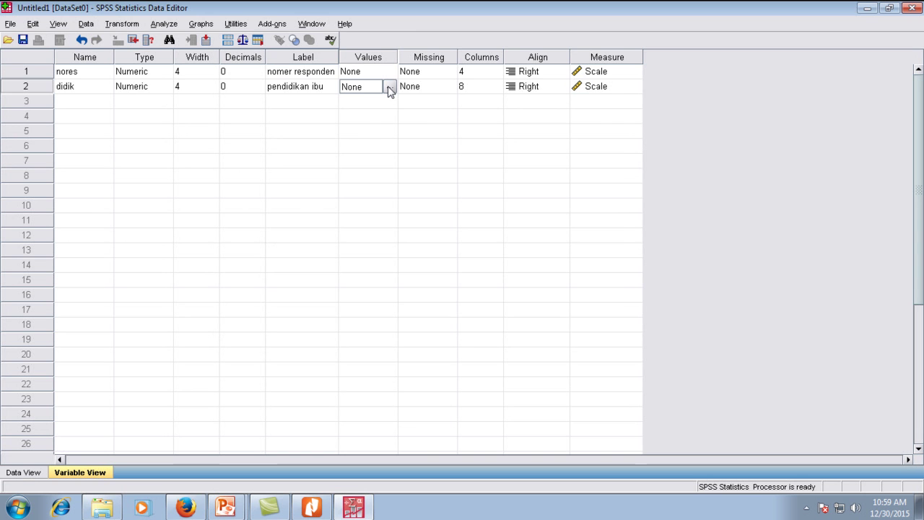
left_click(389, 88)
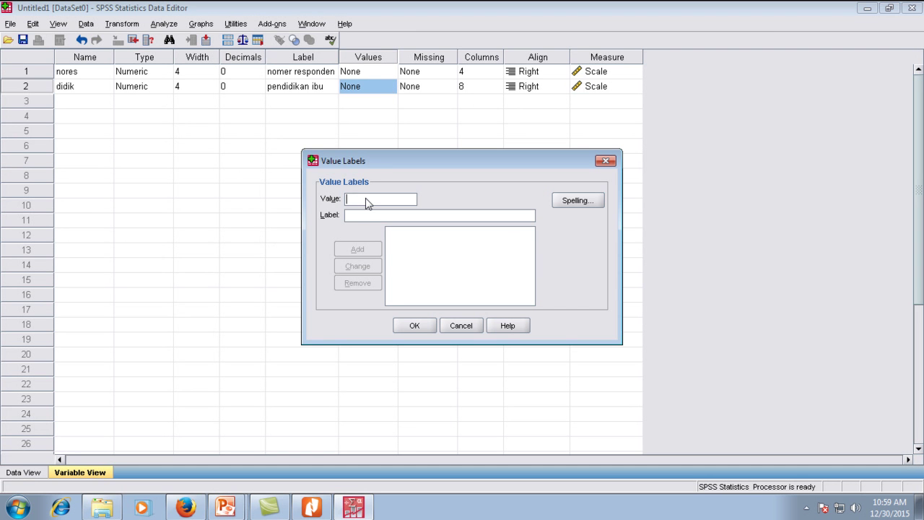
type("1")
type("SD")
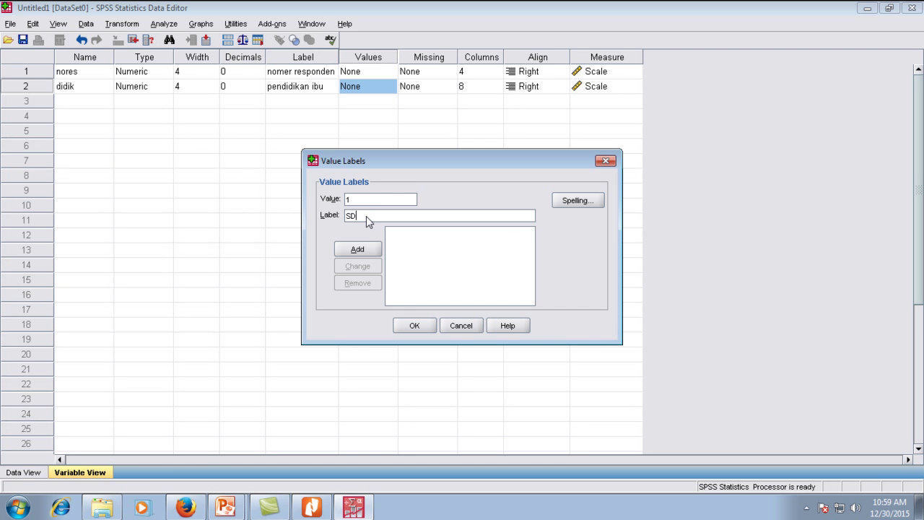
left_click(373, 252)
type("2")
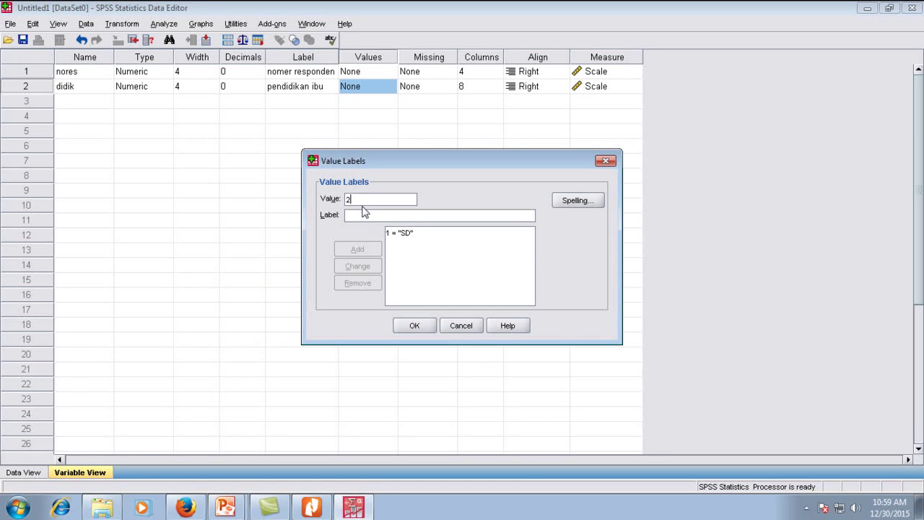
left_click(363, 217)
type("SMP")
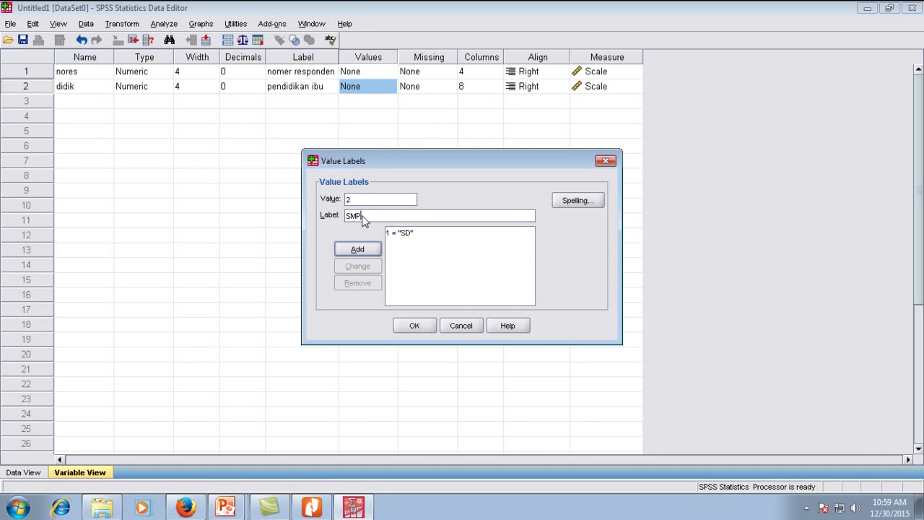
left_click(361, 250)
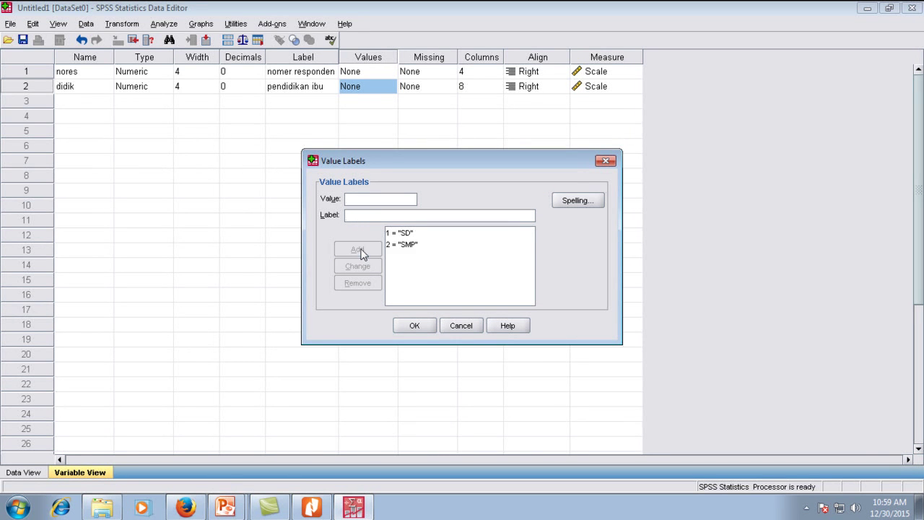
Add the value labels 3 = "SMU" and 4 = "D3 - PT" to didik and apply the value labels
type("3")
key("Tab")
type("SMU")
left_click(359, 249)
type("4")
type("A")
key("BackSpace")
type("D3 - PT")
left_click(359, 249)
left_click(415, 325)
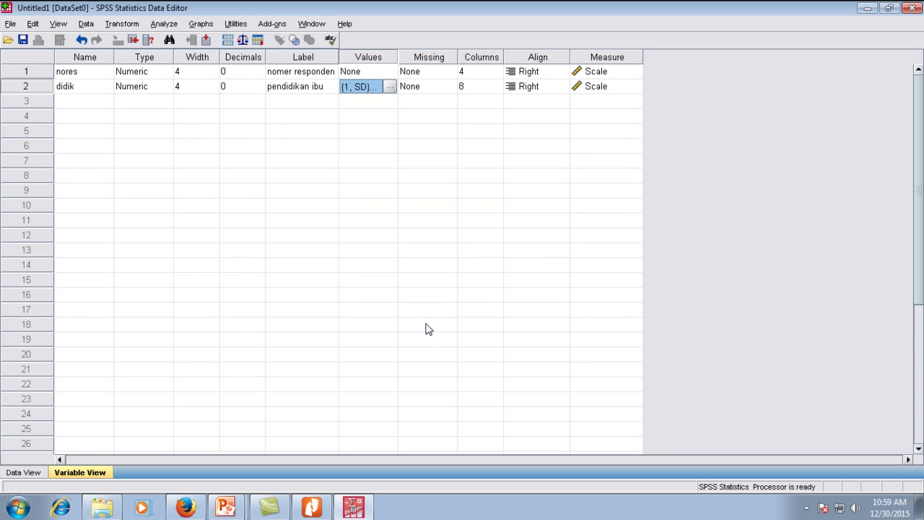
Set the didik variable's Columns value to 4 and its alignment to Left
left_click(485, 92)
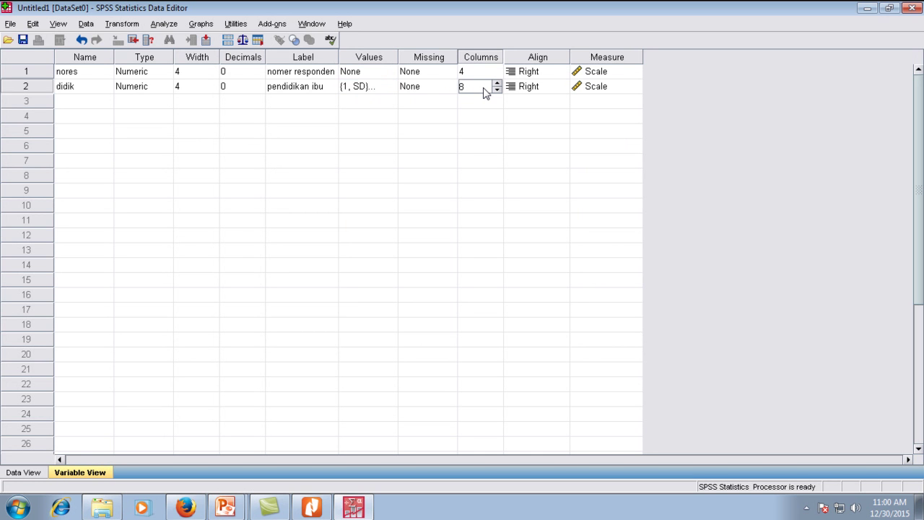
key("BackSpace")
type("4")
left_click(532, 88)
left_click(533, 89)
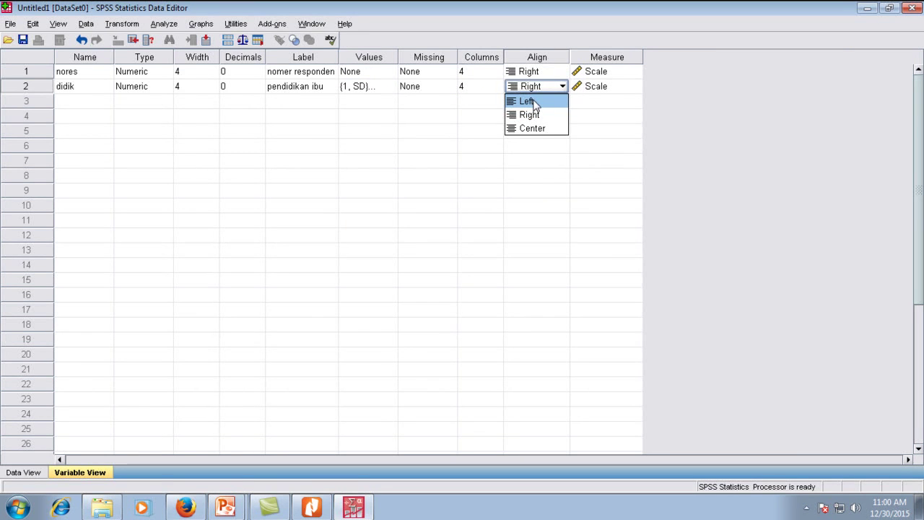
left_click(527, 102)
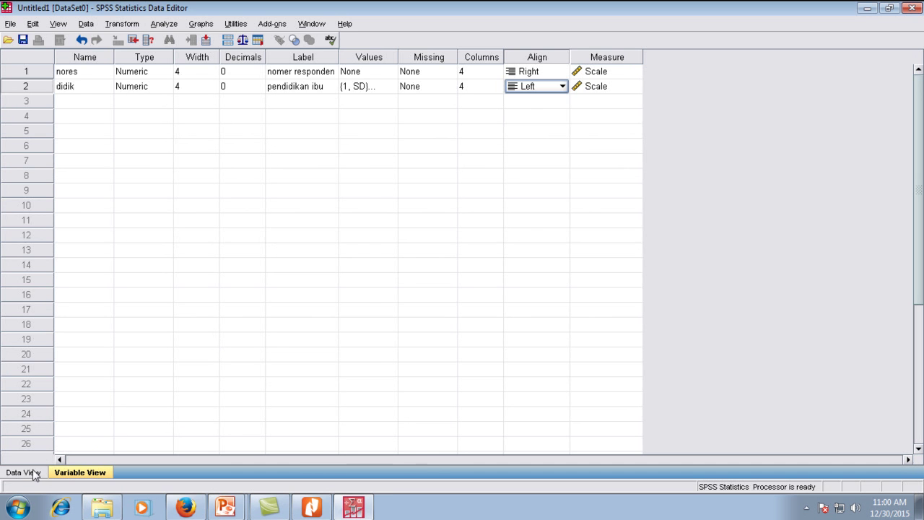
Check the Apakah ibu bekerja question in the Nitro Pro questionnaire, and name the third SPSS variable pekerjaan
left_click(311, 507)
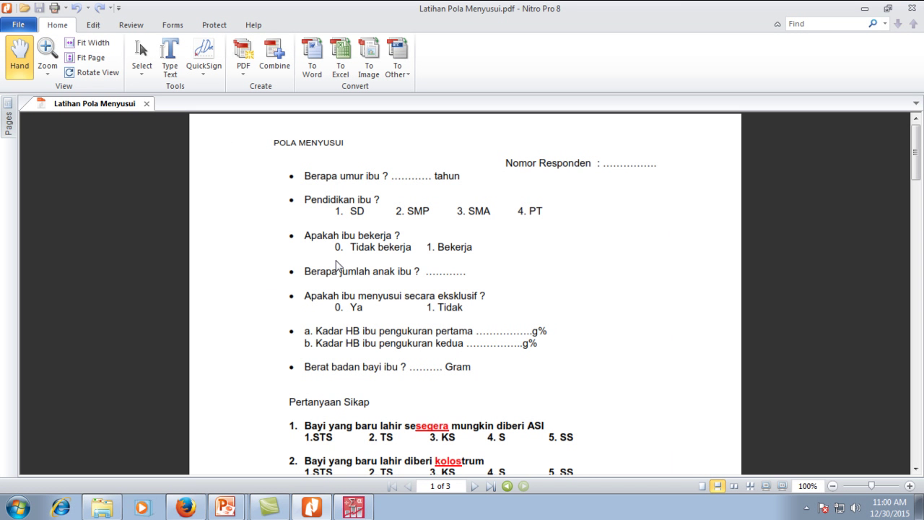
left_click(349, 509)
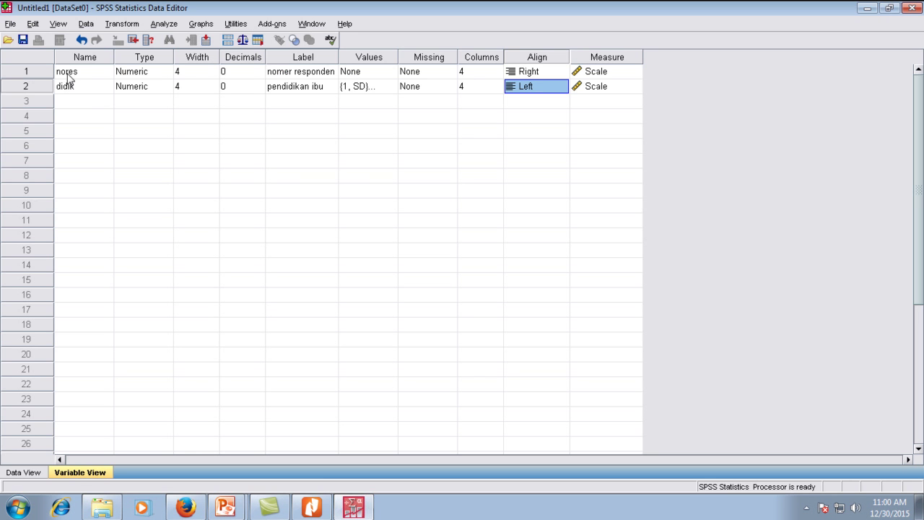
left_click(83, 103)
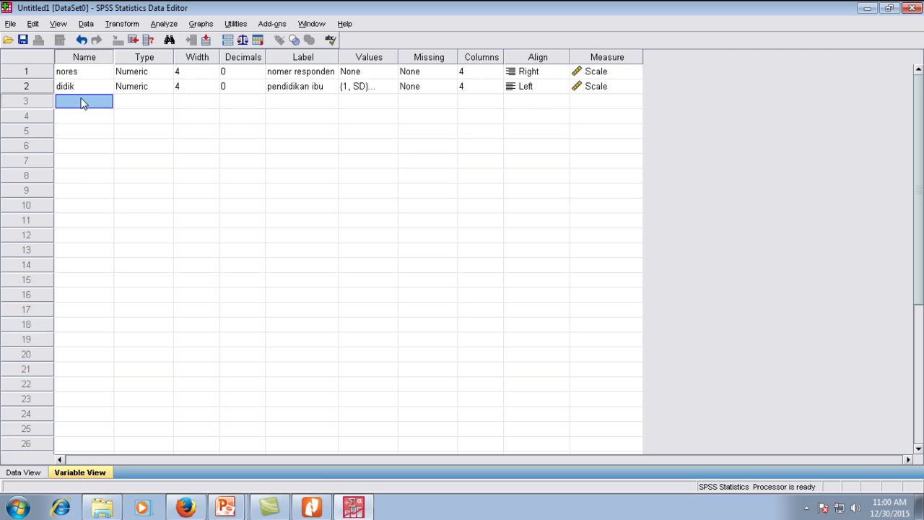
type("pekerjaan")
left_click(156, 102)
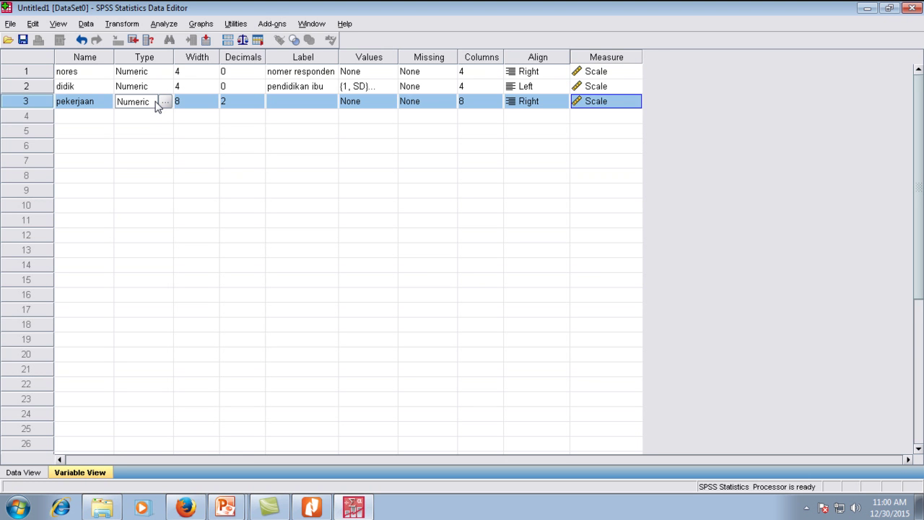
Recheck the employment answers in Nitro Pro, and define pekerjaan in SPSS with width 14, 0 decimals and the label "apakah ibu bekerja"
left_click(312, 507)
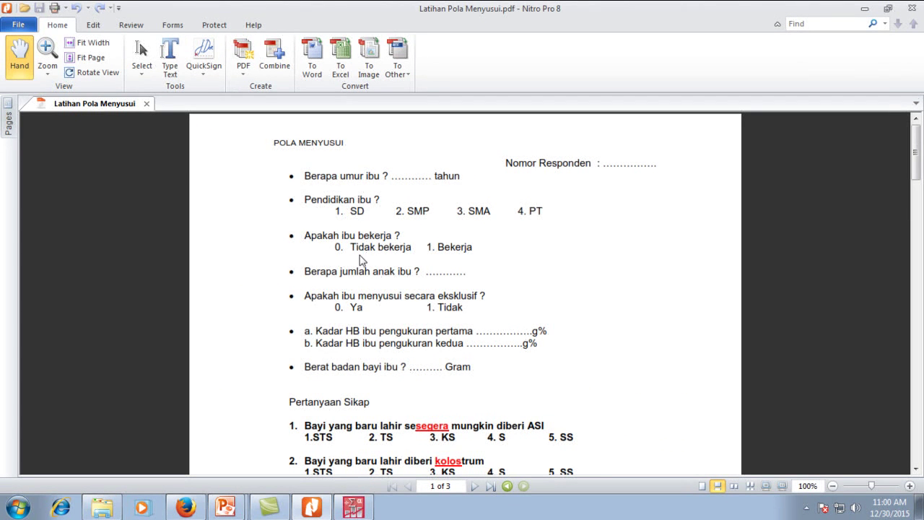
left_click(353, 511)
left_click(180, 106)
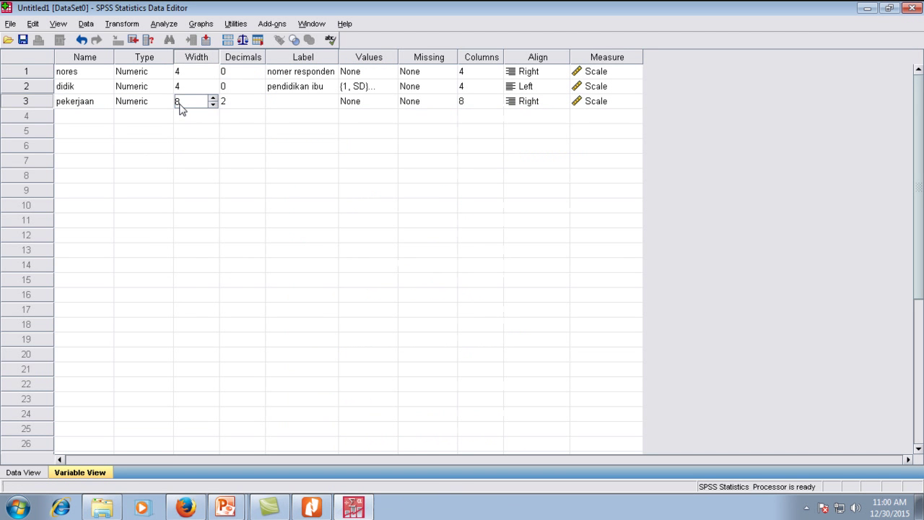
type("14")
left_click(246, 107)
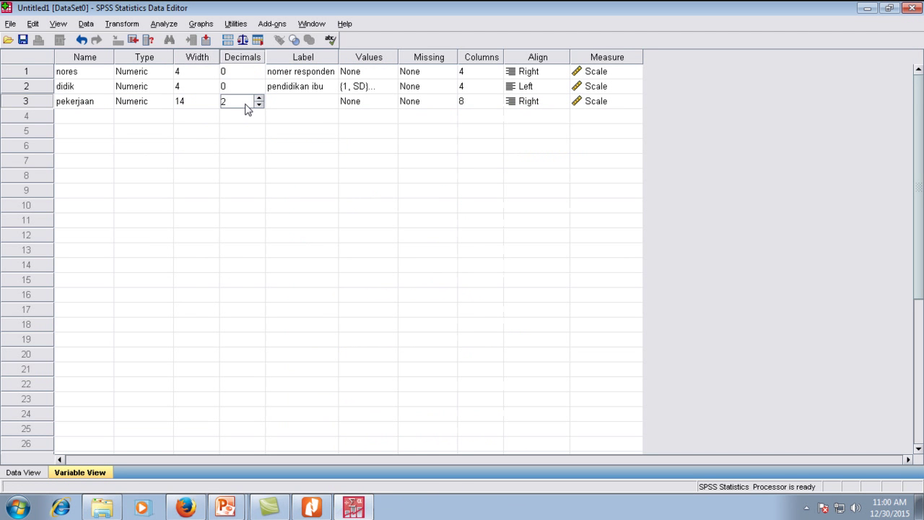
type("0")
left_click(289, 109)
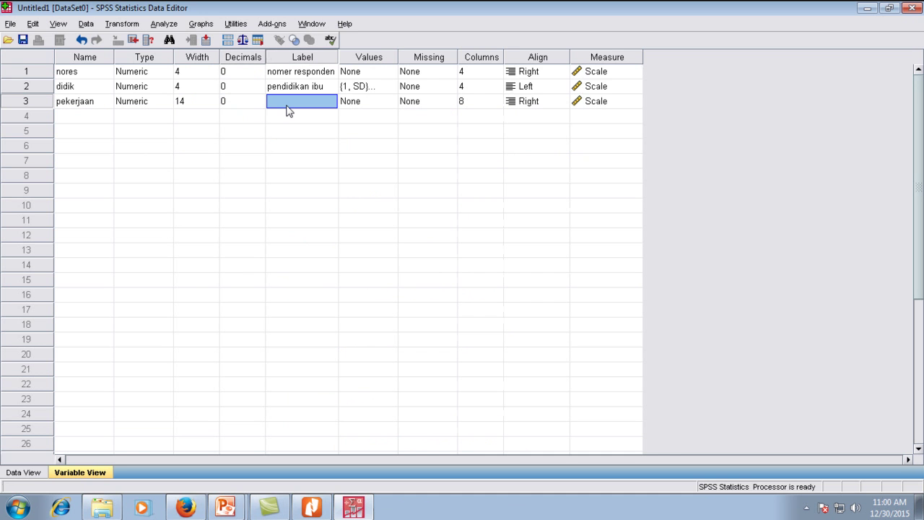
type("apakah ibu bekerja")
Add the value label 0 = "tidak bekerja" to the pekerjaan variable
left_click(367, 104)
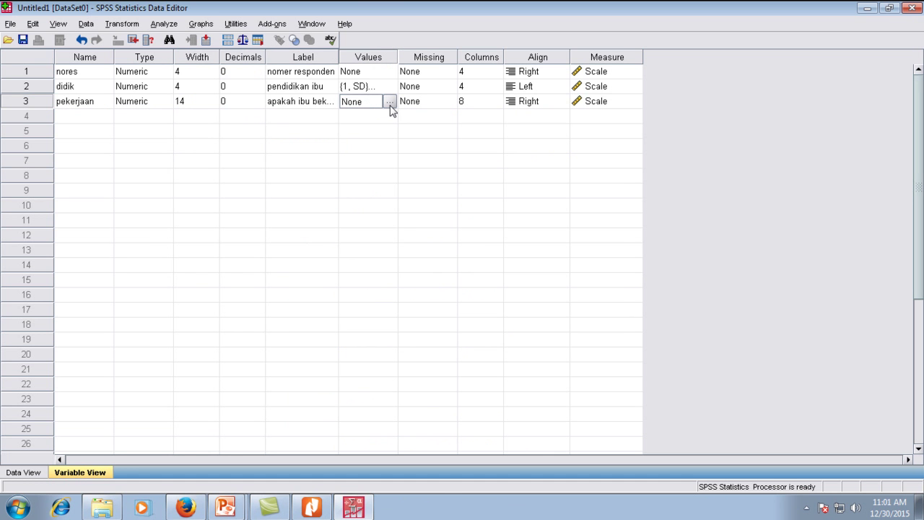
left_click(390, 102)
type("0")
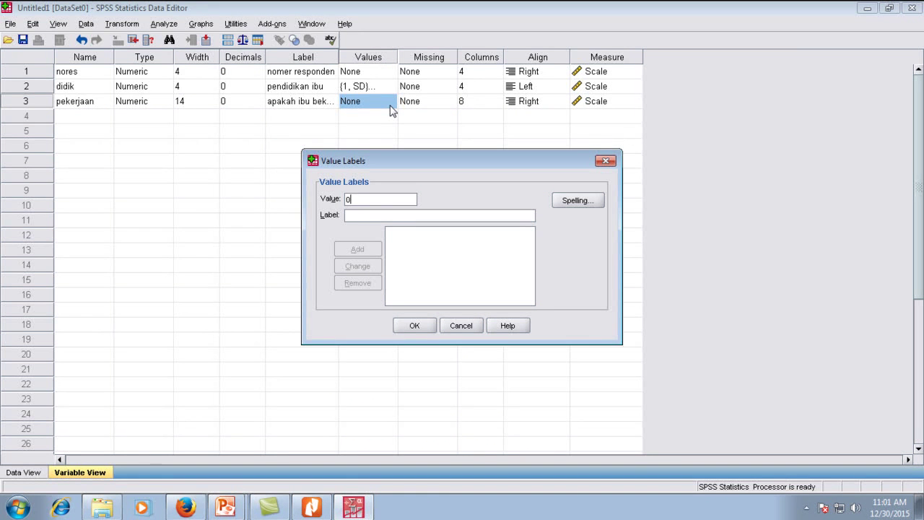
key("Tab")
type("tida")
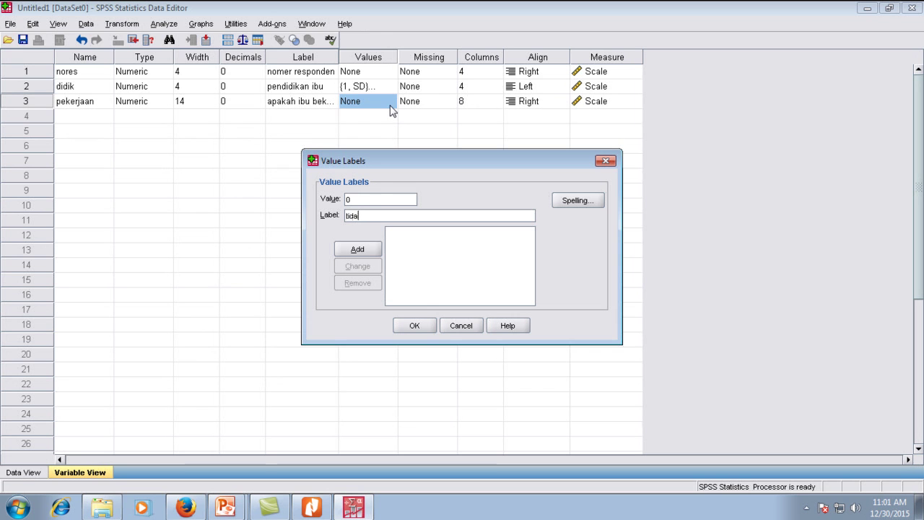
type("k bekerja")
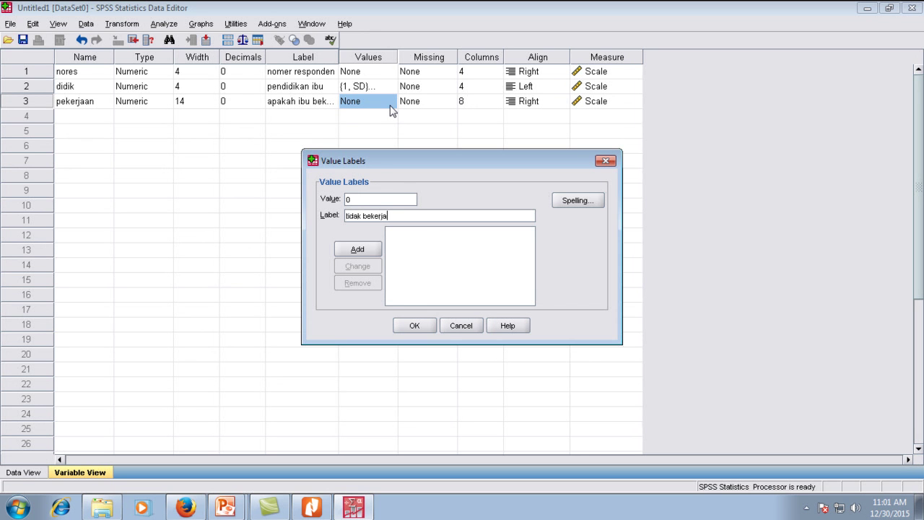
key("alt+a")
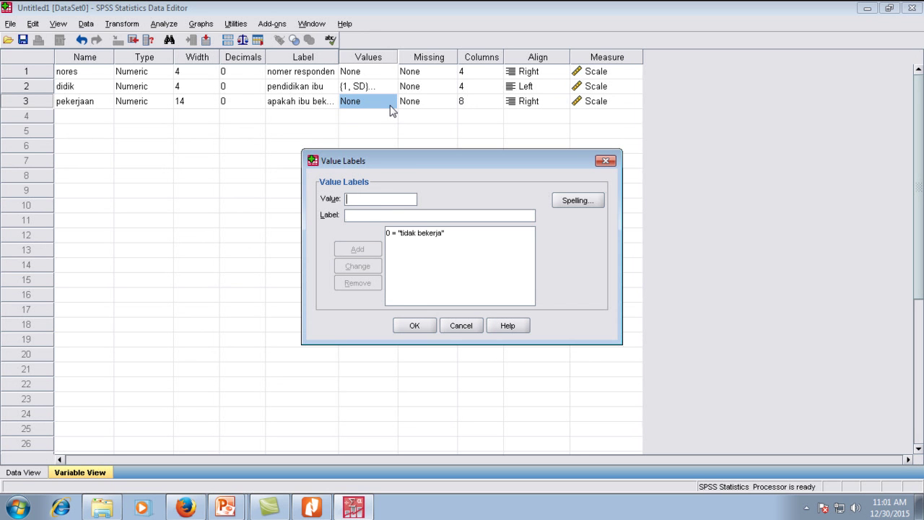
Add the value label 1 = "bekerja" to pekerjaan and apply the value labels
type("1 = \"")
type("bekerja")
key("alt+a")
left_click(415, 325)
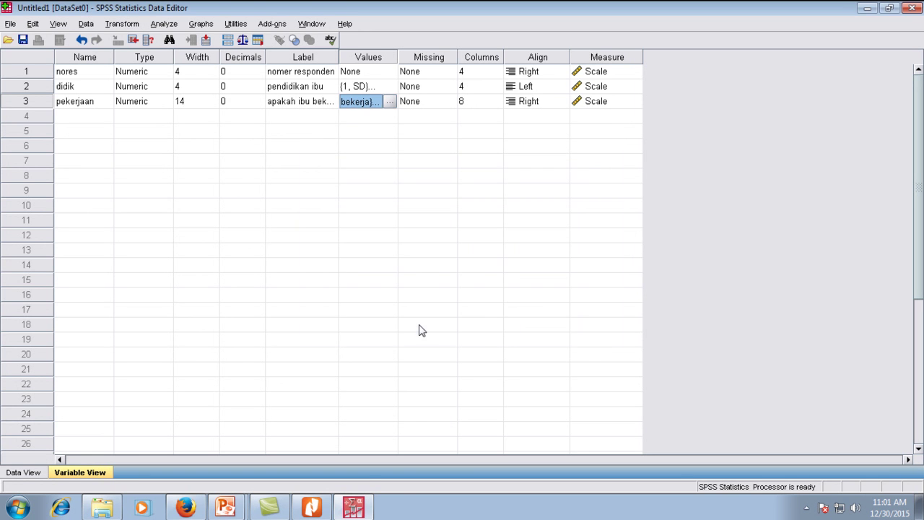
Check the employment answer codes in Nitro Pro, and change the code of "tidak bekerja" to 2 in pekerjaan's value labels in SPSS
left_click(311, 507)
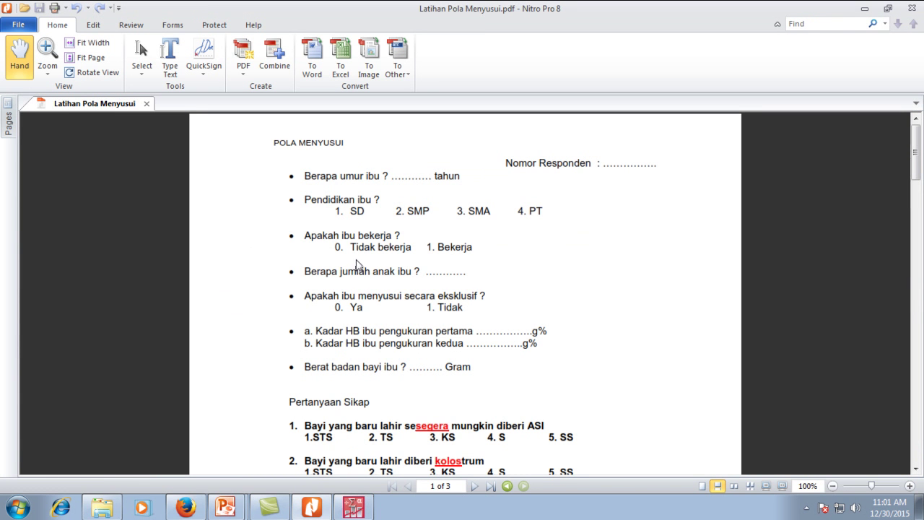
left_click(353, 507)
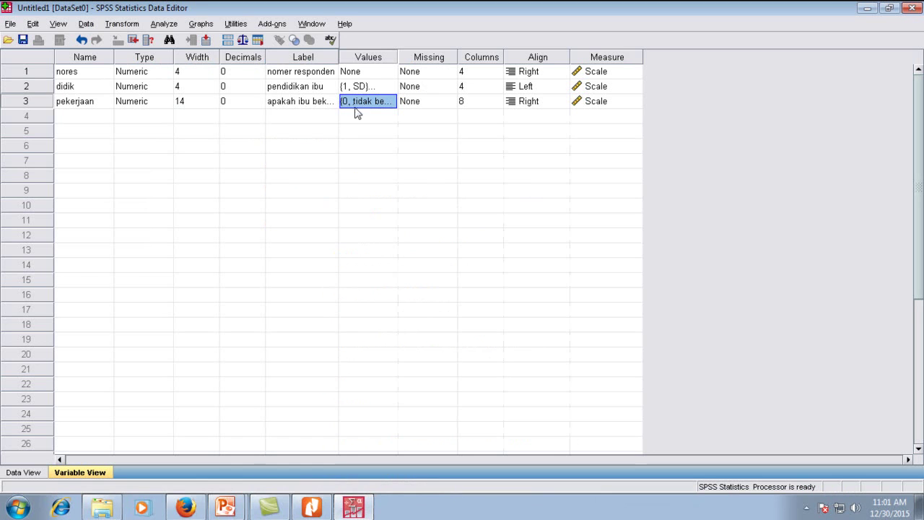
left_click(390, 102)
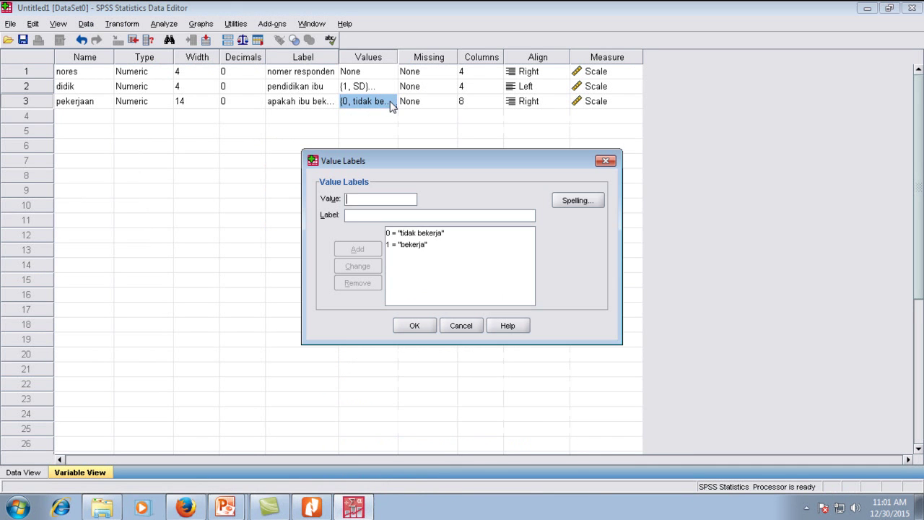
left_click(409, 233)
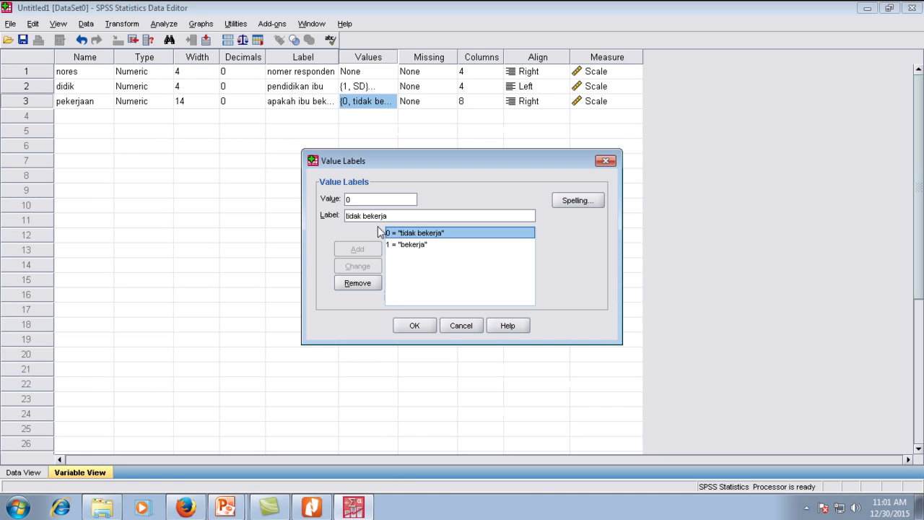
left_click(354, 201)
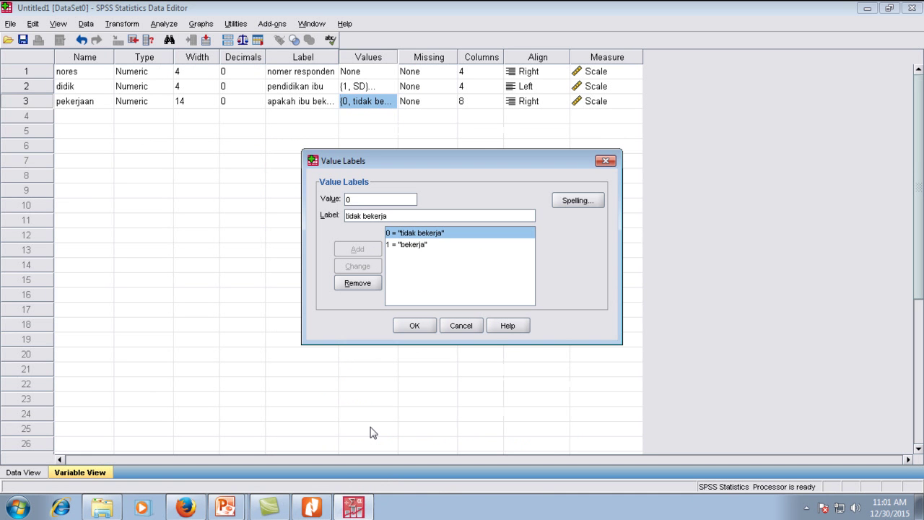
key("BackSpace")
type("2")
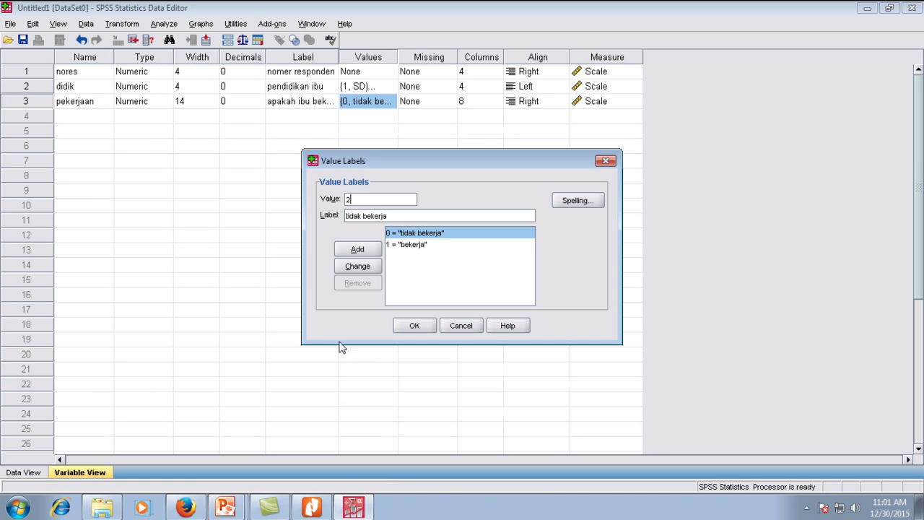
left_click(356, 267)
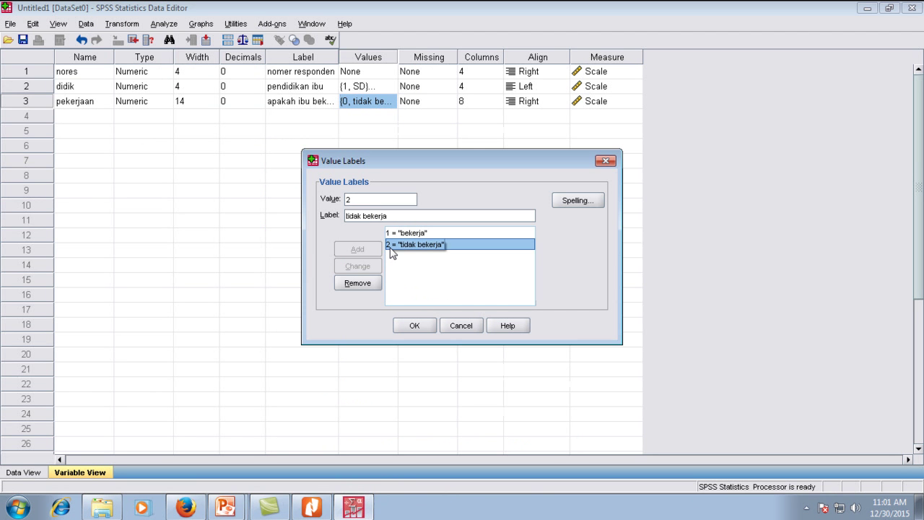
Set the code of "tidak bekerja" back to 0 and apply pekerjaan's value labels
left_click(365, 206)
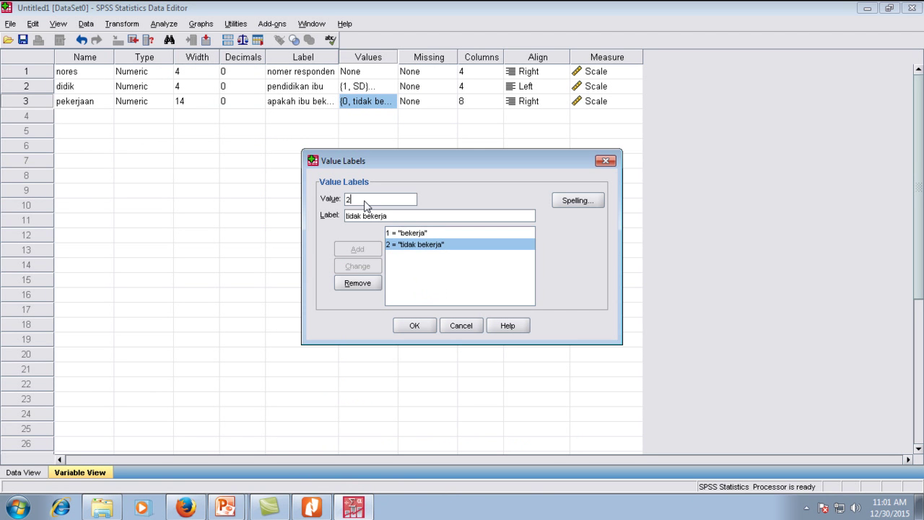
key("BackSpace")
type("0")
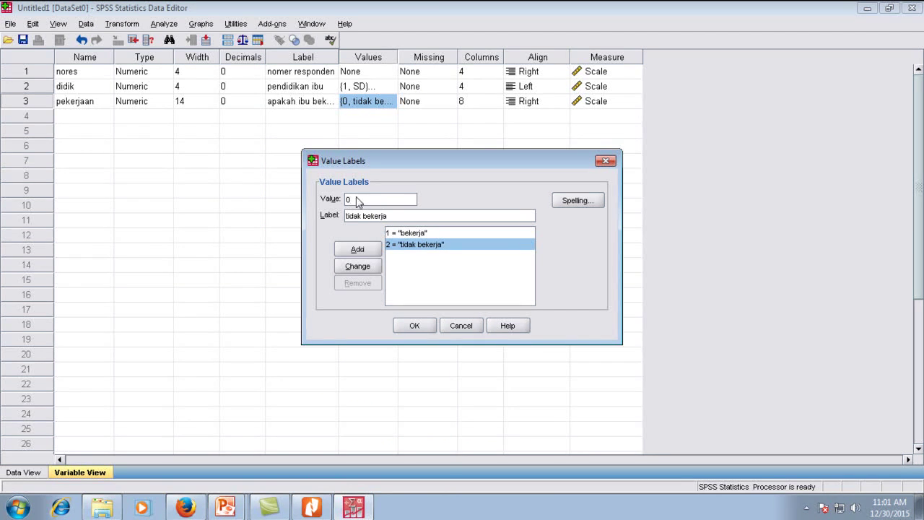
left_click(355, 266)
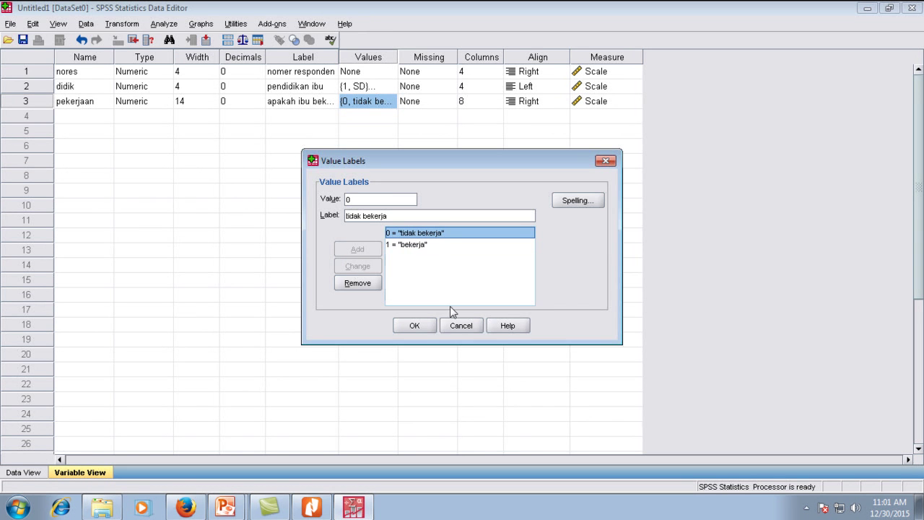
left_click(414, 326)
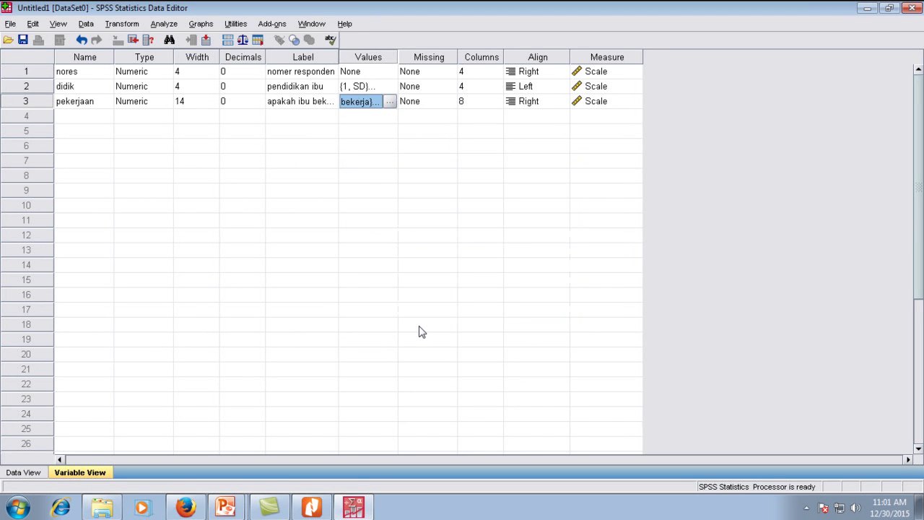
Check the Berapa jumlah anak ibu question in Nitro Pro, and name the fourth SPSS variable jumlah_anak
left_click(315, 508)
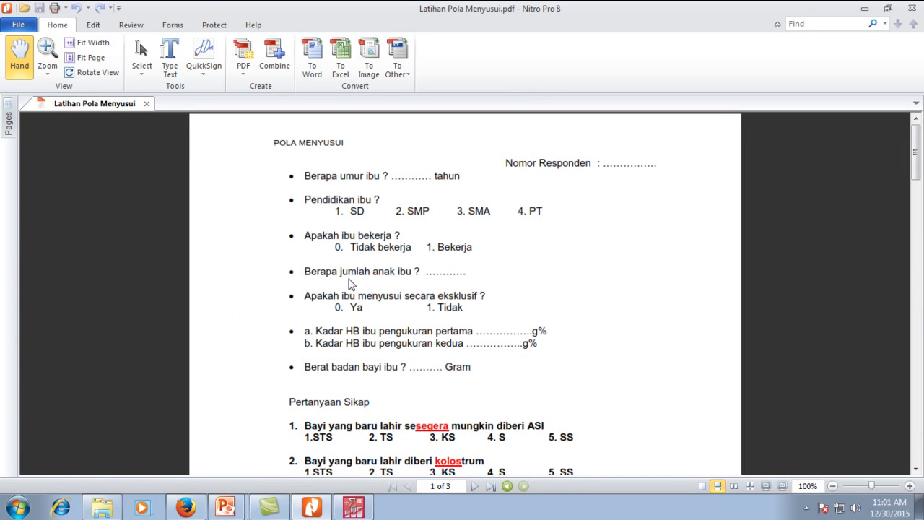
left_click(353, 507)
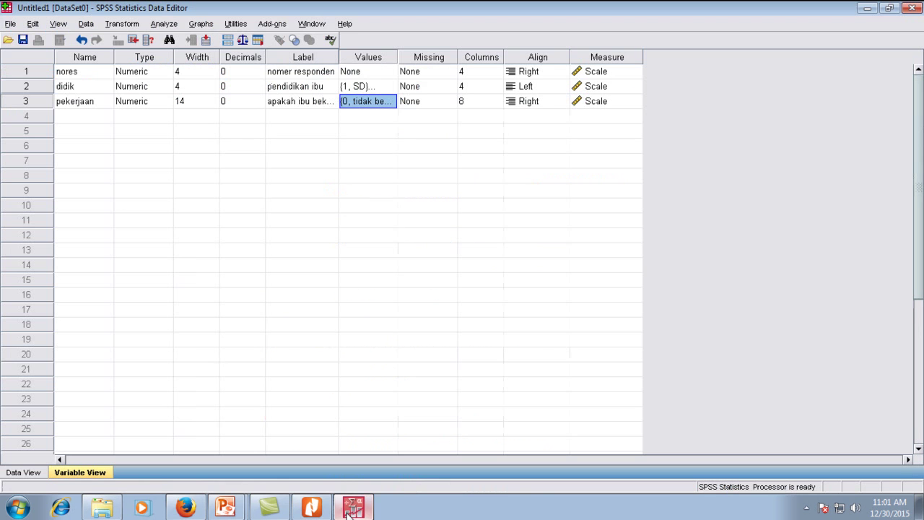
left_click(75, 118)
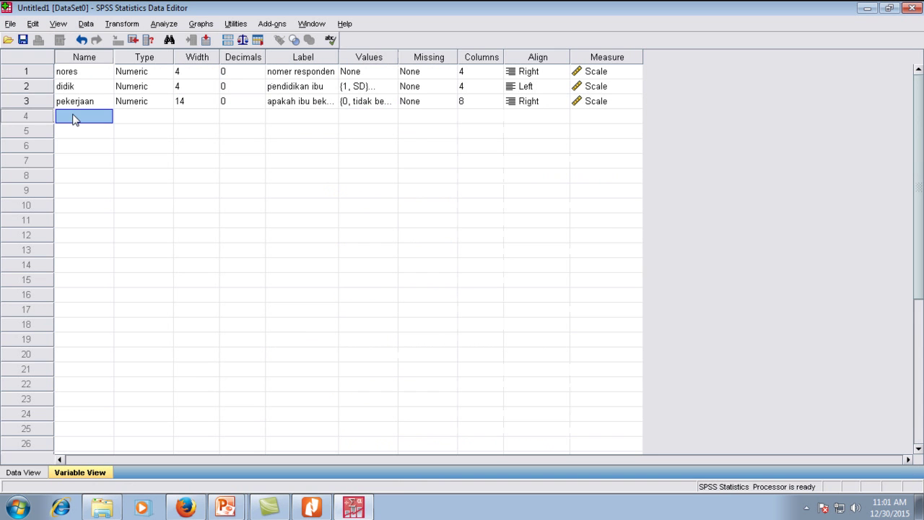
type("jumlah_anak")
Define jumlah_anak with width 4, 0 decimals and the label "Jumlah anak ibu"
left_click(156, 123)
left_click(200, 122)
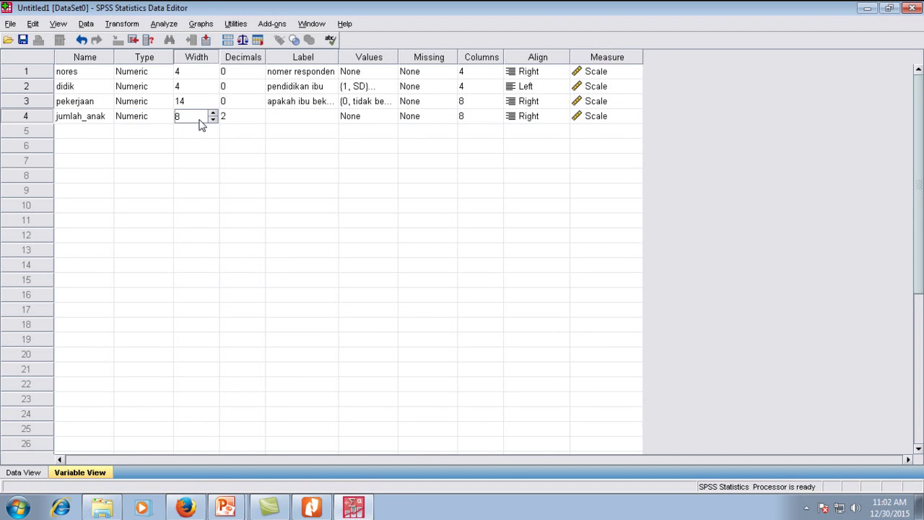
type("4")
left_click(262, 122)
left_click(259, 120)
left_click(259, 119)
left_click(295, 123)
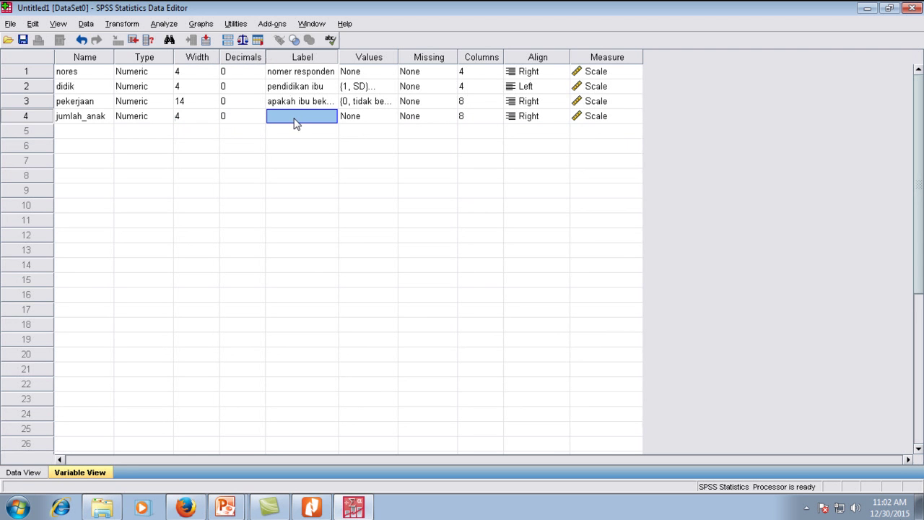
type("be")
key("BackSpace")
key("BackSpace")
type("Jumlah anak i")
Check the exclusive breastfeeding question in the Nitro Pro questionnaire, and name the fifth SPSS variable ASI
left_click(311, 508)
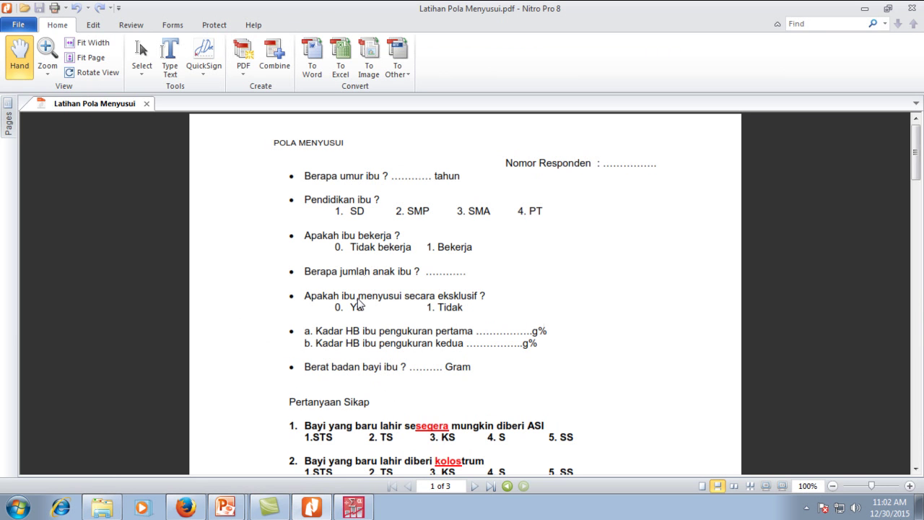
left_click(358, 506)
left_click(78, 132)
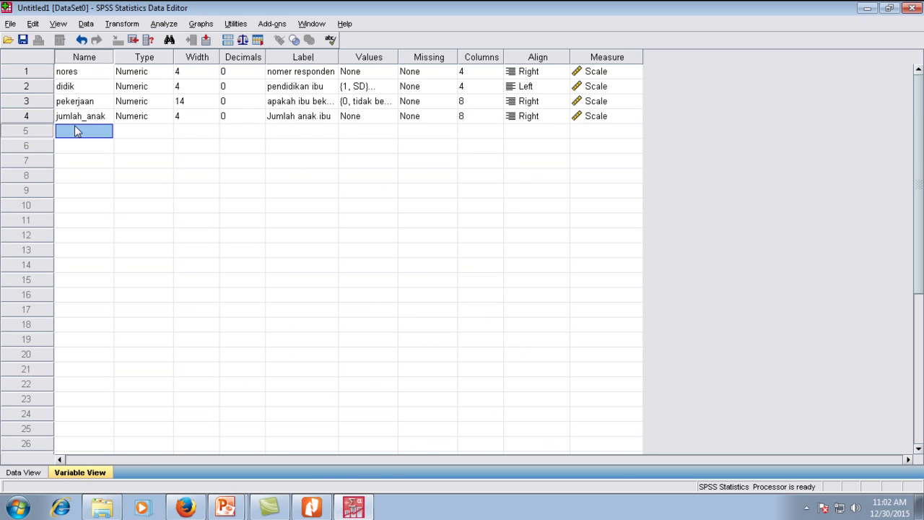
type("AS")
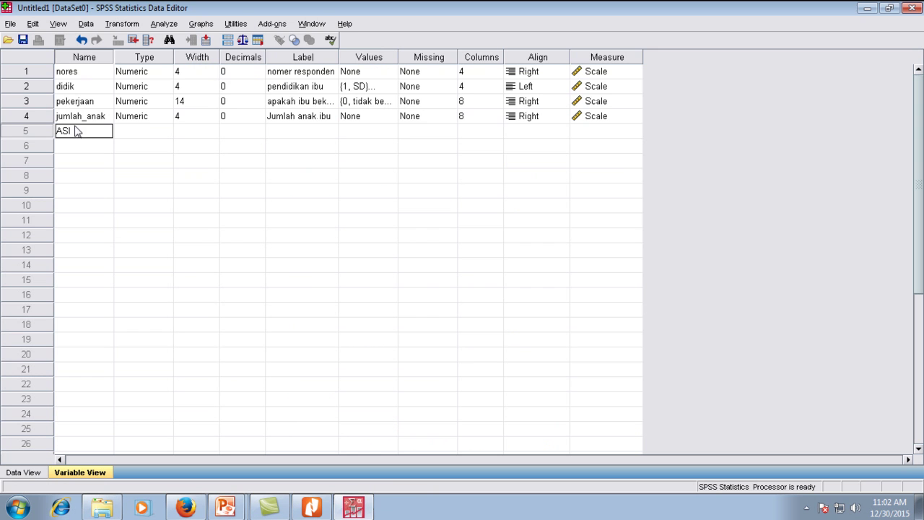
type("I")
Set the ASI variable's width to 6 and its decimals to 0
left_click(144, 131)
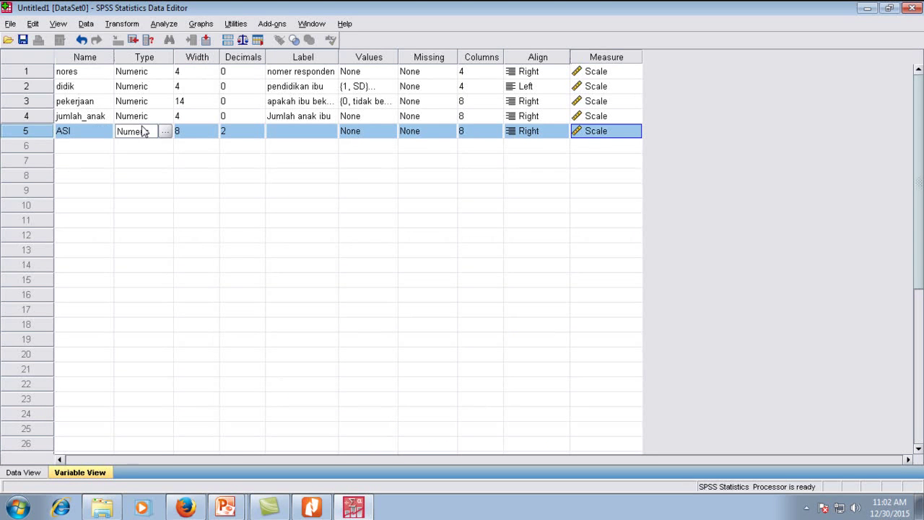
left_click(192, 135)
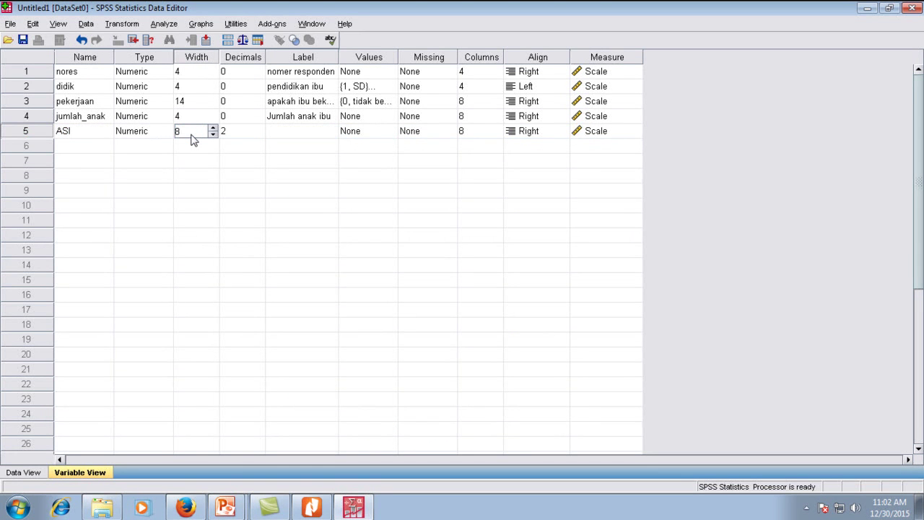
type("6")
left_click(241, 135)
left_click(259, 134)
left_click(259, 134)
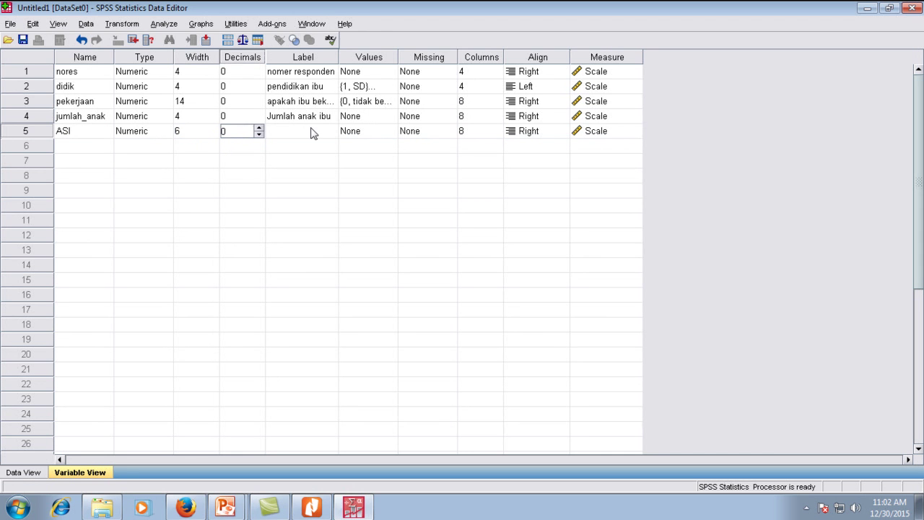
Label the ASI variable "Apakah ibu menyusui secara eksklusif"
left_click(313, 133)
type("Apak")
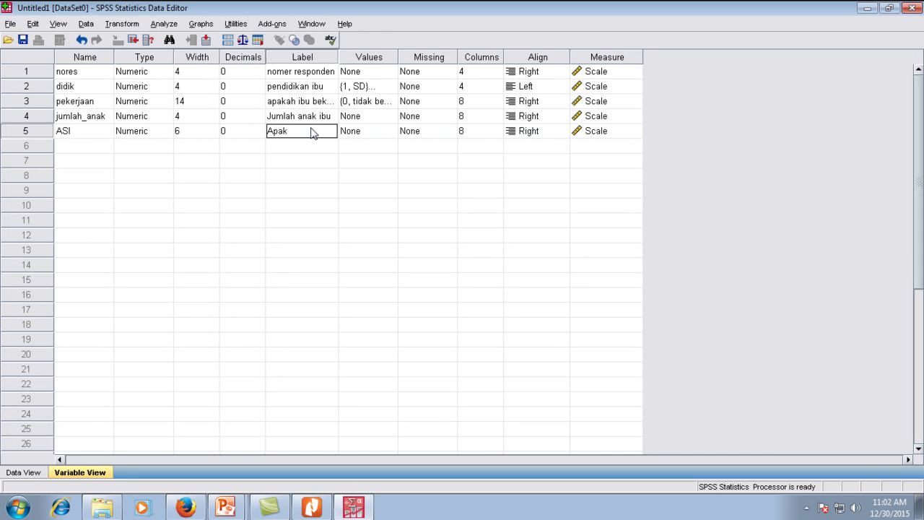
type("ah ibu menyusui se")
type("cara ekskl")
type("usif")
Check the exclusive breastfeeding answer codes in Nitro Pro, and add the value label 0 = "ya" to ASI in SPSS
left_click(379, 137)
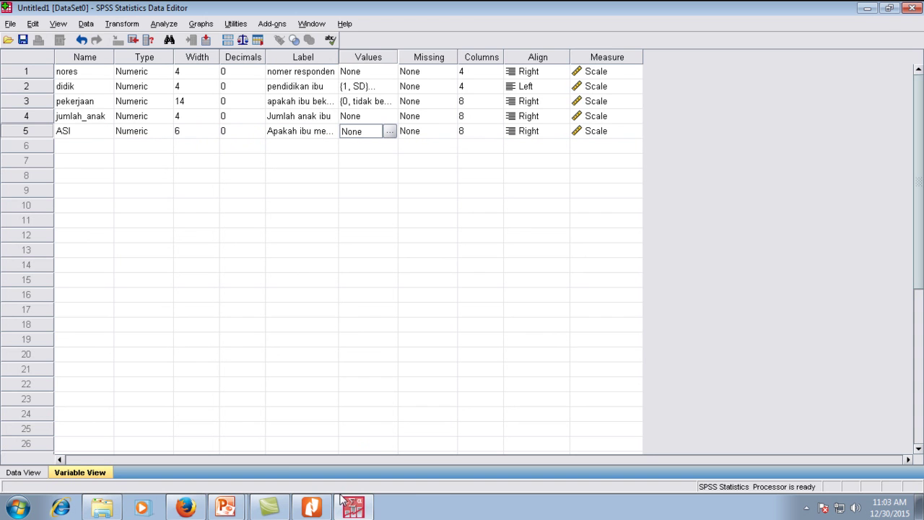
left_click(321, 508)
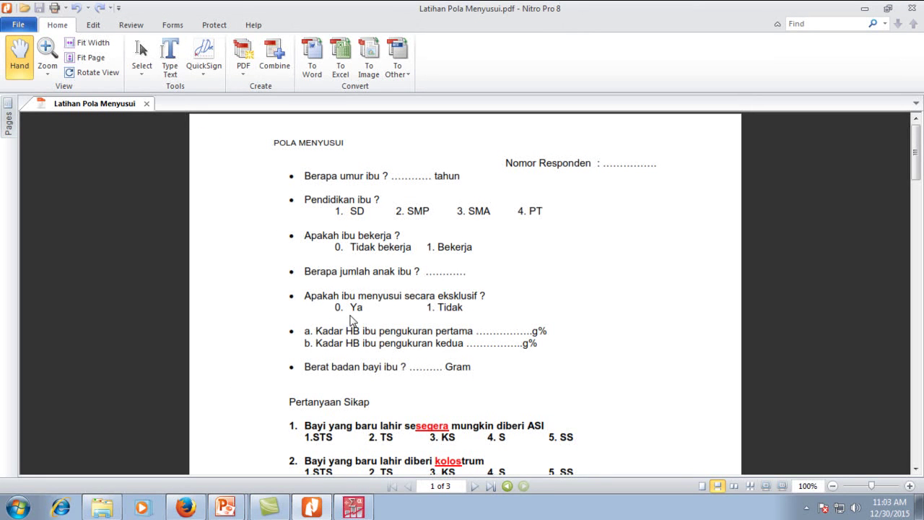
left_click(353, 508)
left_click(387, 133)
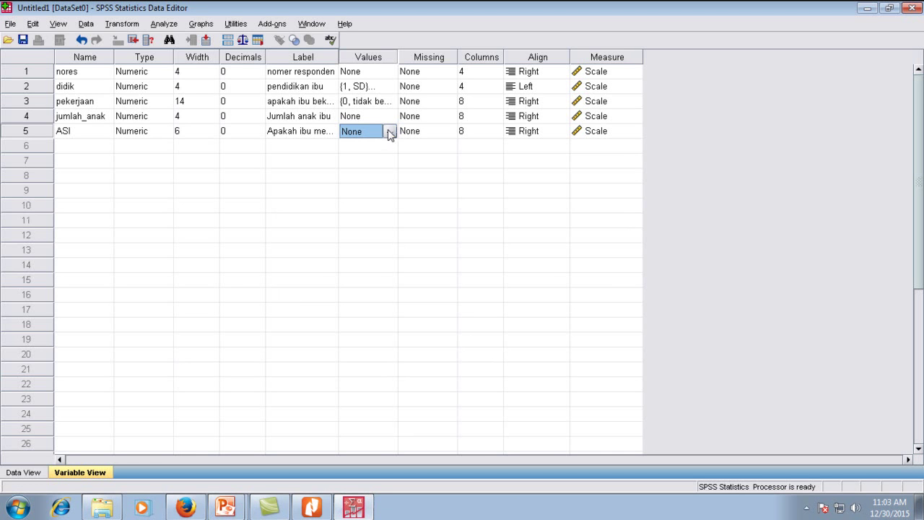
left_click(391, 131)
type("0")
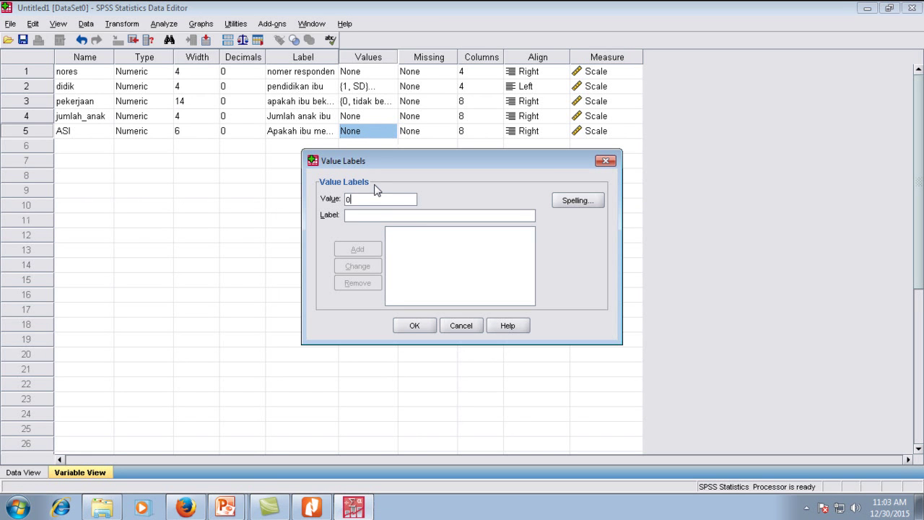
key("Tab")
type("ya")
key("Return")
Add the value label 1 = "tidak" to the ASI variable
type("1")
key("Tab")
type("tida")
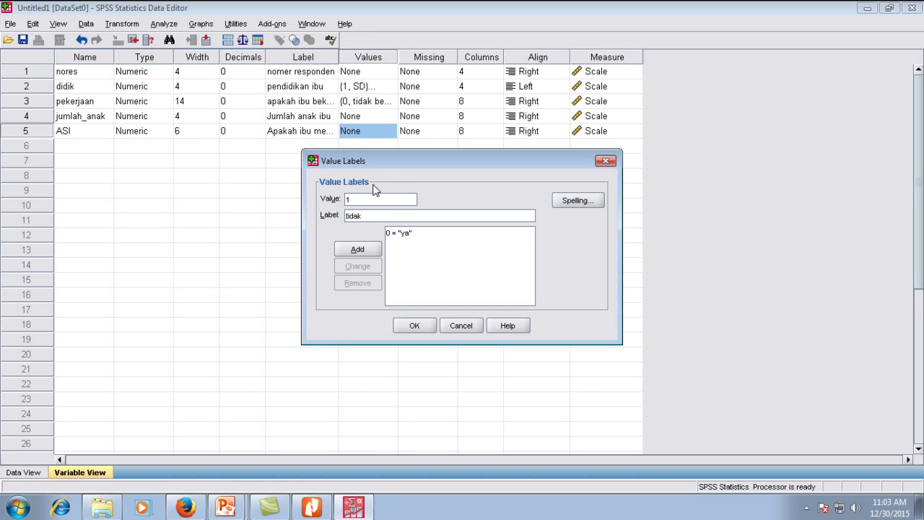
left_click(355, 248)
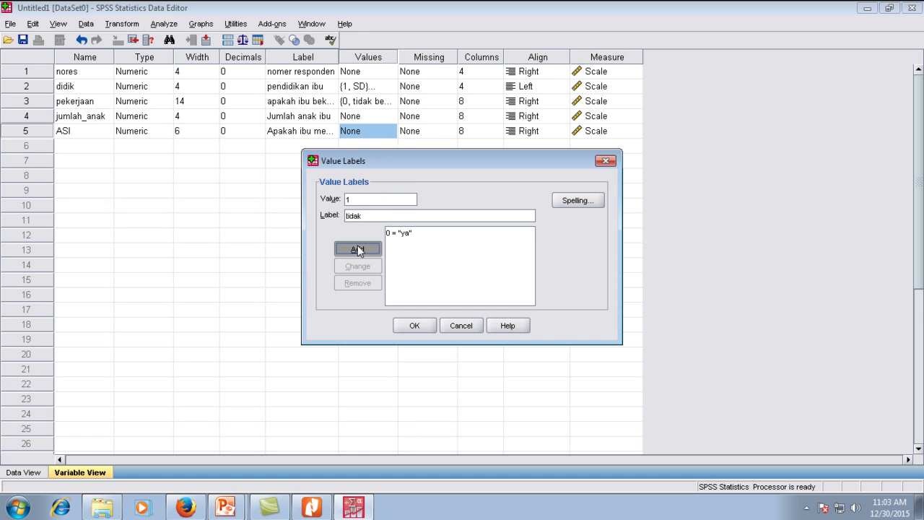
Apply the value labels to the ASI variable
left_click(414, 325)
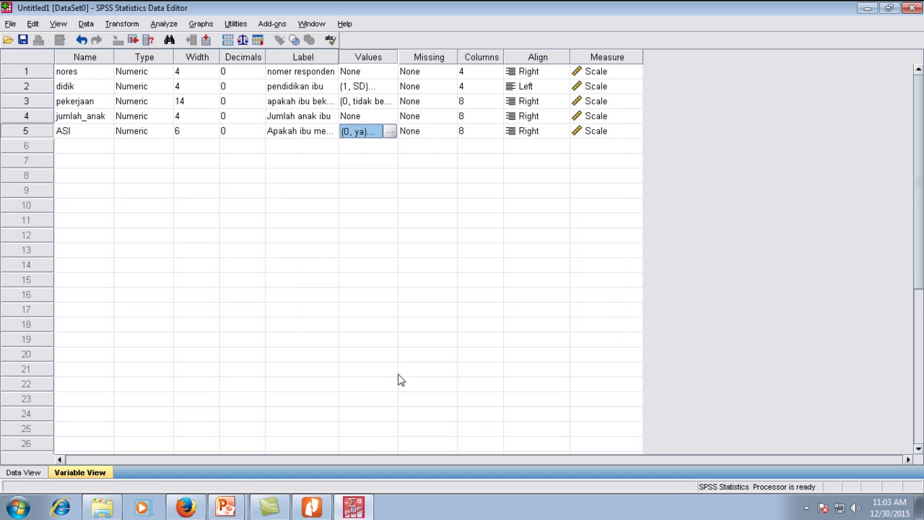
Check the question after exclusive breastfeeding in Nitro Pro, and add a sixth variable named HB_1 in SPSS
left_click(316, 509)
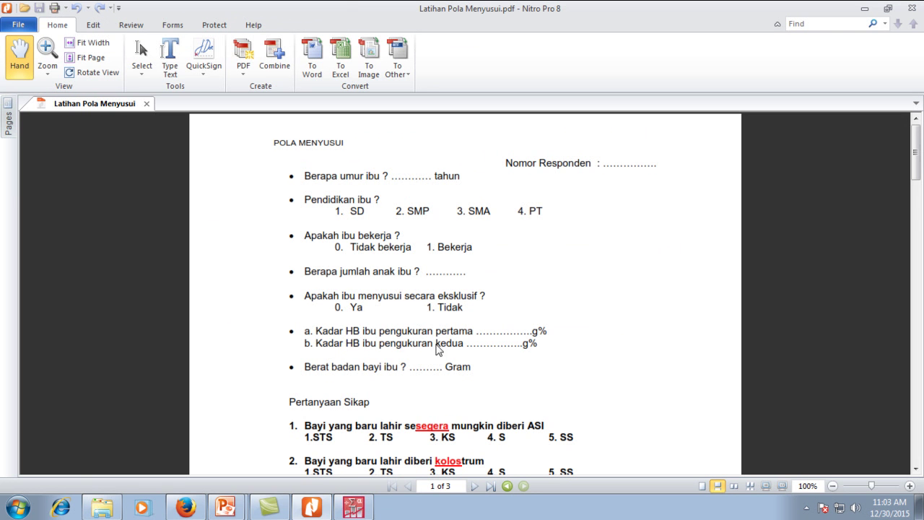
left_click(354, 511)
left_click(63, 146)
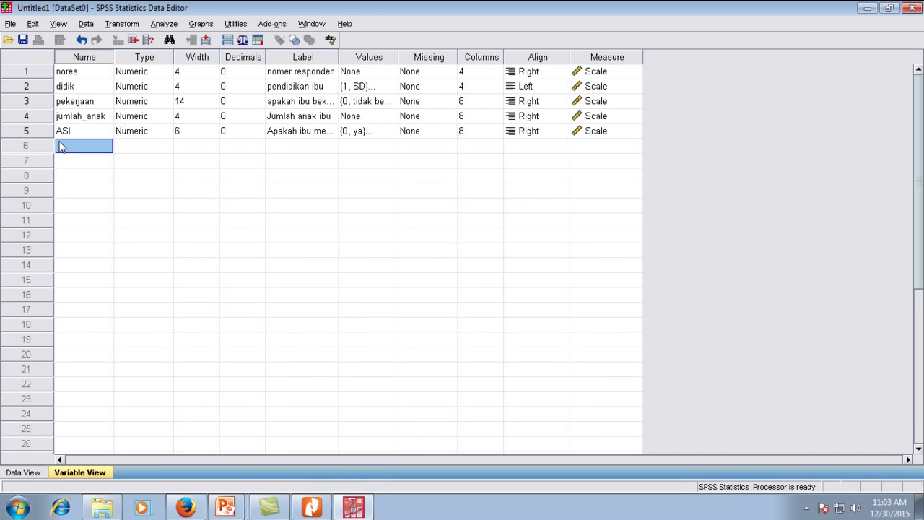
left_click(62, 145)
type("KS_1")
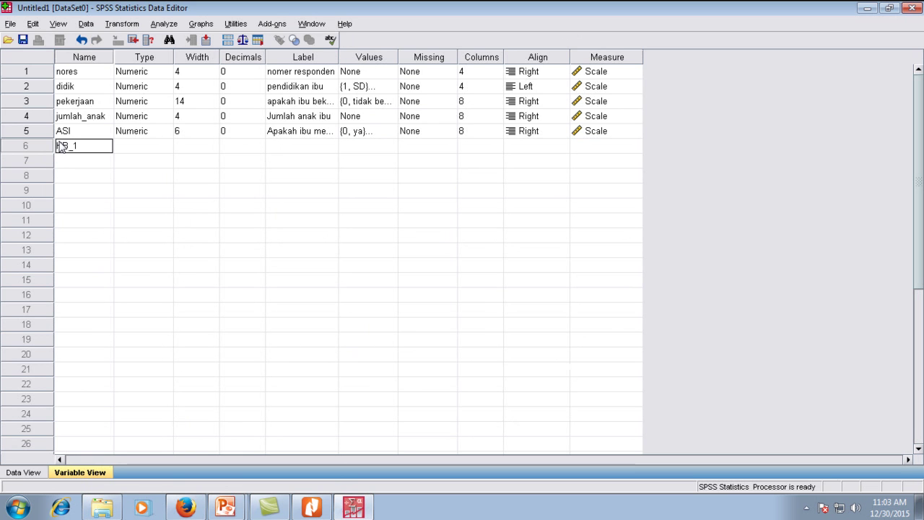
Set the HB_1 variable's width to 4 and its decimals to 0
left_click(164, 147)
left_click(188, 150)
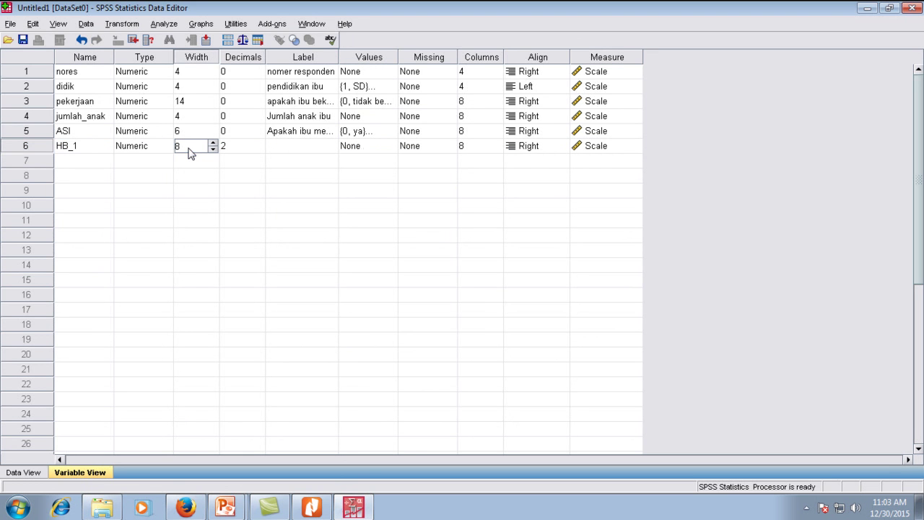
type("4")
left_click(242, 148)
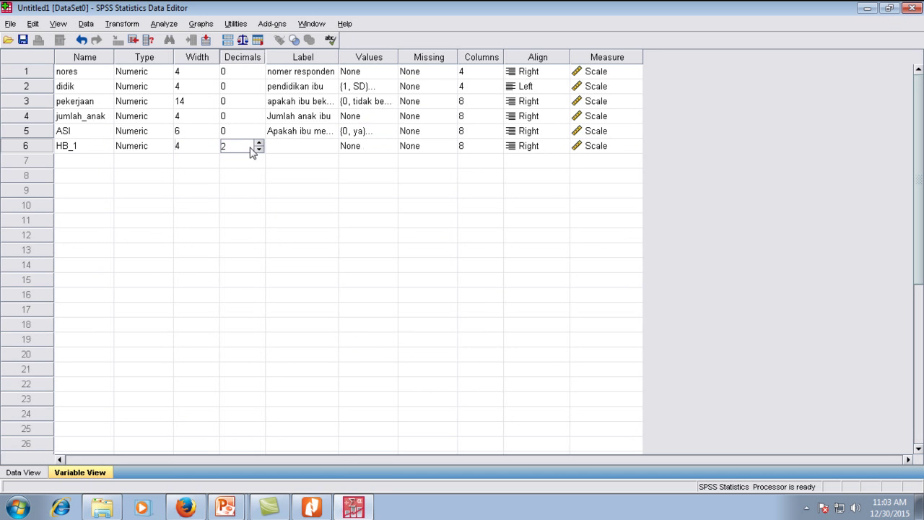
left_click(260, 149)
left_click(260, 149)
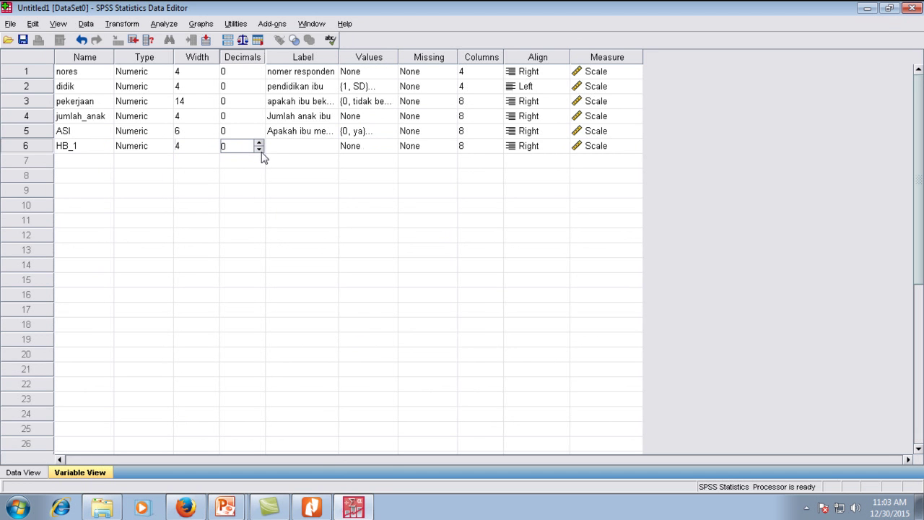
Check how the HB values are written in the Nitro Pro data table, and set HB_1's decimals to 1 in SPSS
left_click(311, 508)
scroll(315, 431, "down", 8)
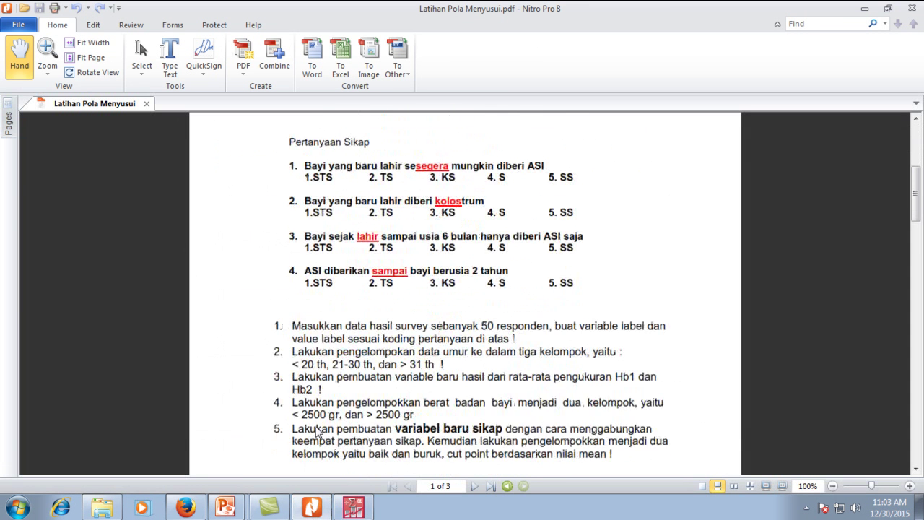
scroll(315, 431, "down", 5)
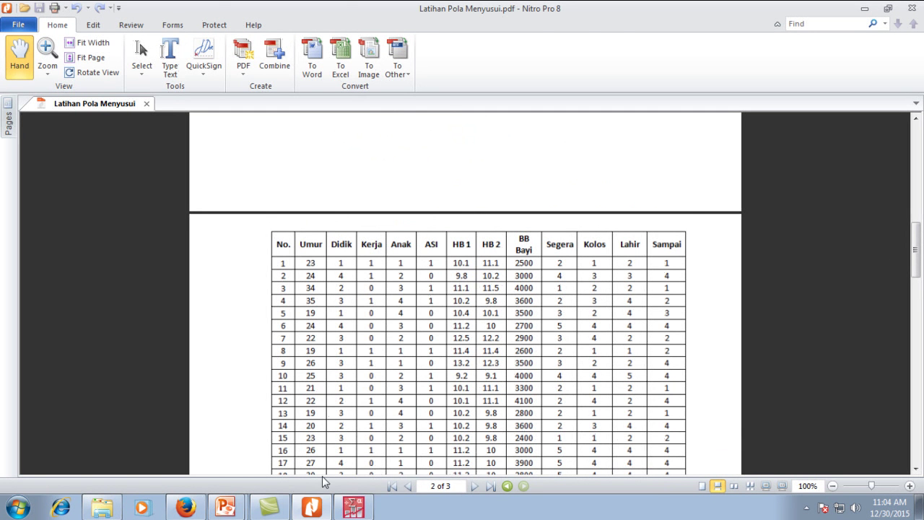
left_click(352, 509)
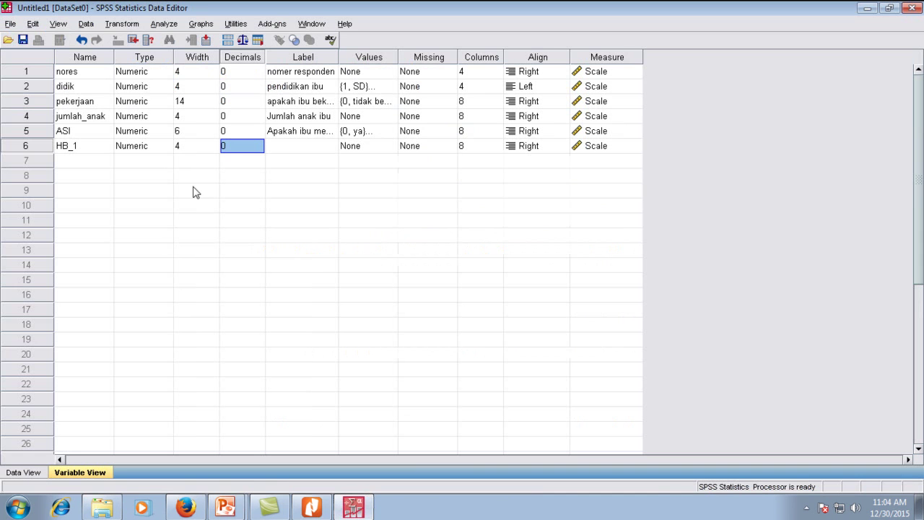
left_click(246, 151)
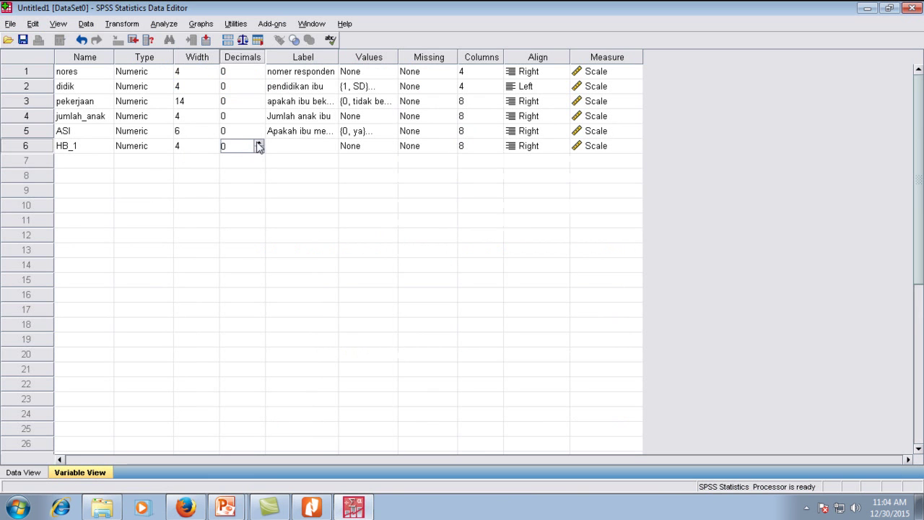
left_click(259, 143)
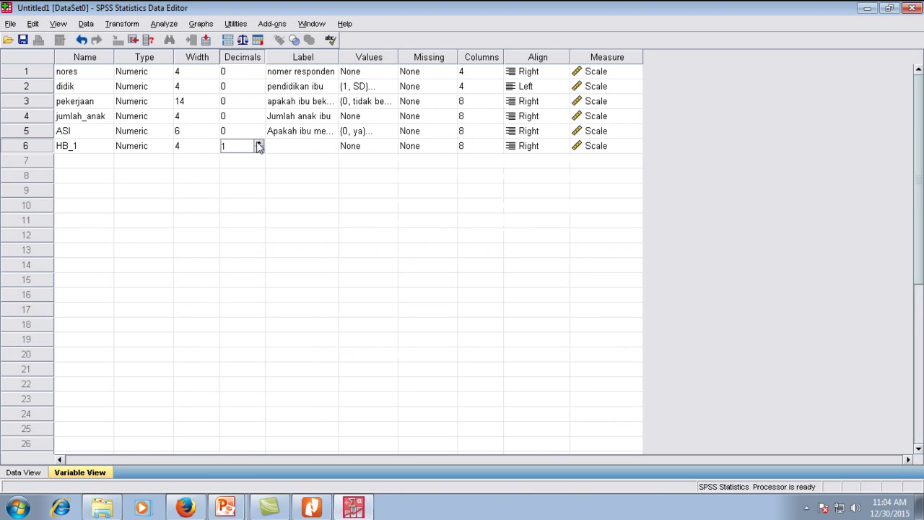
Label the HB_1 variable "pengukuran HB pertama"
left_click(305, 154)
type("pengu")
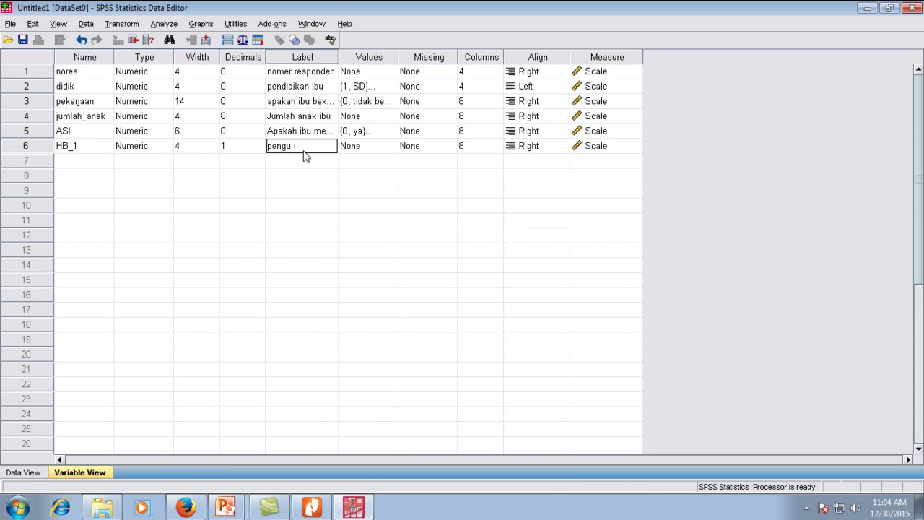
type("kuran HB pertama")
Set the display column widths to 14 for pekerjaan, 4 for jumlah_anak, 6 for ASI and 4 for HB_1
left_click(477, 105)
type("14")
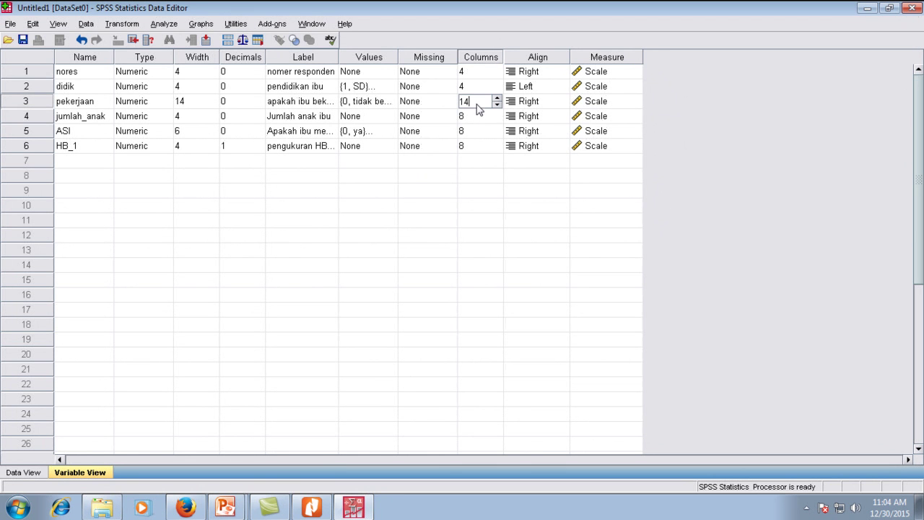
left_click(477, 117)
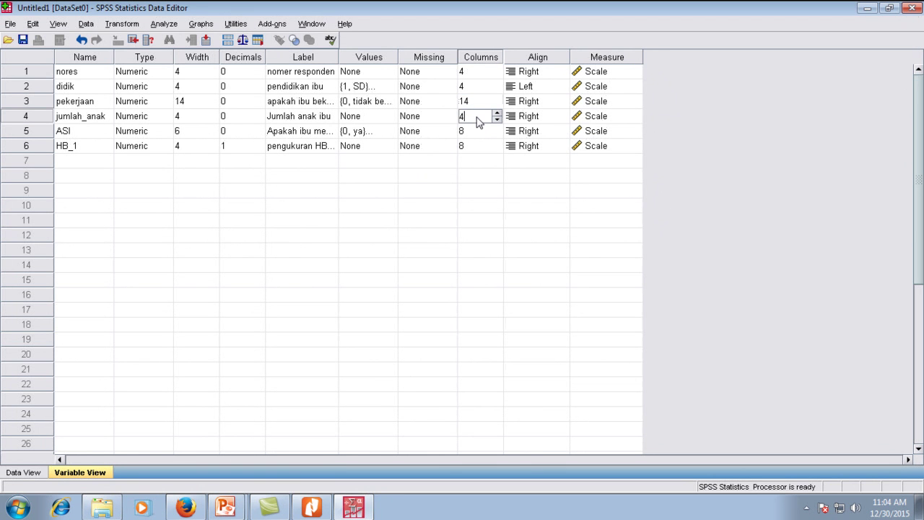
type("4")
left_click(480, 133)
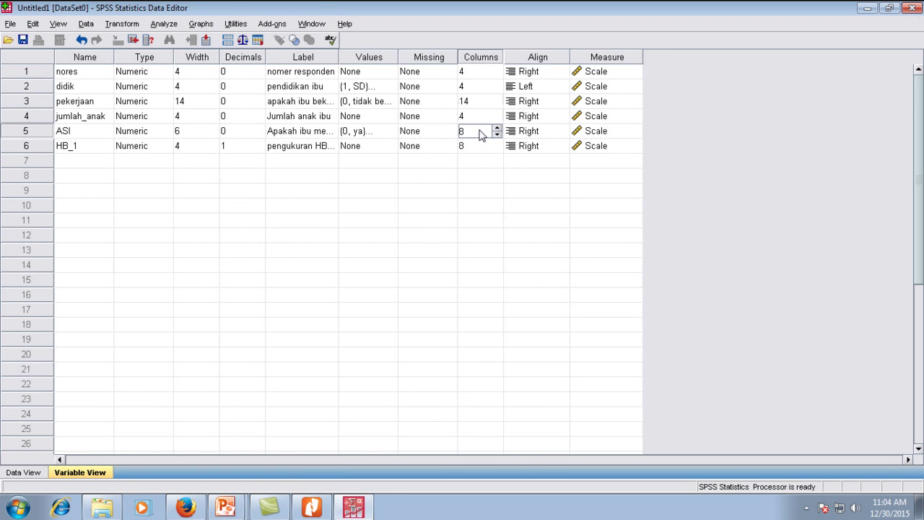
type("6")
left_click(476, 149)
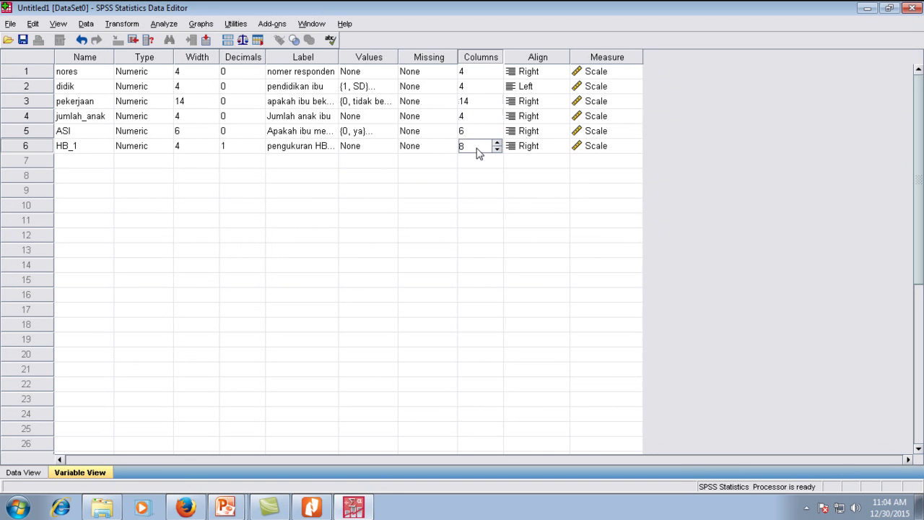
type("4")
Add a seventh variable named HB_2 with width 4 and 1 decimal
left_click(79, 162)
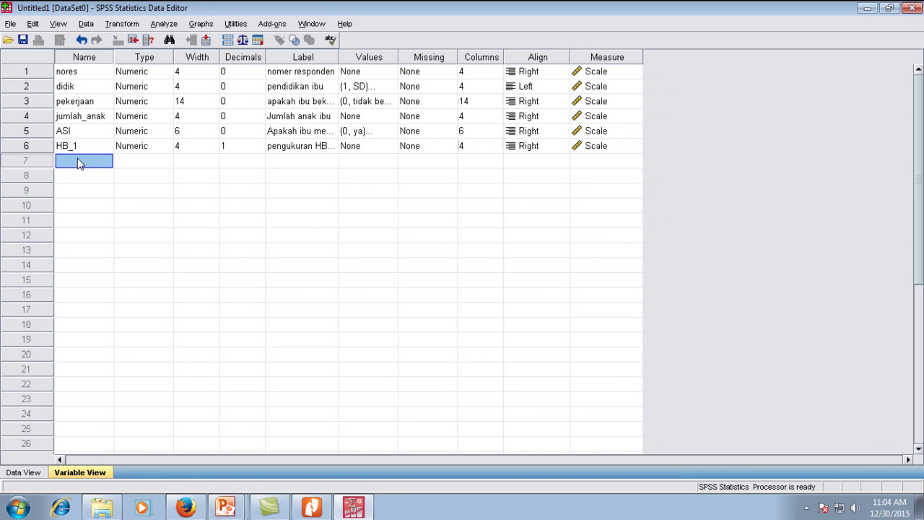
type("HB_2")
left_click(200, 163)
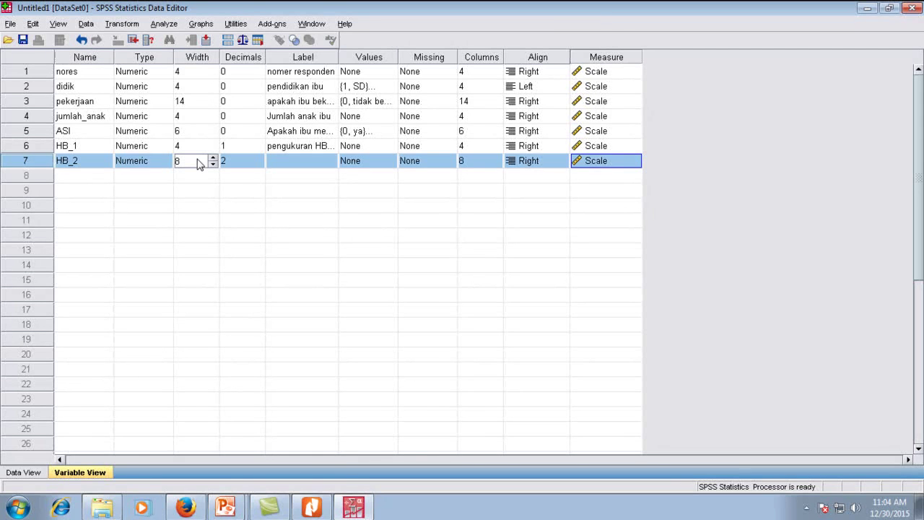
type("4")
left_click(246, 168)
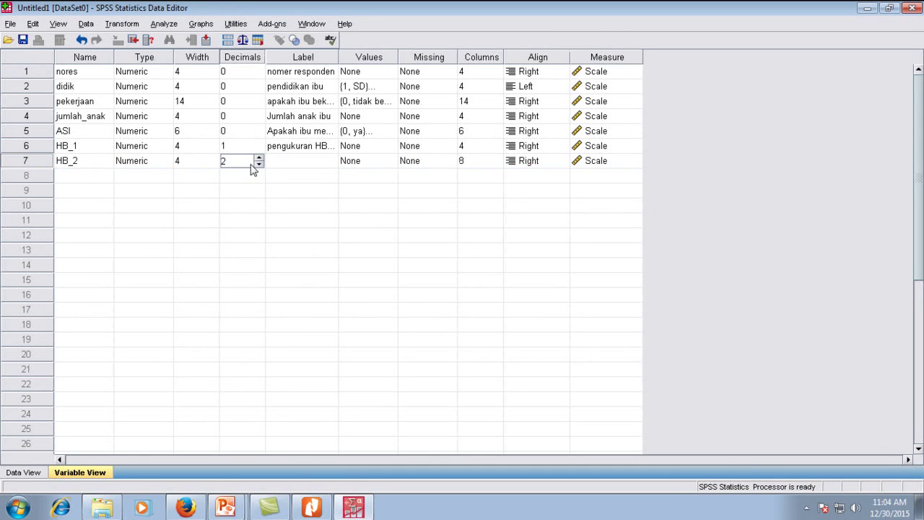
left_click(258, 164)
Label the HB_2 variable "pengukuran HB kedua" and set its display column width to 4
left_click(296, 161)
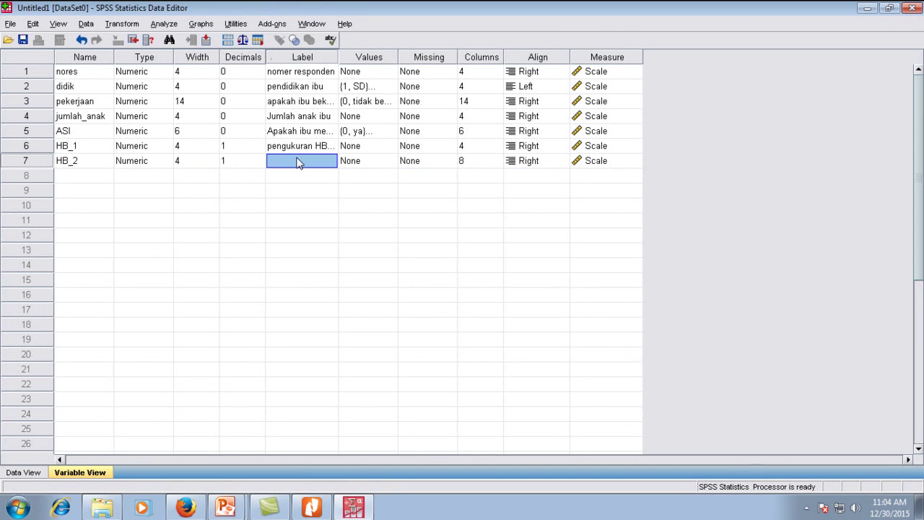
type("pengukura")
type("n HB kedua")
left_click(474, 166)
type("4")
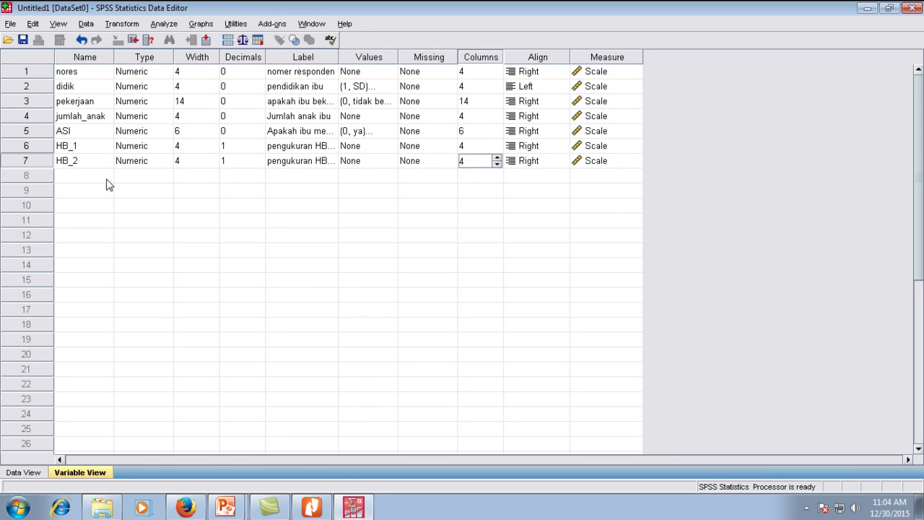
Add an eighth variable named BB_bayi with width 4 and 0 decimals
left_click(67, 178)
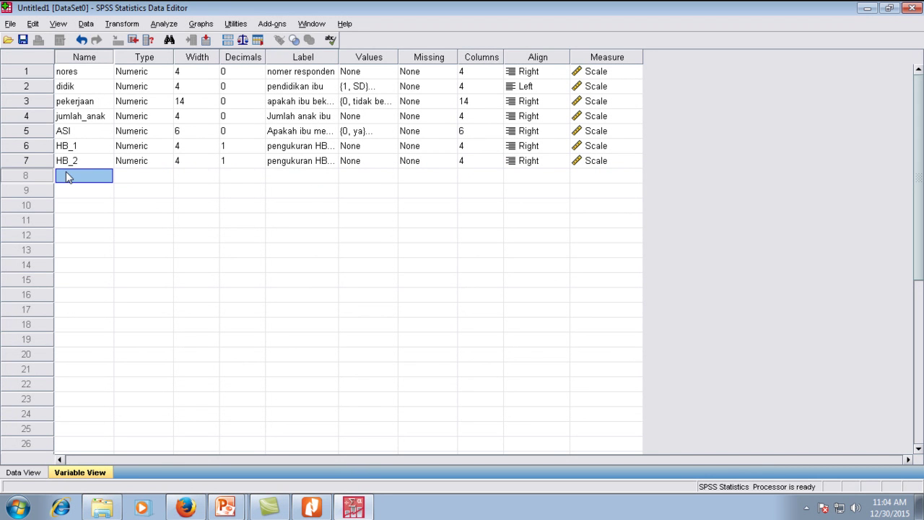
type("BB")
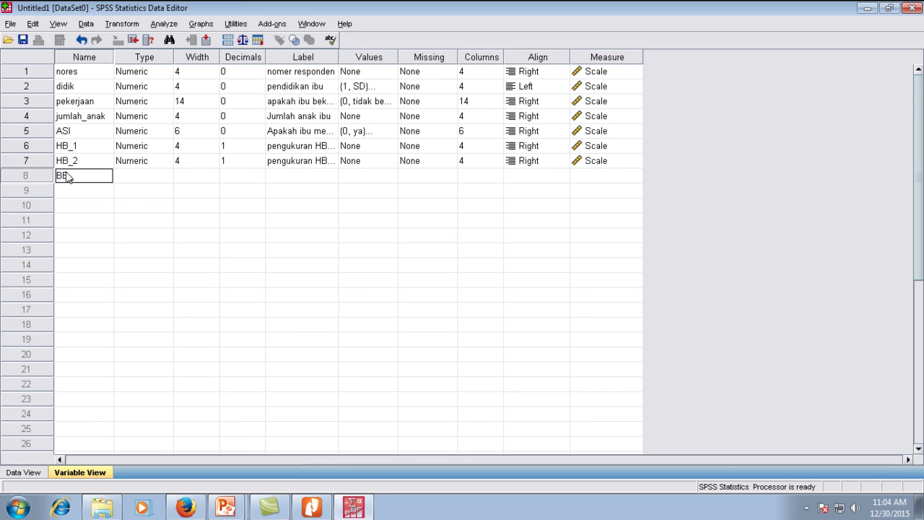
type("_bay")
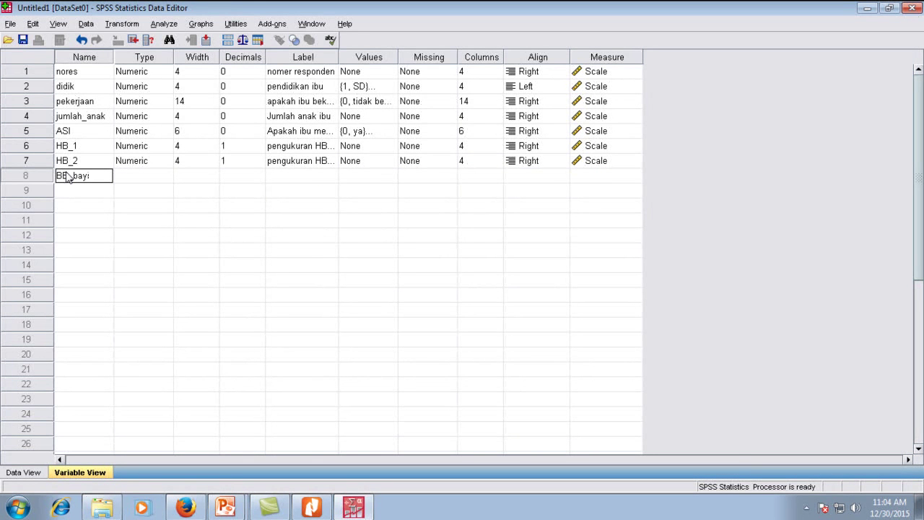
type("i")
left_click(153, 179)
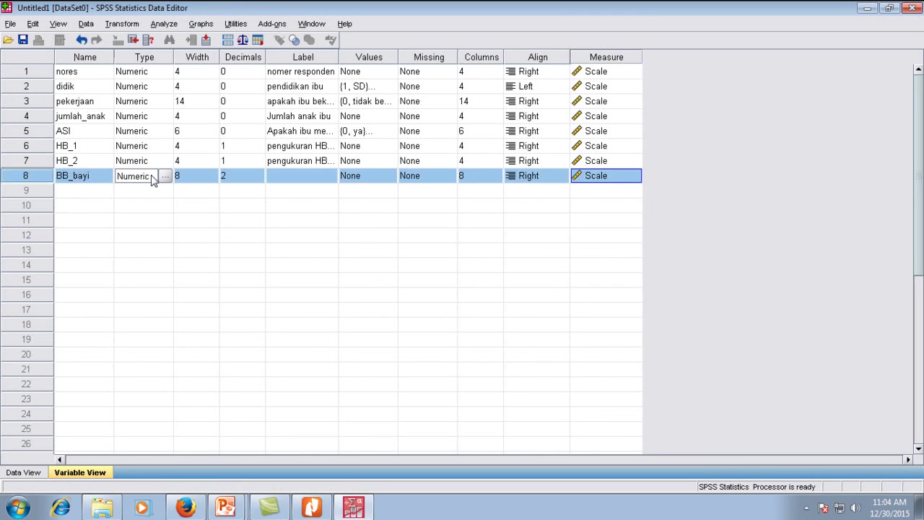
left_click(187, 178)
type("4")
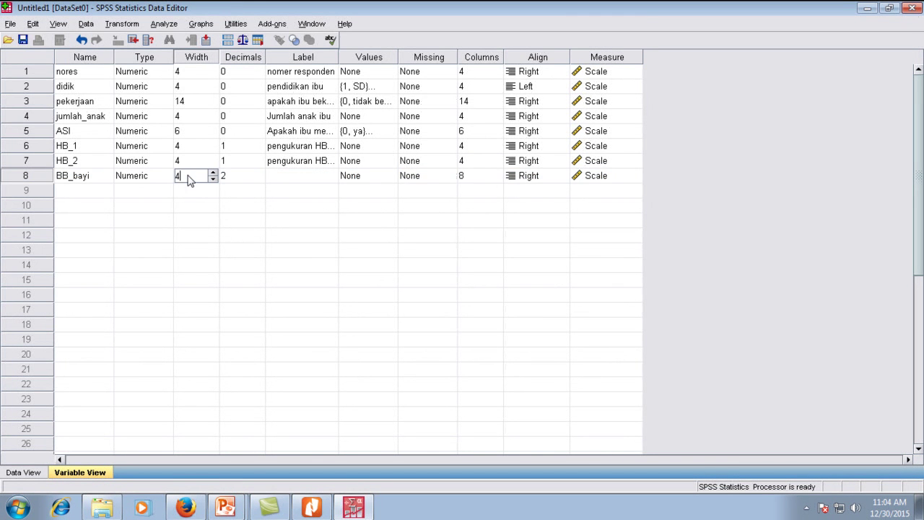
left_click(242, 177)
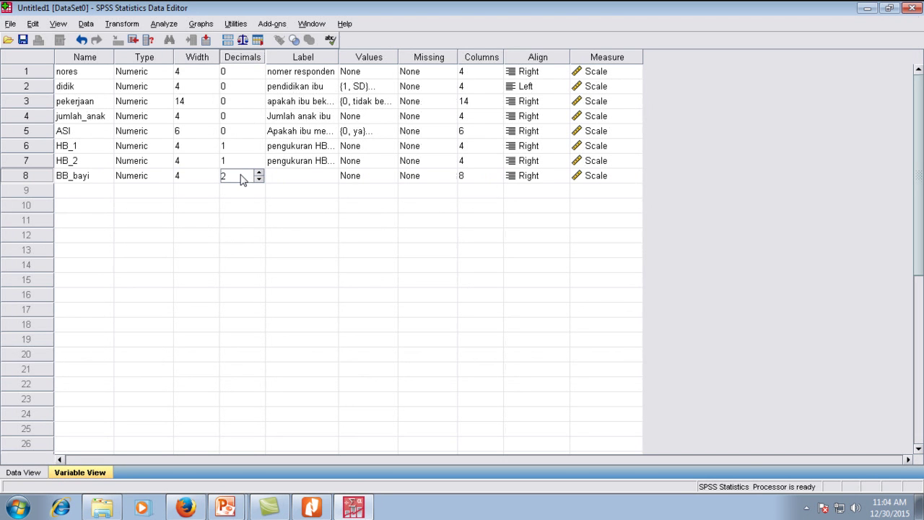
type("0")
Label the BB_bayi variable "Berat Badan Bayi" and set its display column width to 4
left_click(305, 184)
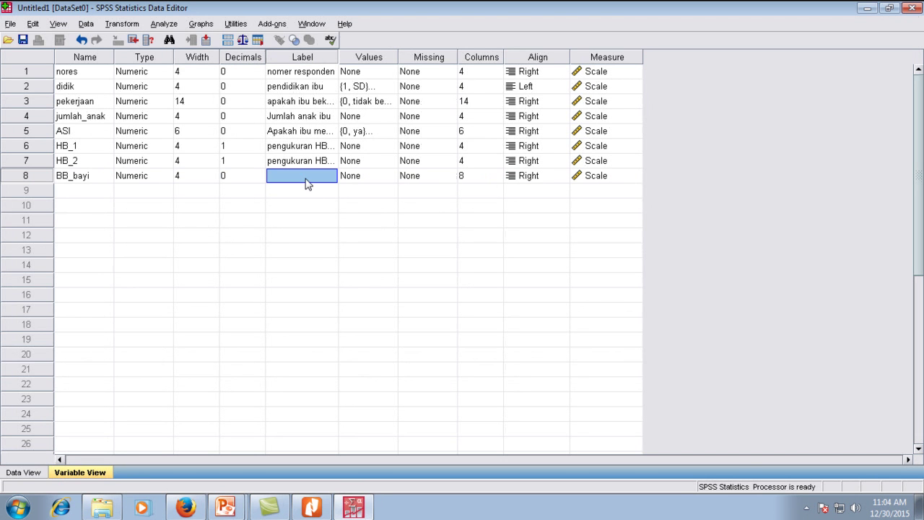
type("Berat Badan Bayi")
left_click(475, 180)
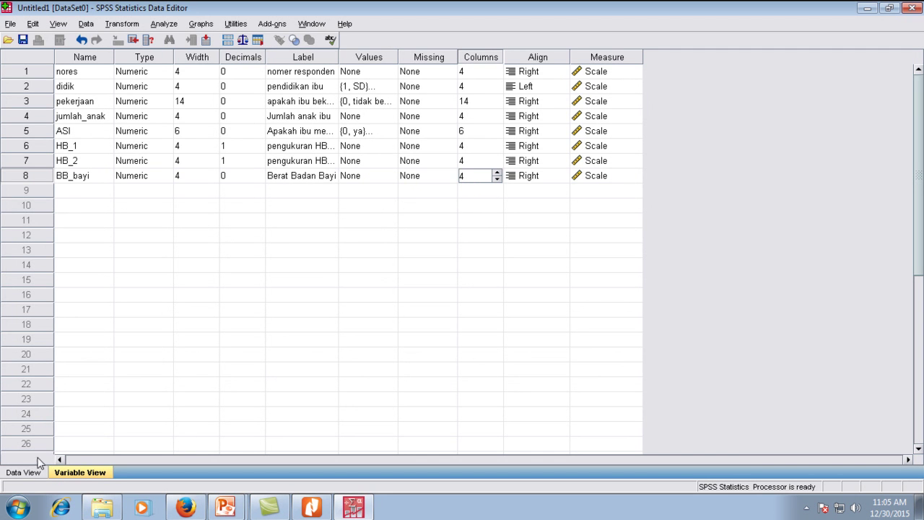
Widen the jumlah_anak column to 9 and the BB_bayi column to 7 in the data grid, and return to the variable definitions
left_click(24, 474)
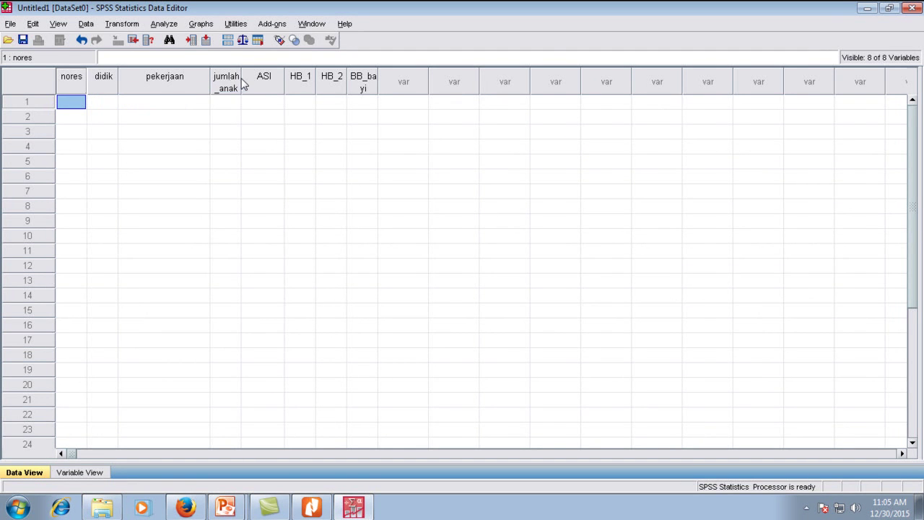
left_click_drag(242, 84, 248, 84)
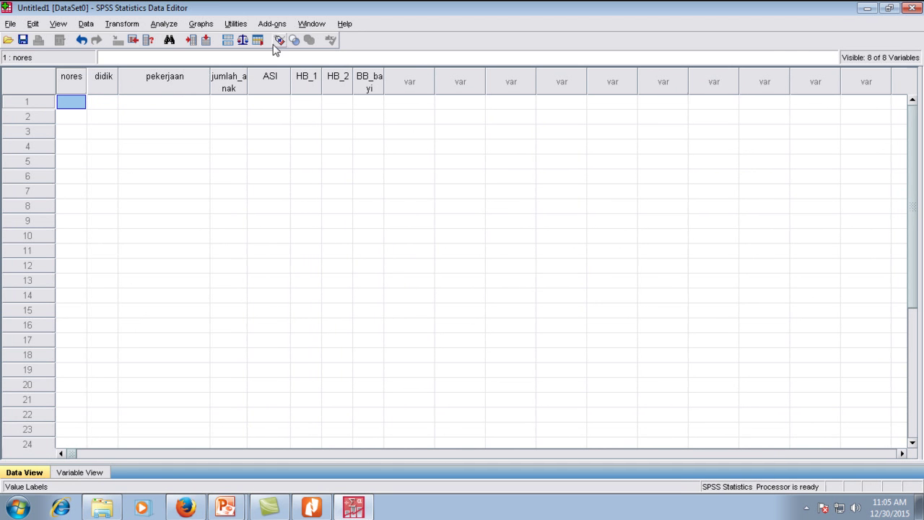
left_click(243, 84)
left_click_drag(247, 84, 271, 88)
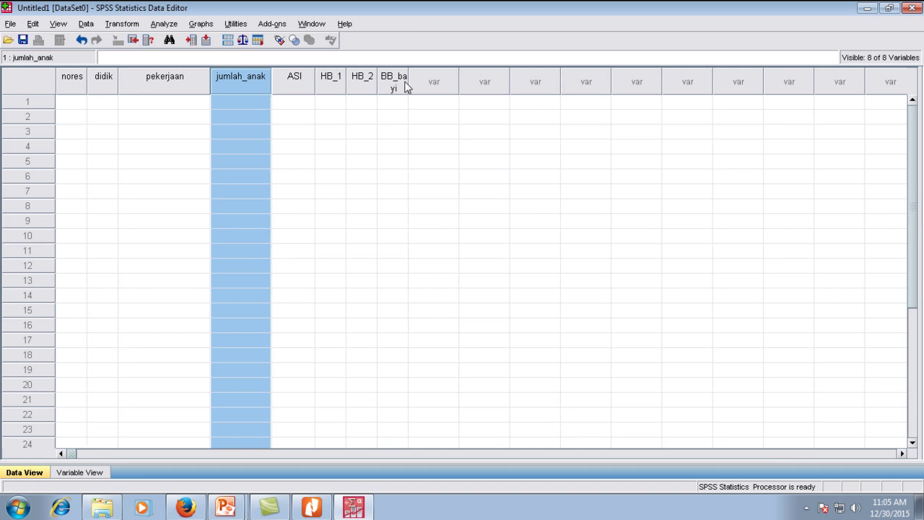
left_click_drag(409, 85, 427, 86)
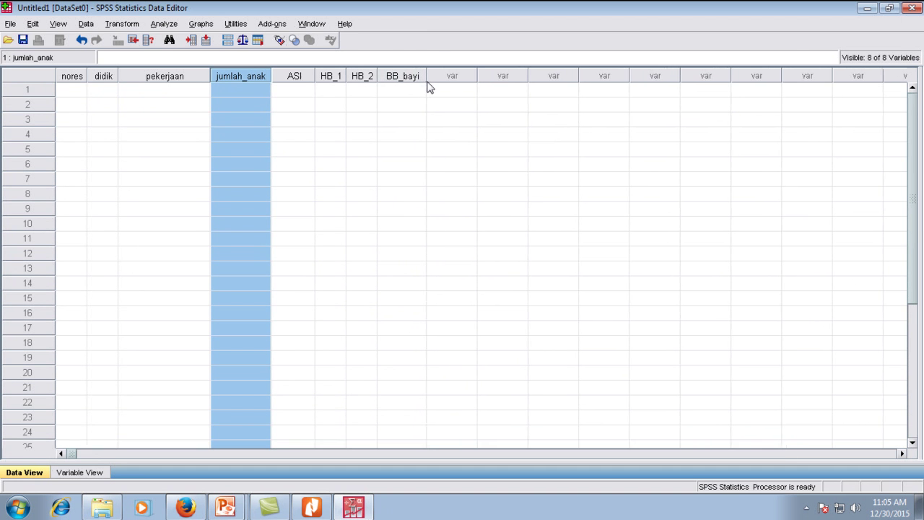
left_click(96, 472)
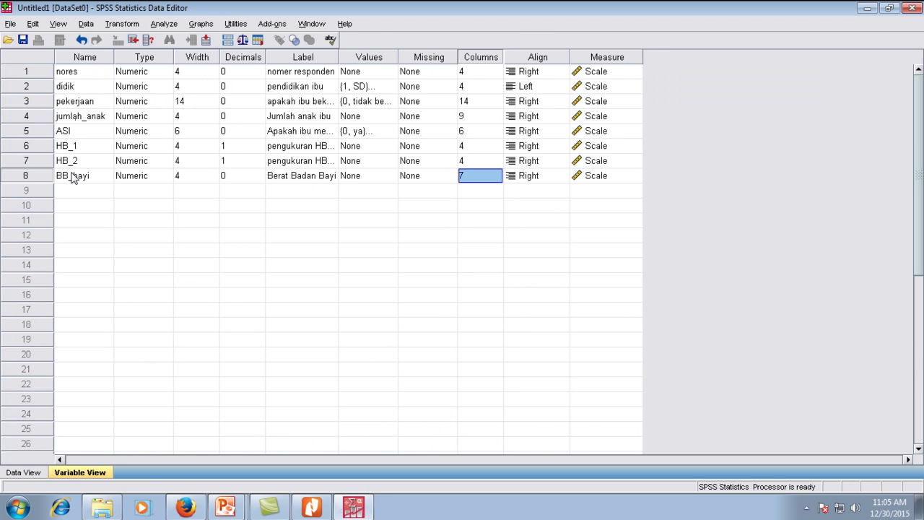
Review the Editing and Processing slides in the SPSS-1.pptx slide show, and return to the SPSS data grid
left_click(24, 472)
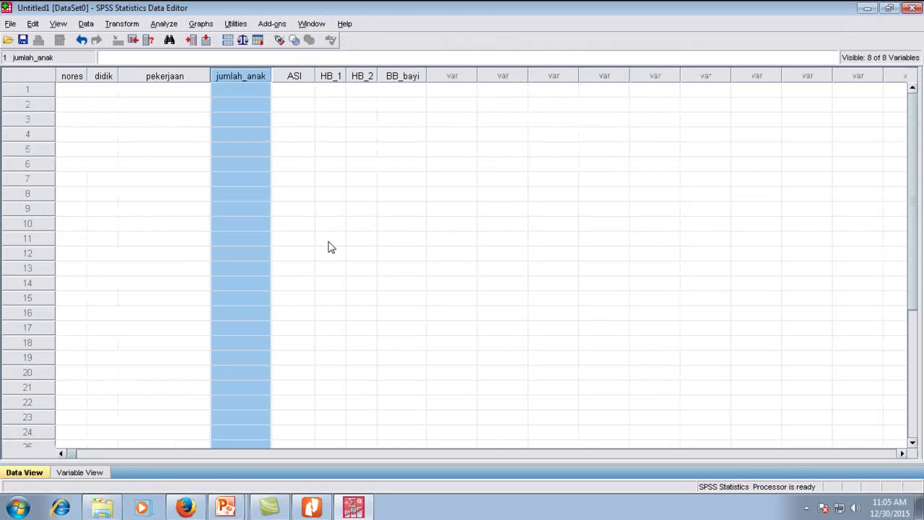
left_click(115, 135)
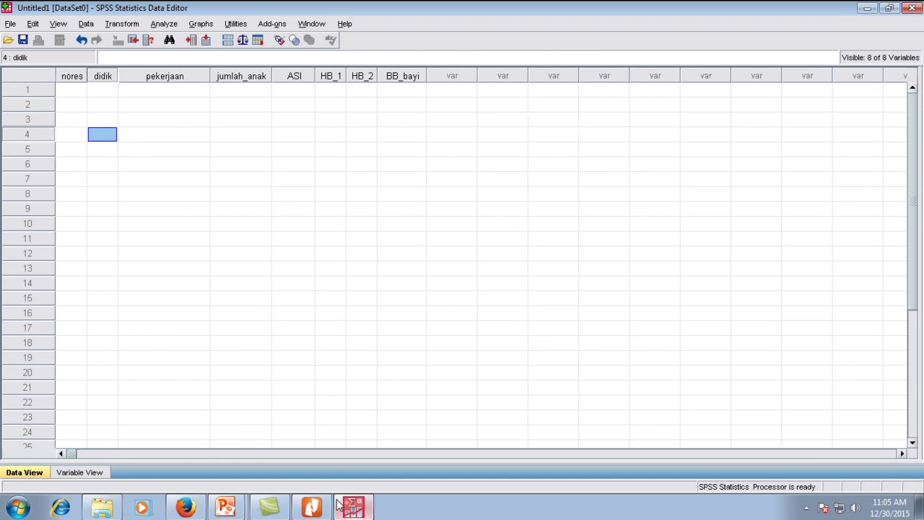
mouse_move(235, 509)
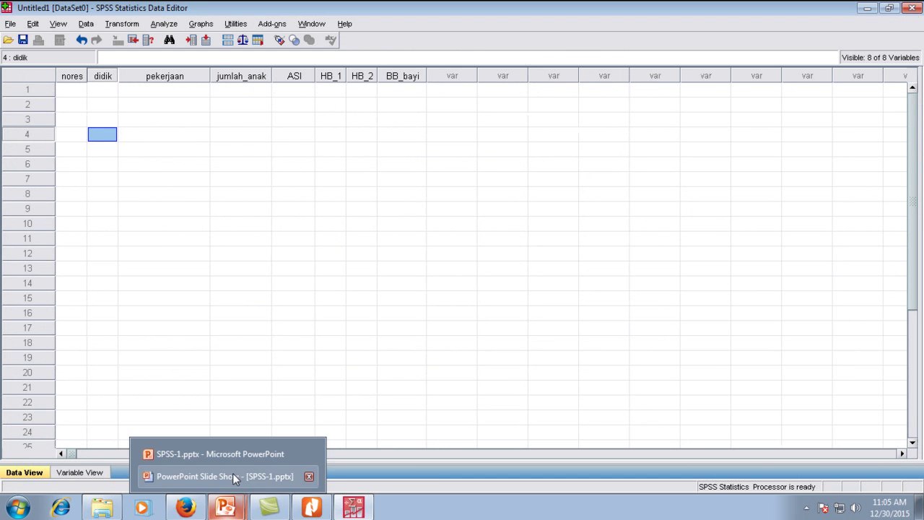
left_click(232, 475)
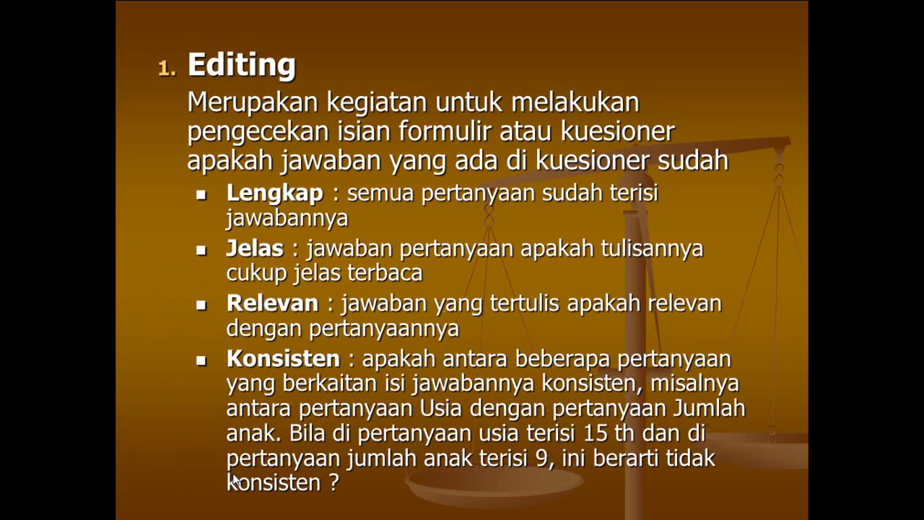
left_click(232, 472)
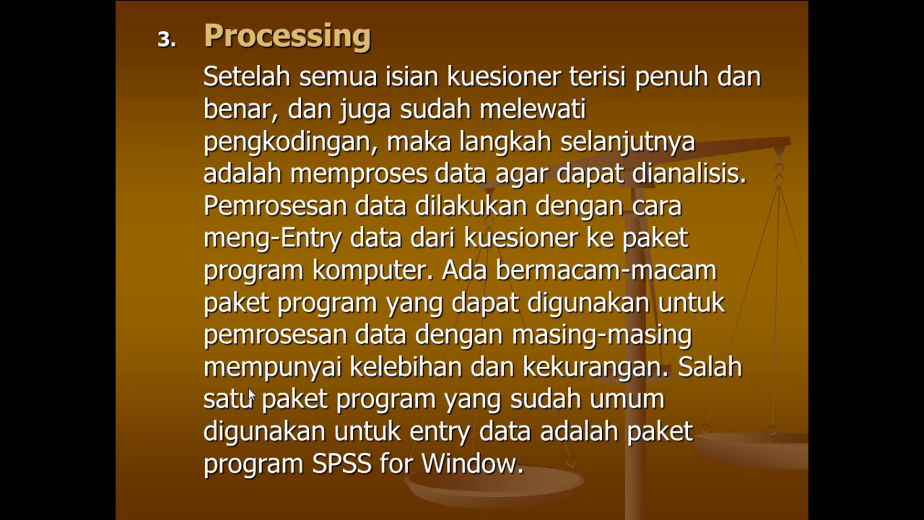
key("super")
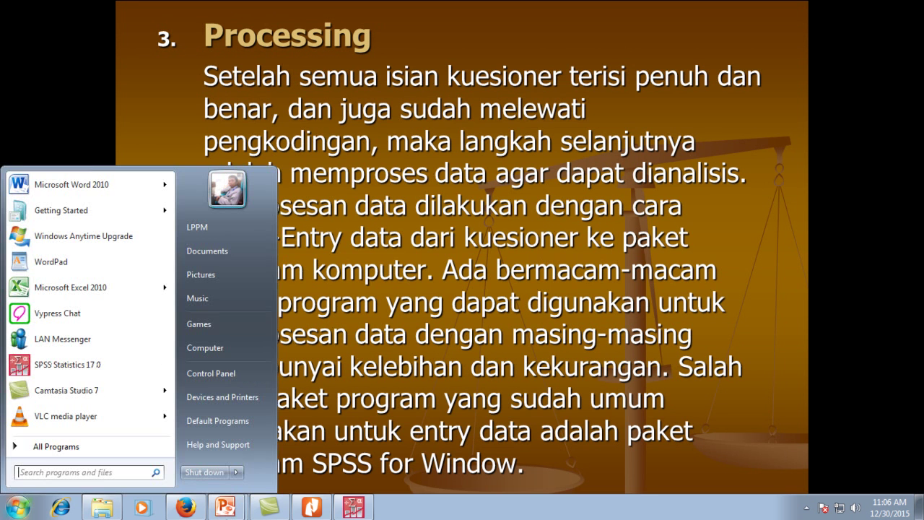
left_click(360, 511)
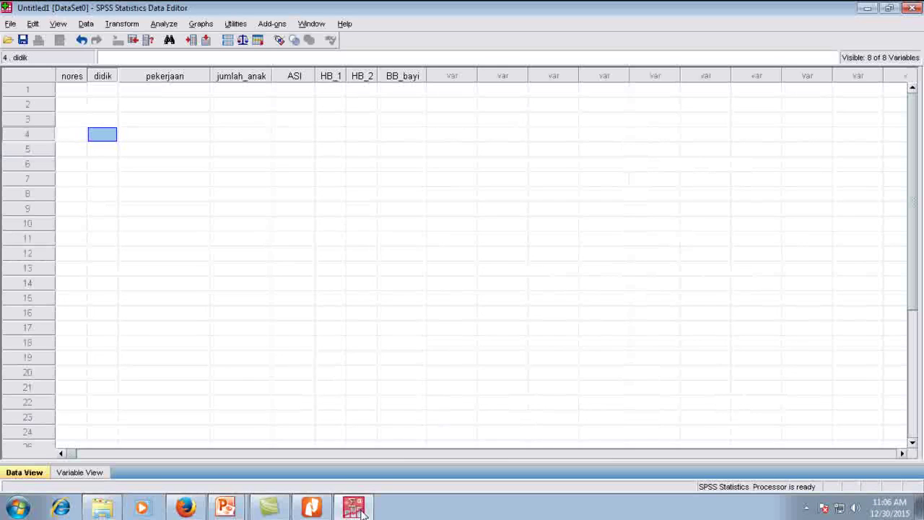
Enter nores 1 and didik 23 in the first data row, consulting the respondent table in Latihan Pola Menyusui.pdf
left_click(65, 92)
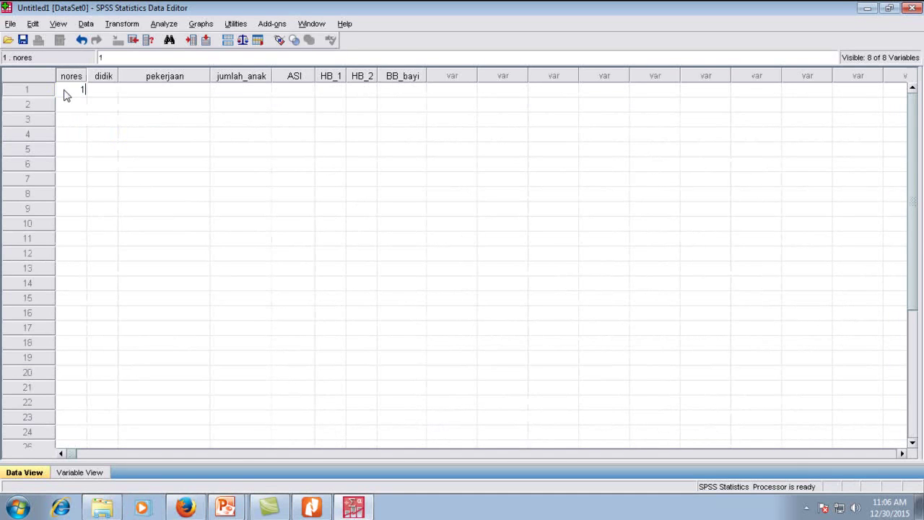
left_click(318, 510)
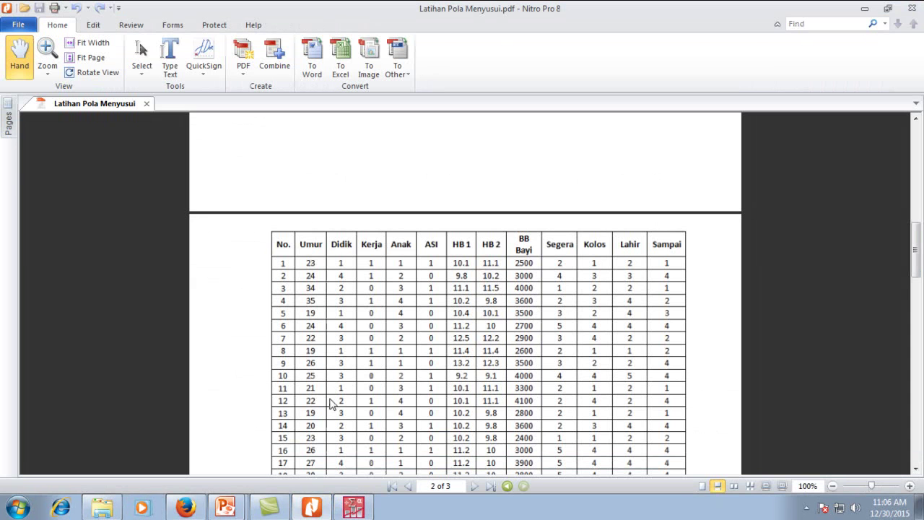
scroll(334, 353, "down", 1)
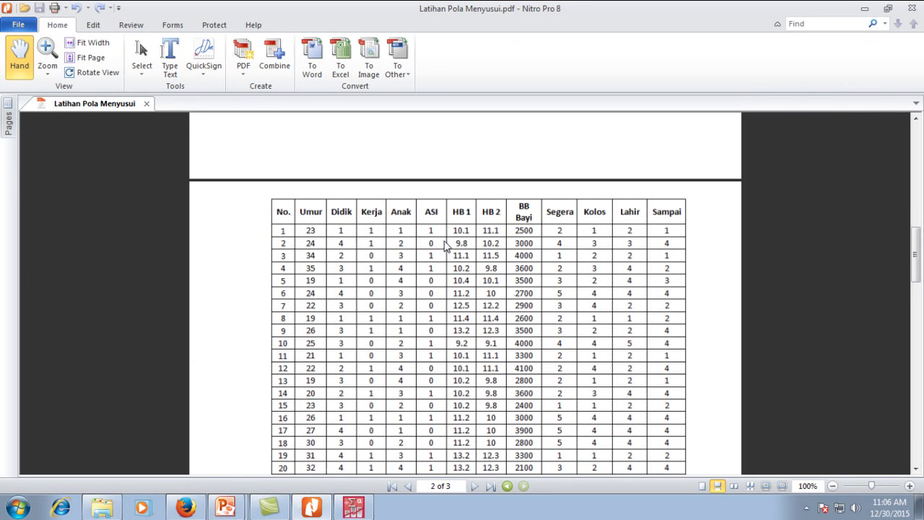
left_click(354, 508)
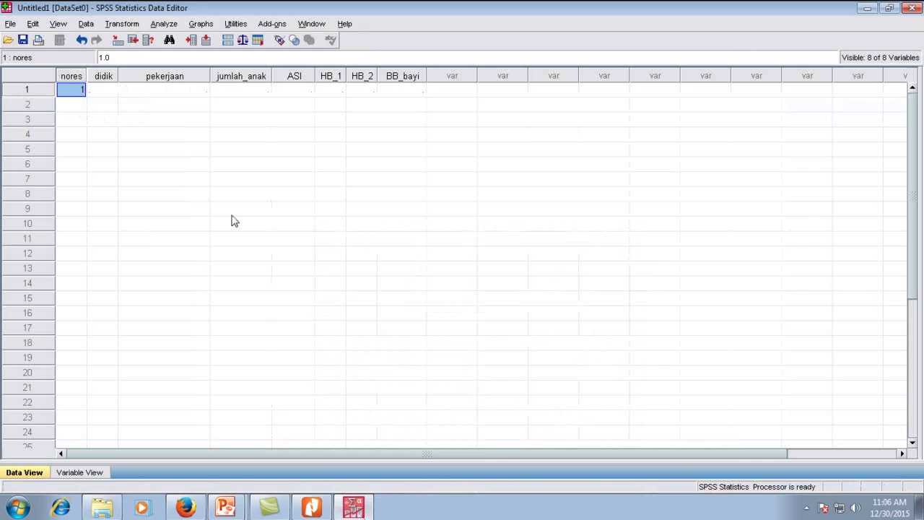
left_click(103, 93)
type("23")
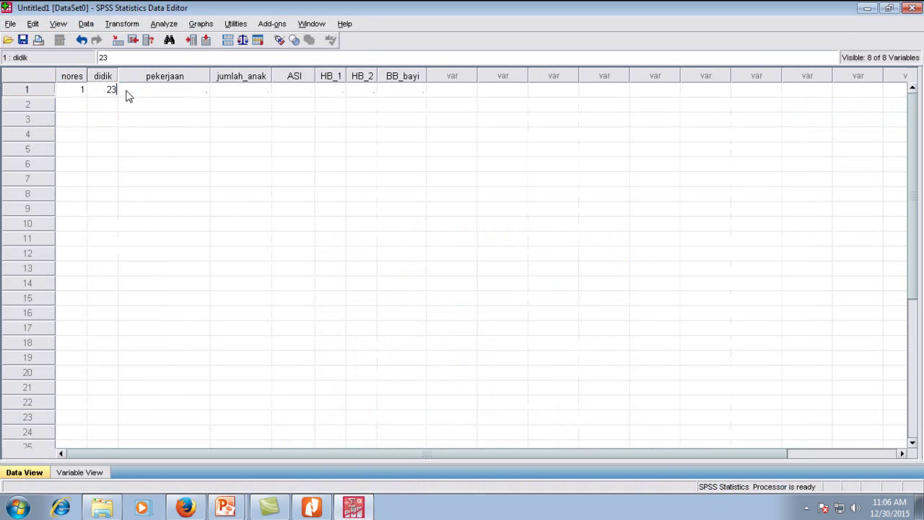
Enter 1 for pekerjaan, jumlah_anak and ASI in the first respondent's row
left_click(153, 92)
type("1")
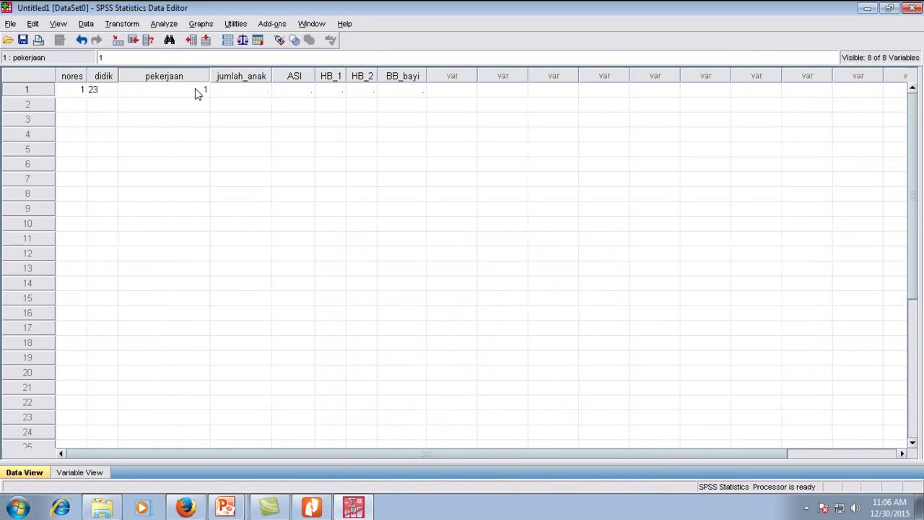
left_click(254, 97)
type("1")
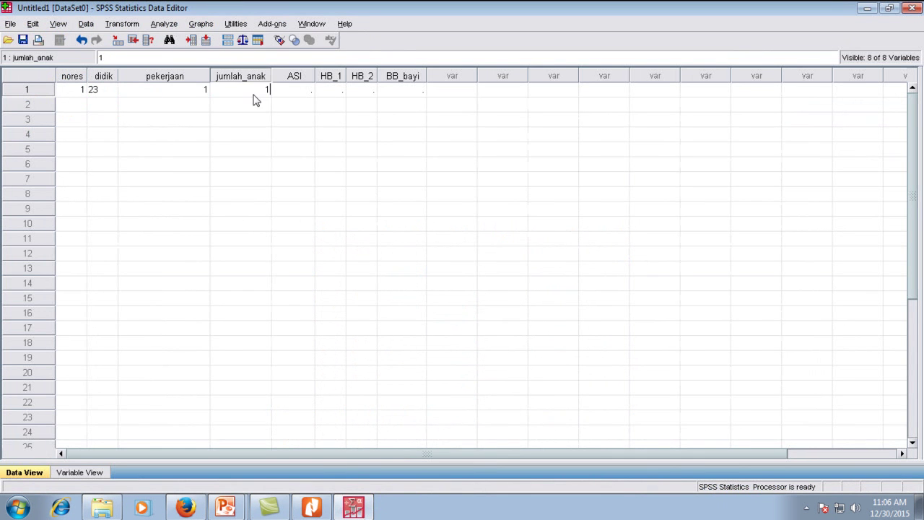
left_click(294, 92)
type("1")
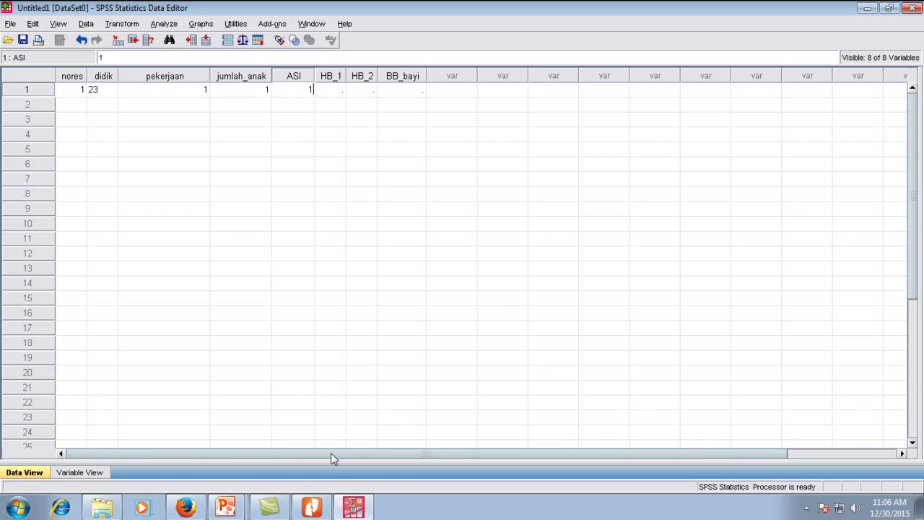
Enter HB_1 as 10.1 and HB_2 as 11.1 for the first respondent, following the PDF table
left_click(312, 507)
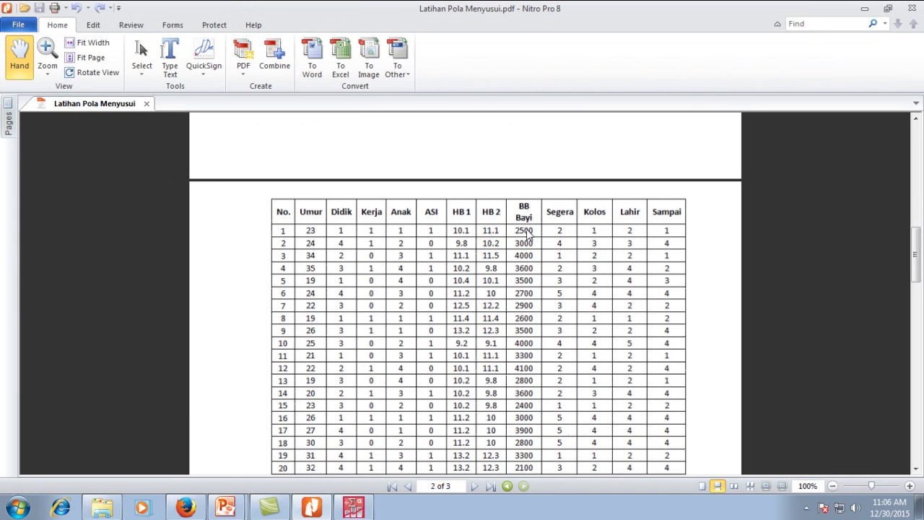
left_click(356, 513)
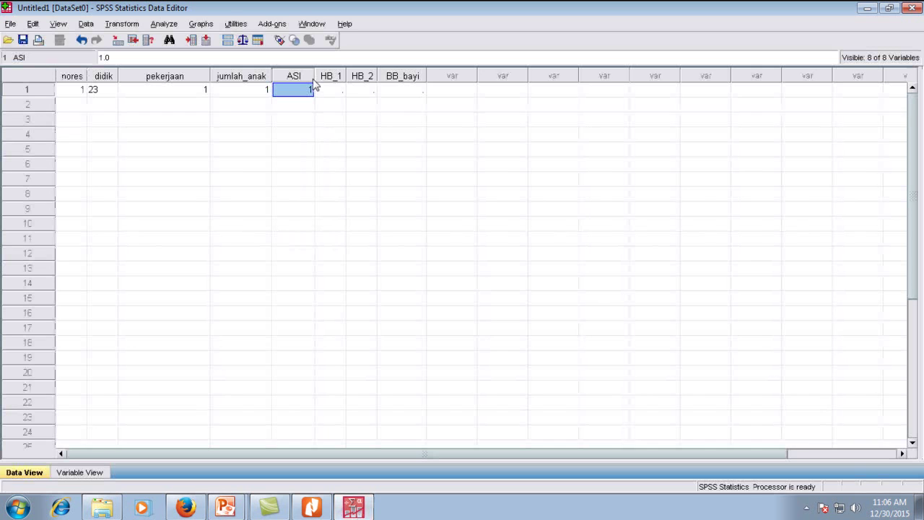
left_click(339, 92)
type("10")
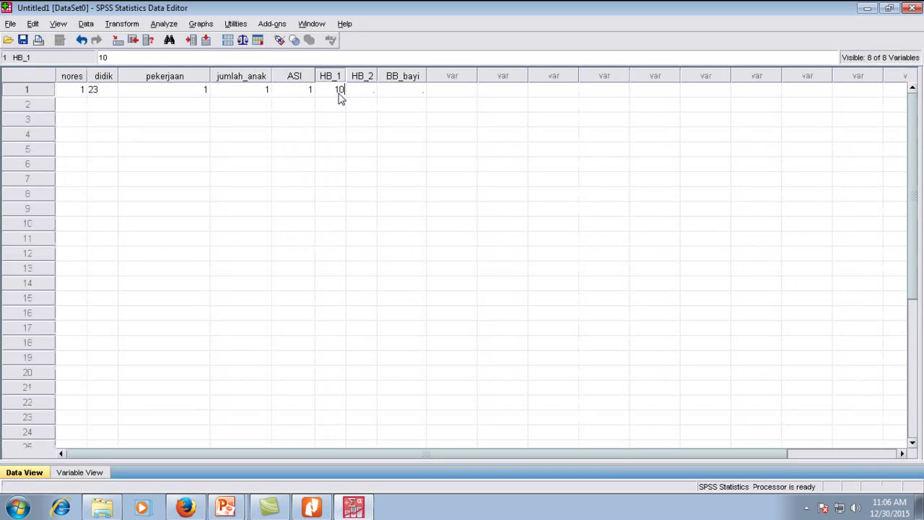
type(".1")
left_click(358, 92)
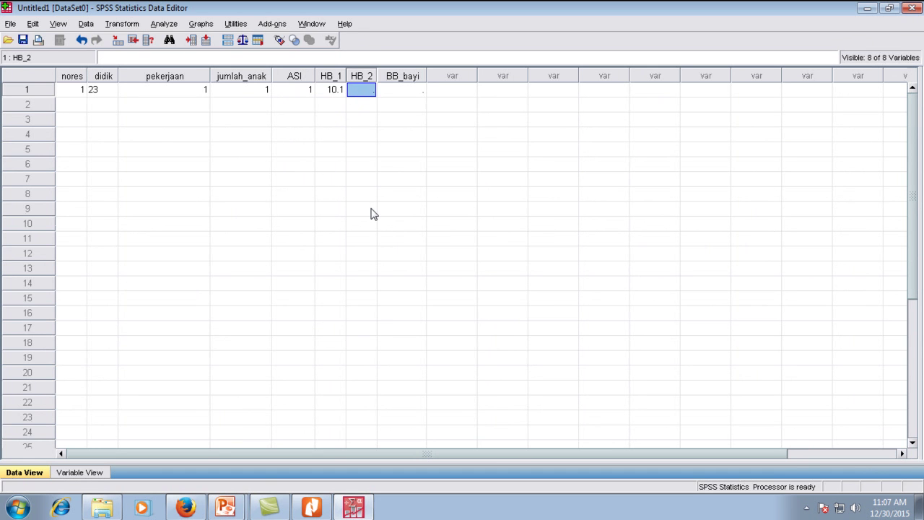
type("11.1")
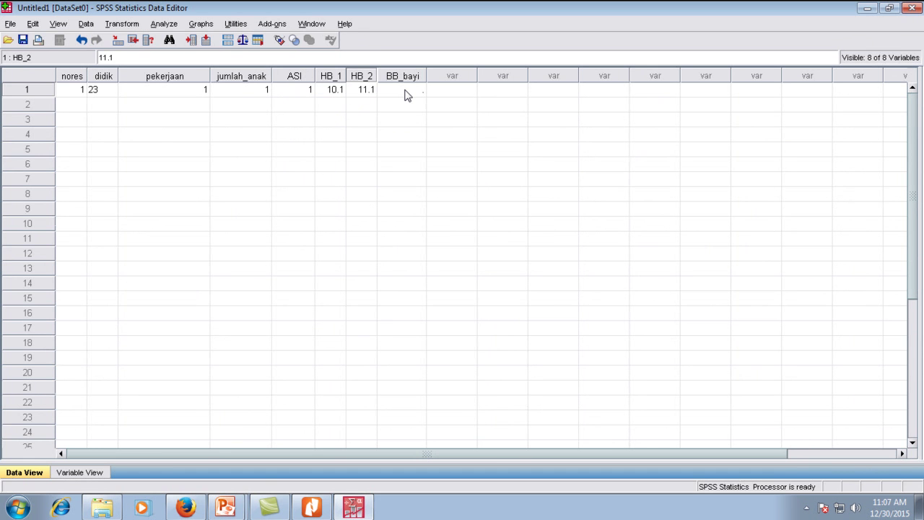
Complete the first respondent's row with a BB_bayi value of 2500
left_click(312, 507)
left_click(318, 508)
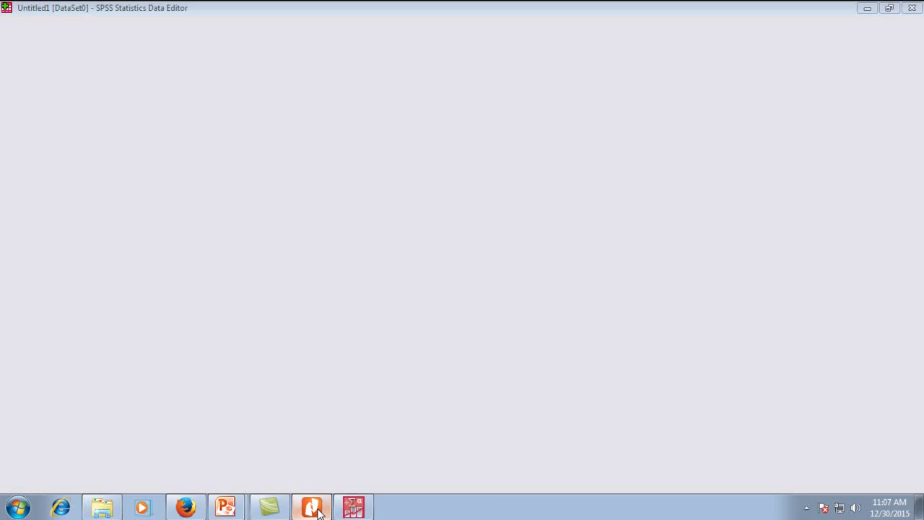
left_click(402, 92)
type("2500")
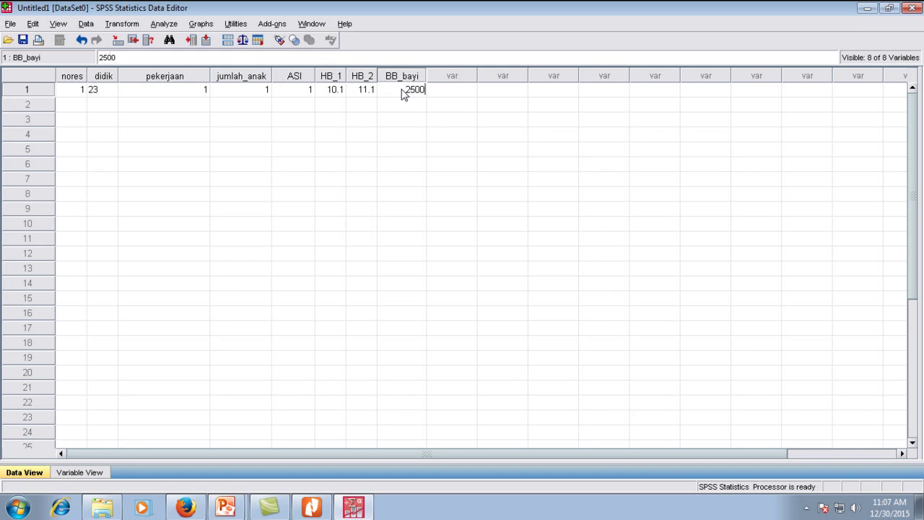
Start the second data row with nores 2 and didik 24, consulting the PDF table
left_click(72, 107)
type("2")
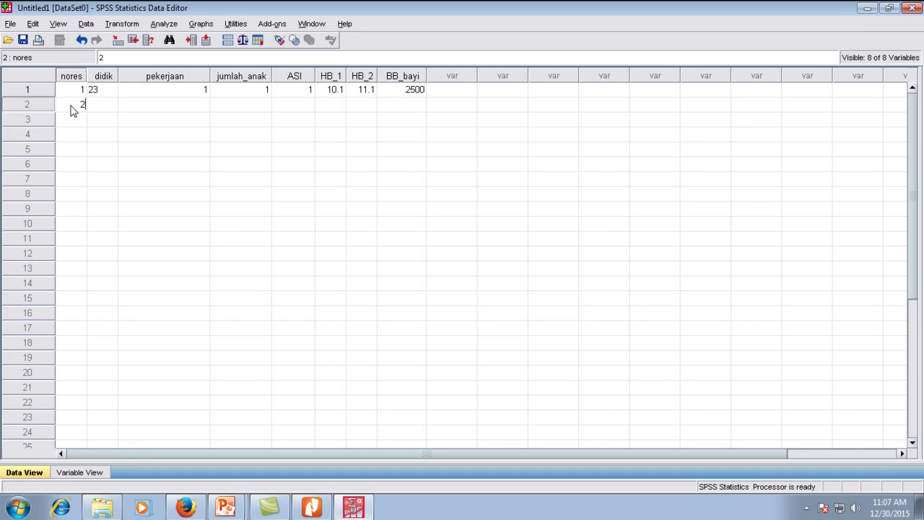
left_click(312, 509)
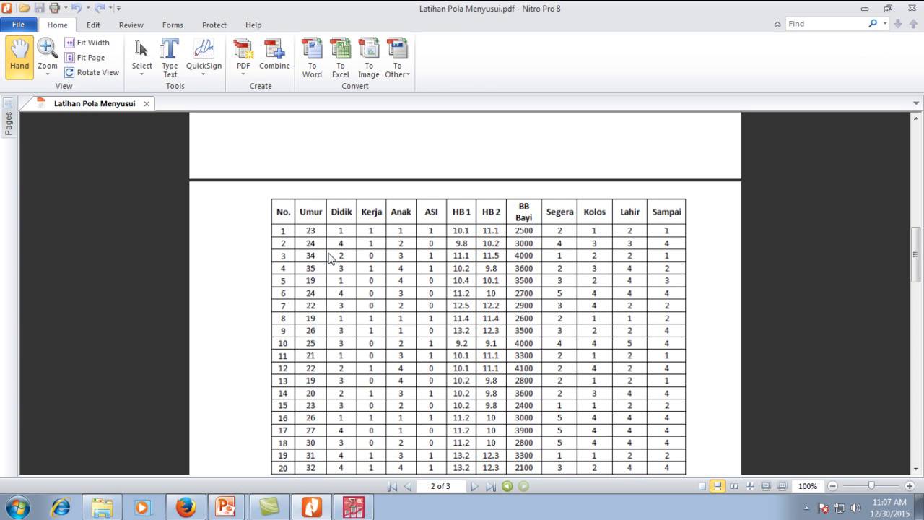
left_click(353, 509)
left_click(104, 108)
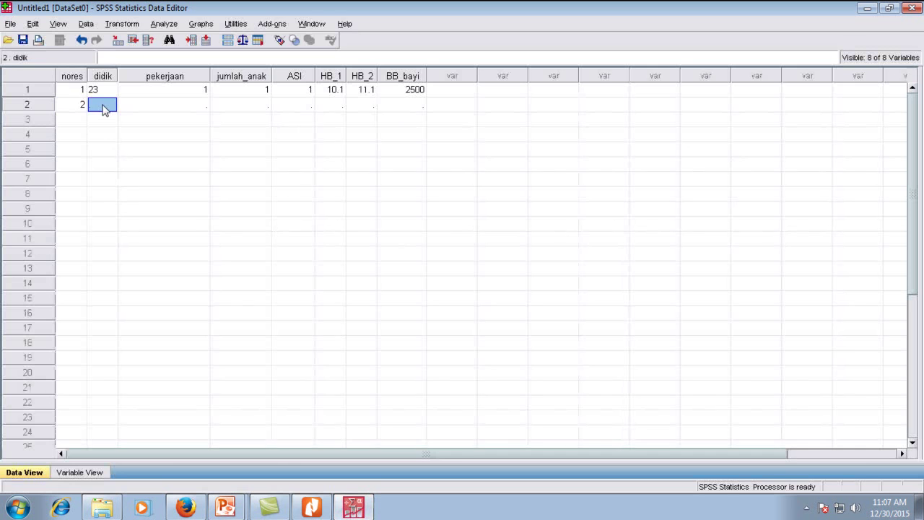
type("24")
Enter pekerjaan 4 and jumlah_anak 1 in the second respondent's row
left_click(142, 108)
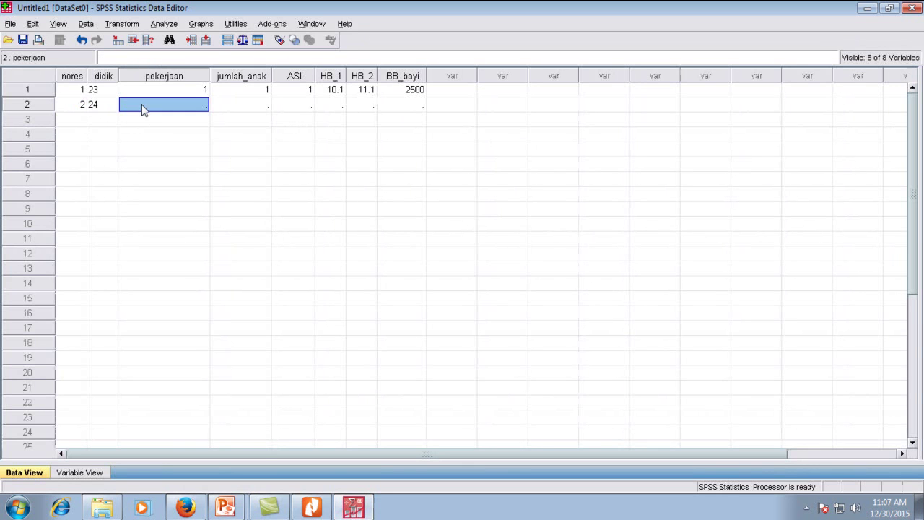
type("4")
left_click(233, 111)
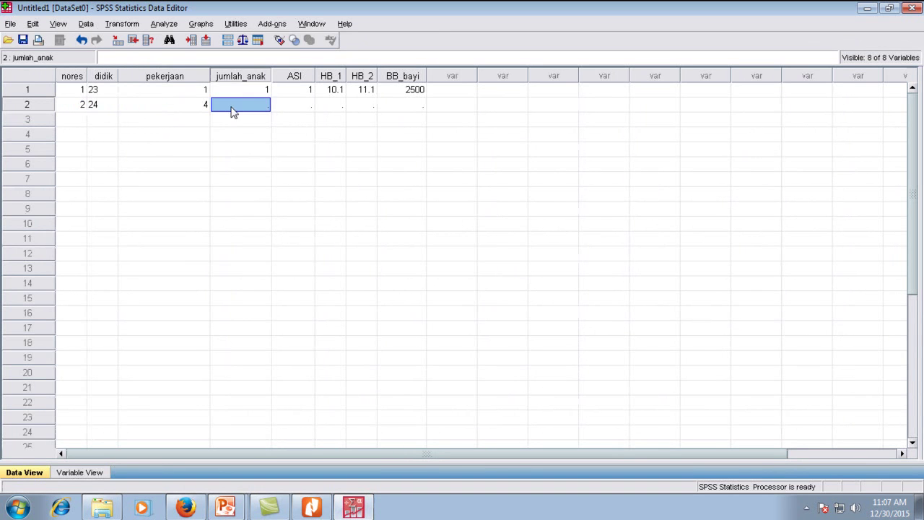
type("1")
Enter ASI 2 and HB_1 0 in the second respondent's row after checking the PDF table
left_click(291, 111)
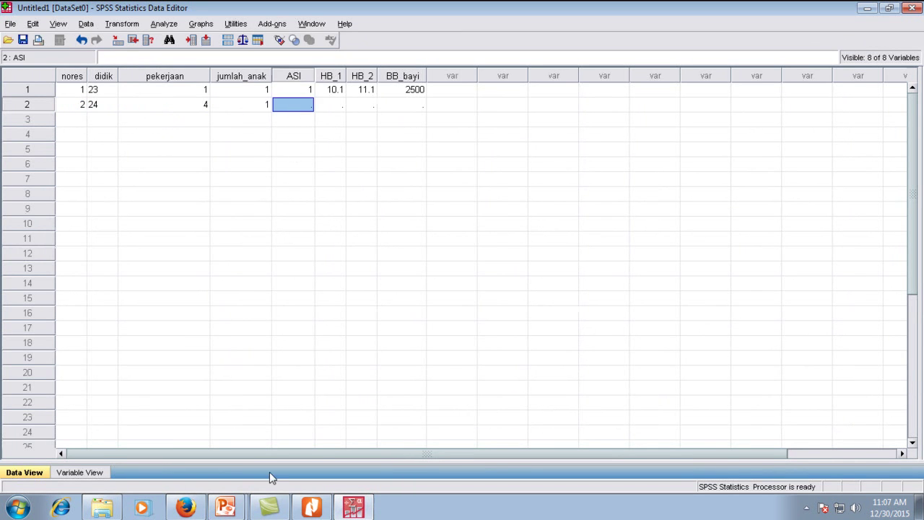
left_click(311, 507)
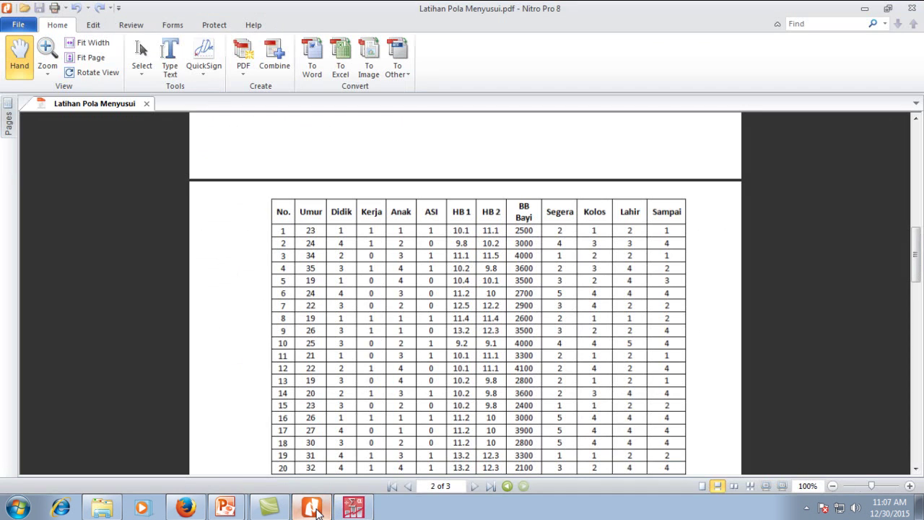
left_click(316, 509)
type("2")
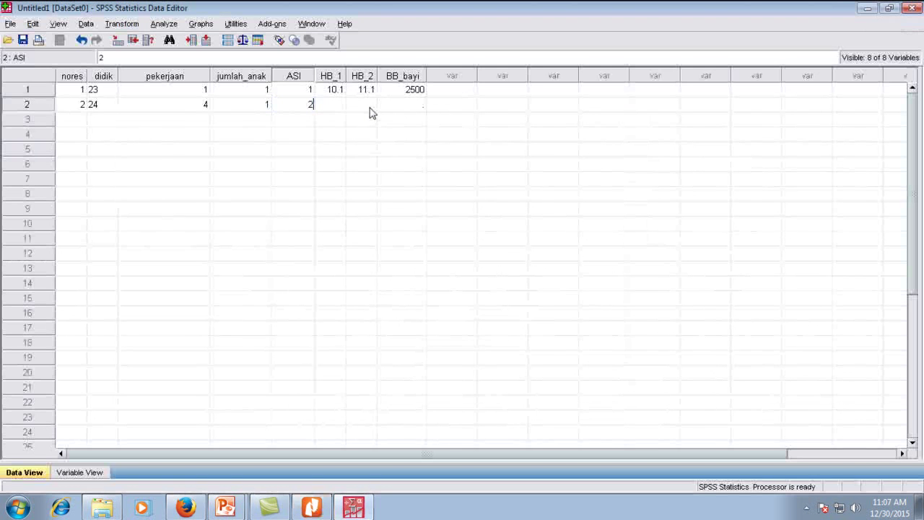
key("Tab")
type("0")
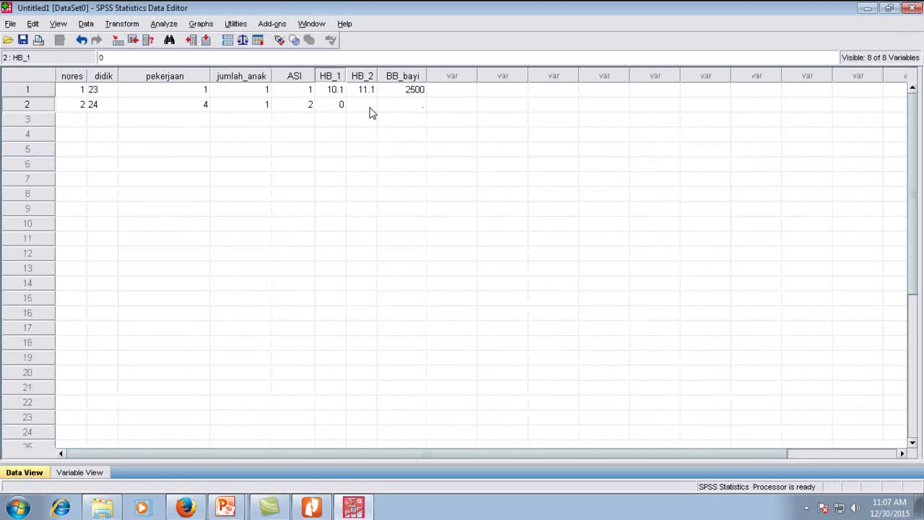
key("Tab")
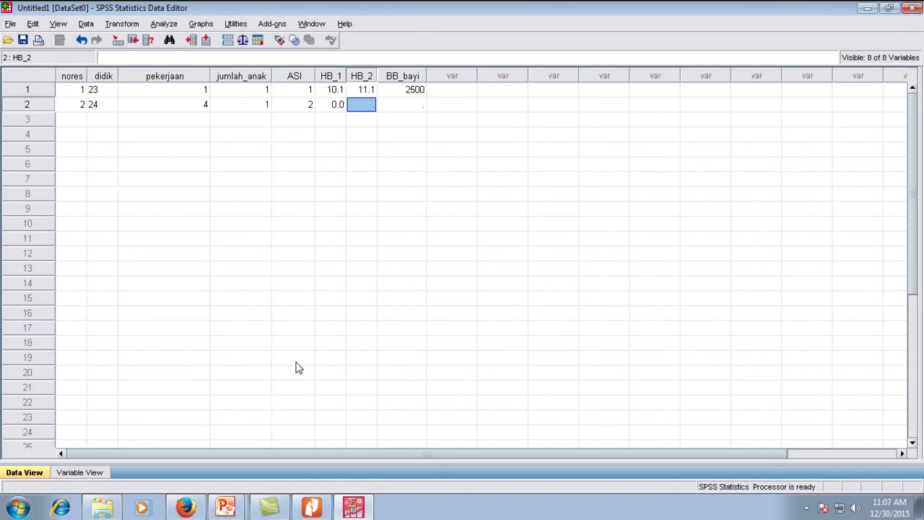
Compare the second respondent's row in the data grid with the table columns in Latihan Pola Menyusui.pdf
left_click(313, 508)
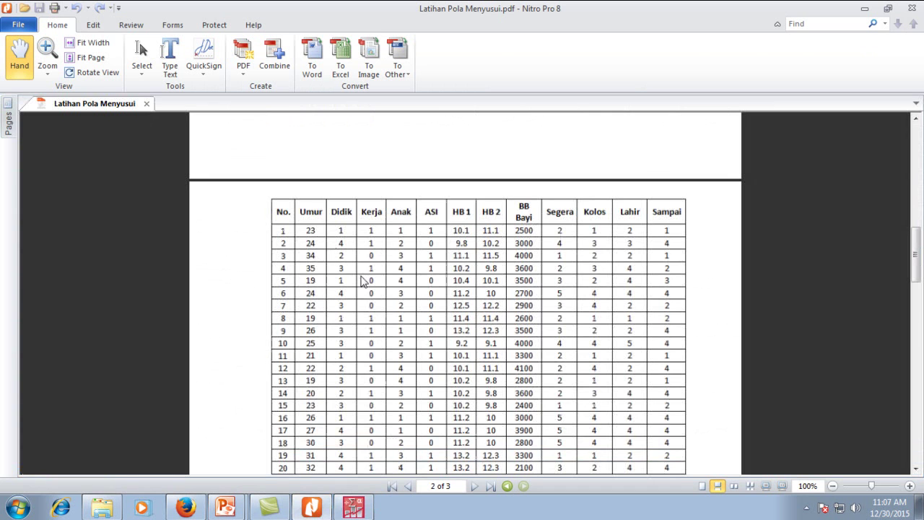
left_click(353, 508)
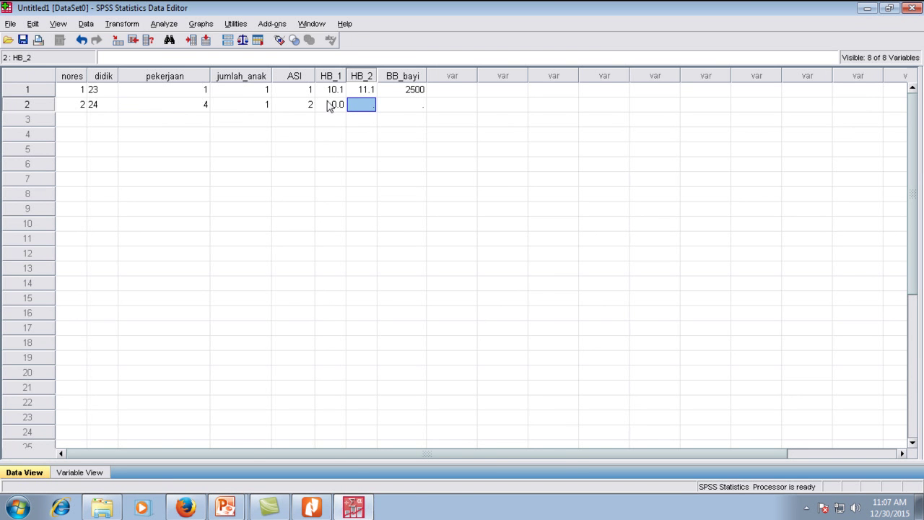
left_click(359, 510)
left_click(319, 512)
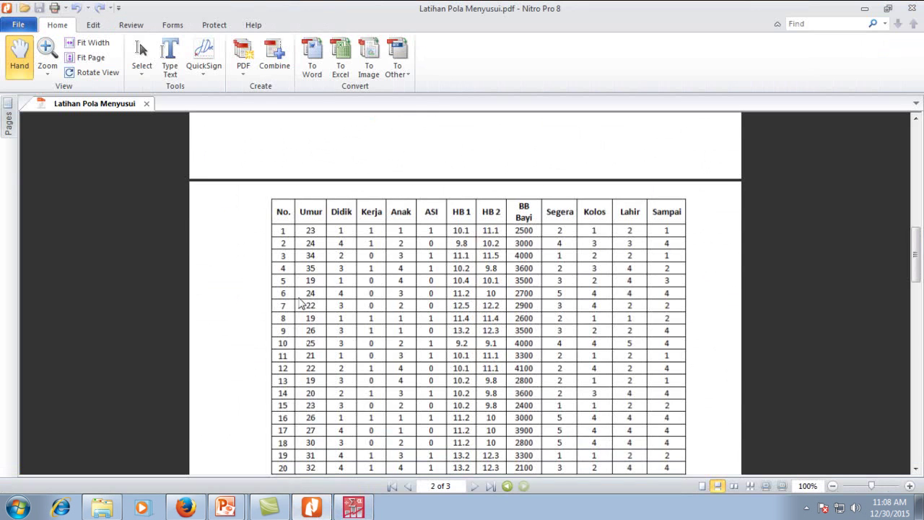
Check the question order in Latihan Pola Menyusui.pdf and insert a variable named umur before didik in the SPSS variable list
scroll(297, 289, "up", 10)
scroll(299, 298, "up", 4)
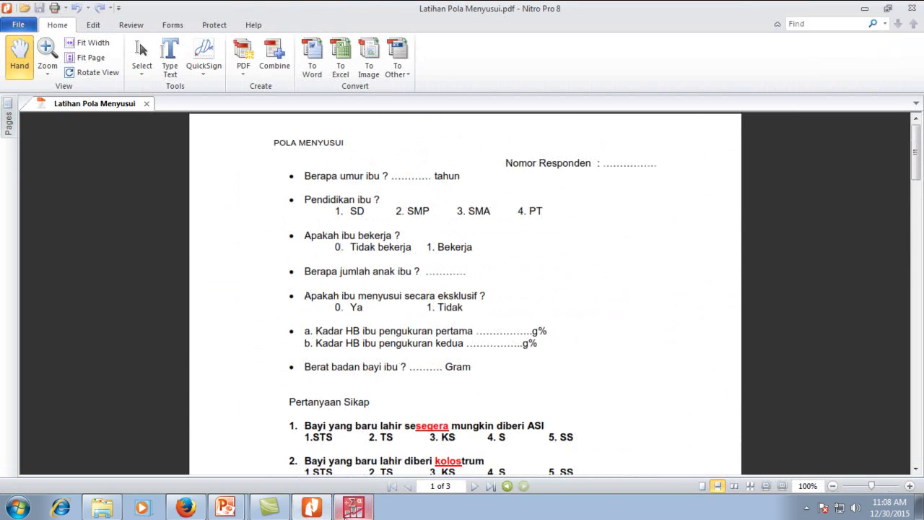
left_click(354, 507)
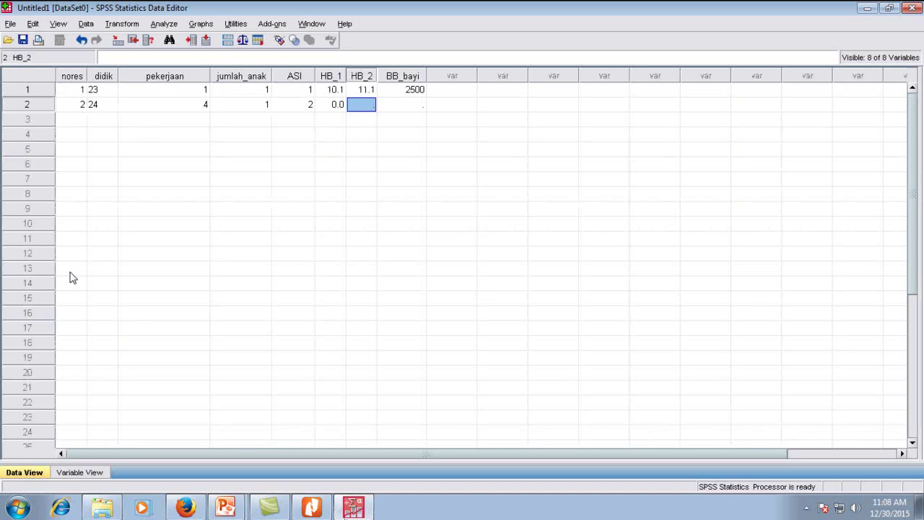
left_click(79, 474)
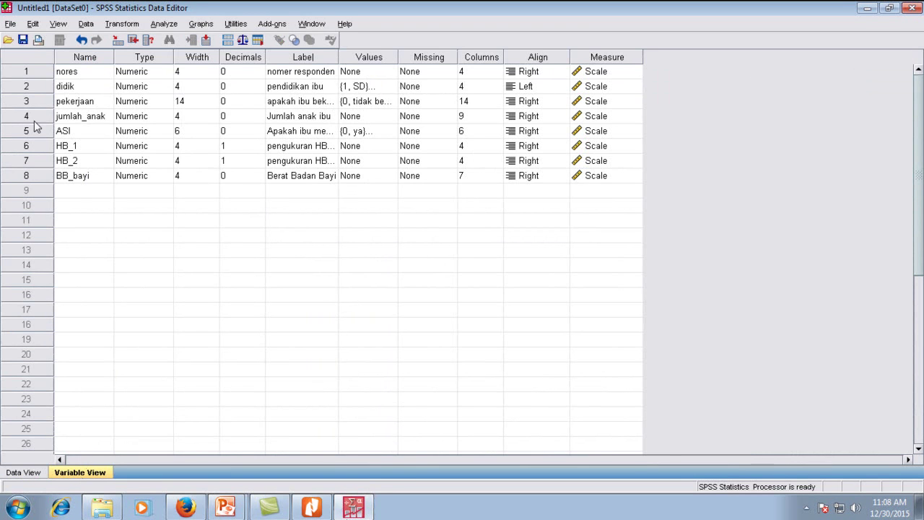
left_click(303, 506)
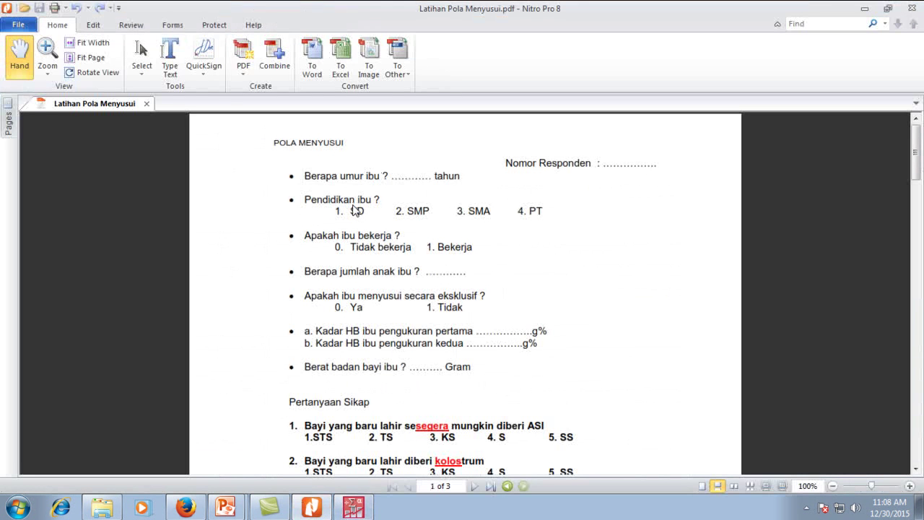
left_click(354, 507)
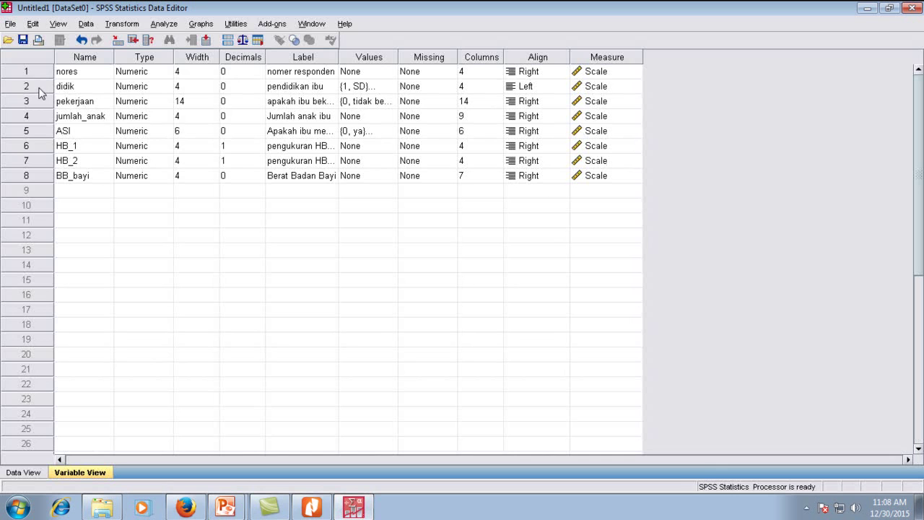
right_click(41, 93)
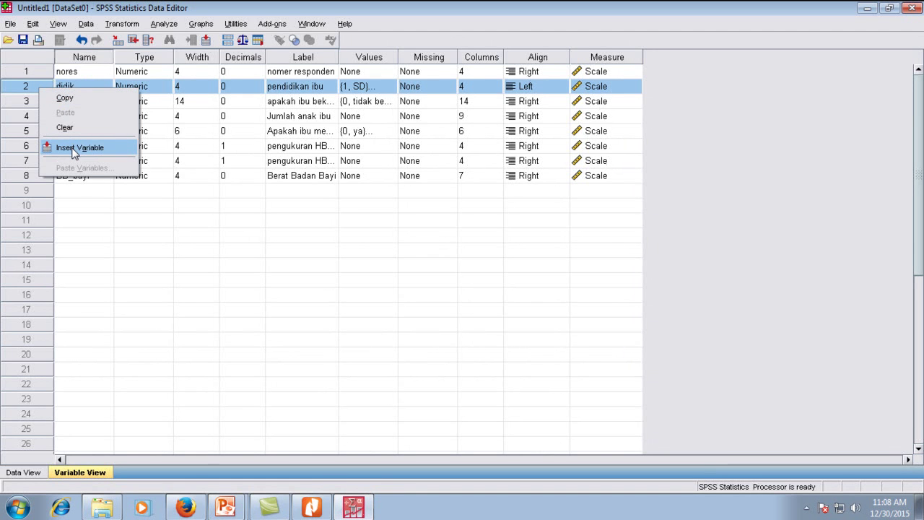
right_click(20, 91)
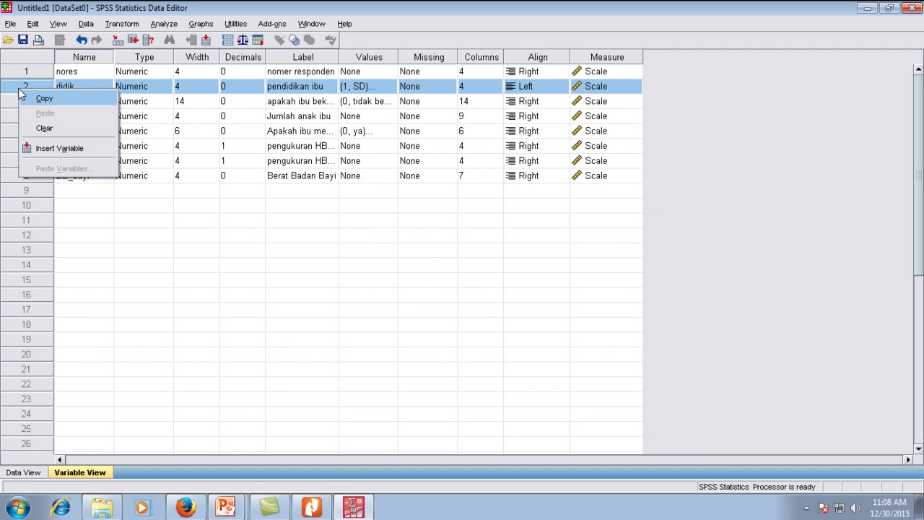
left_click(51, 148)
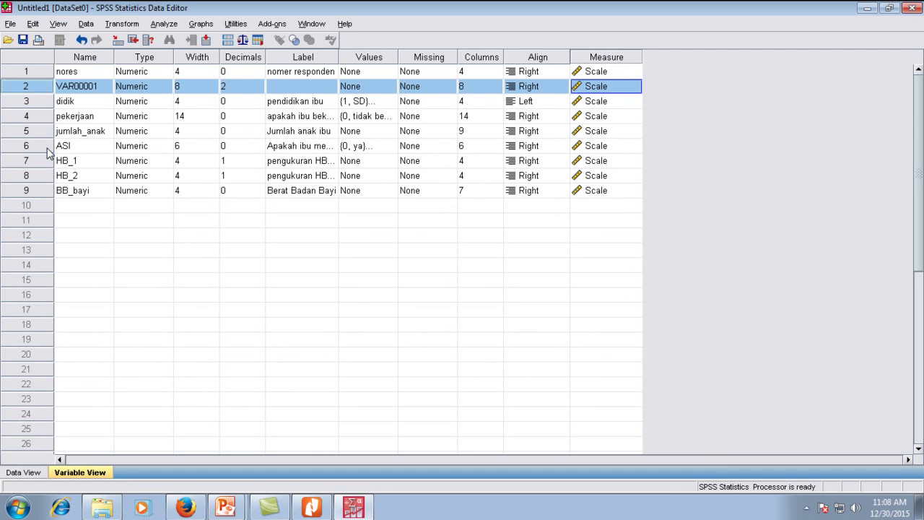
left_click(72, 92)
type("umur")
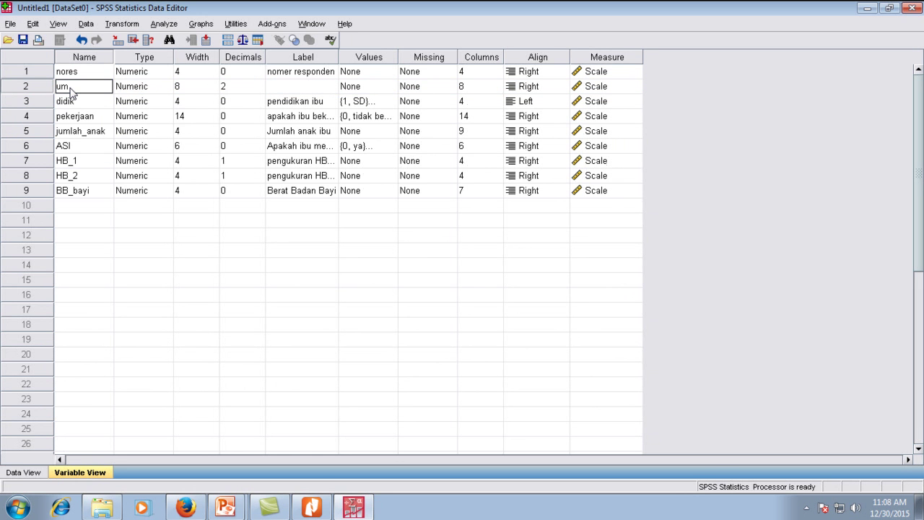
Set the umur variable to width 4, 0 decimals, label "umur ibu" and column width 4
left_click(188, 87)
type("4")
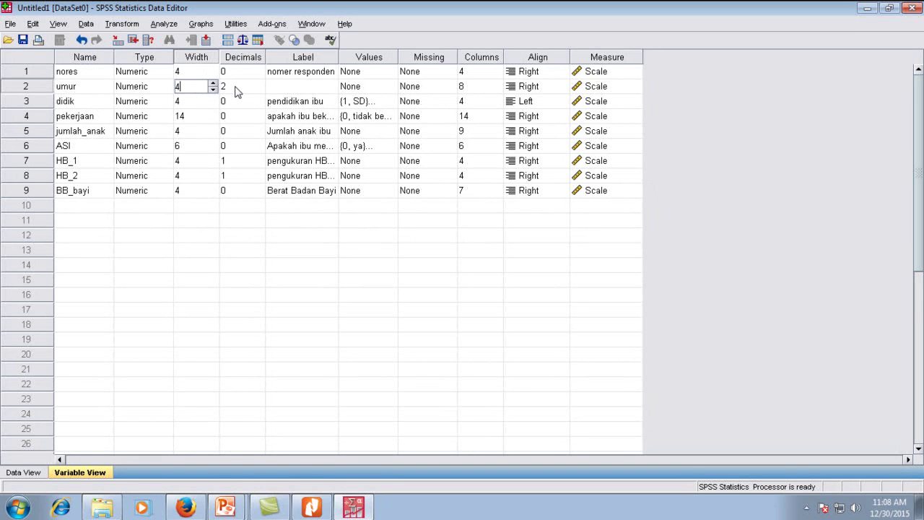
left_click(238, 90)
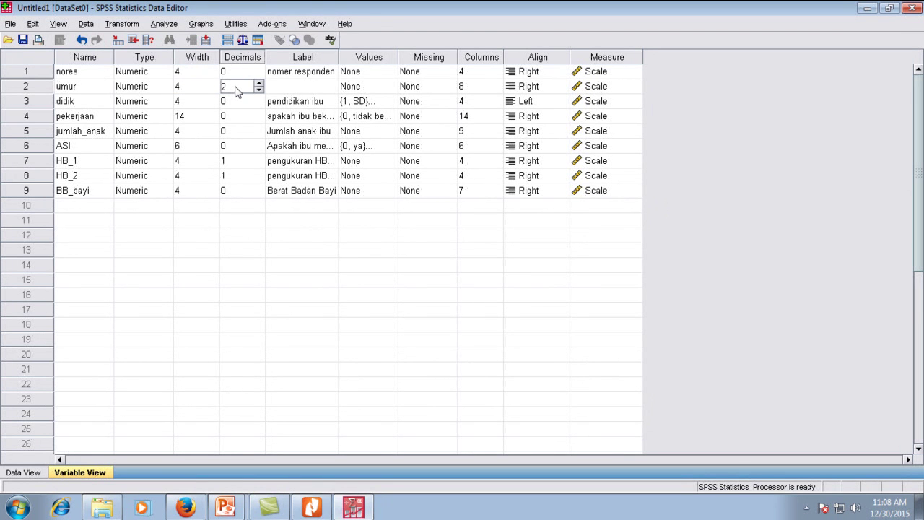
type("0")
left_click(278, 90)
type("um")
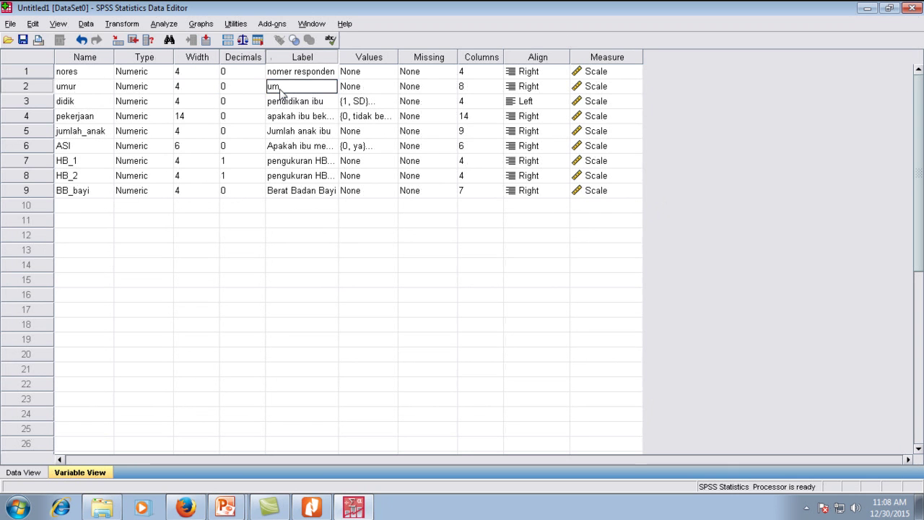
type("ur ibu")
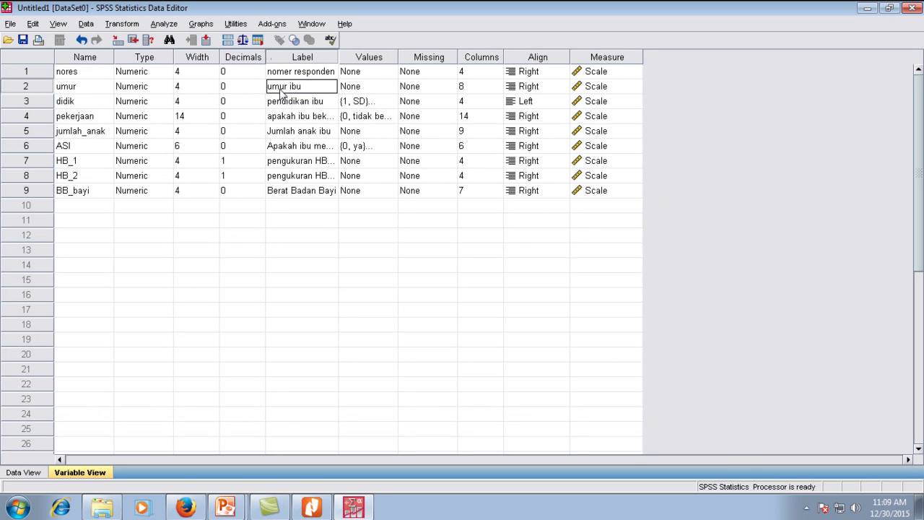
left_click(466, 86)
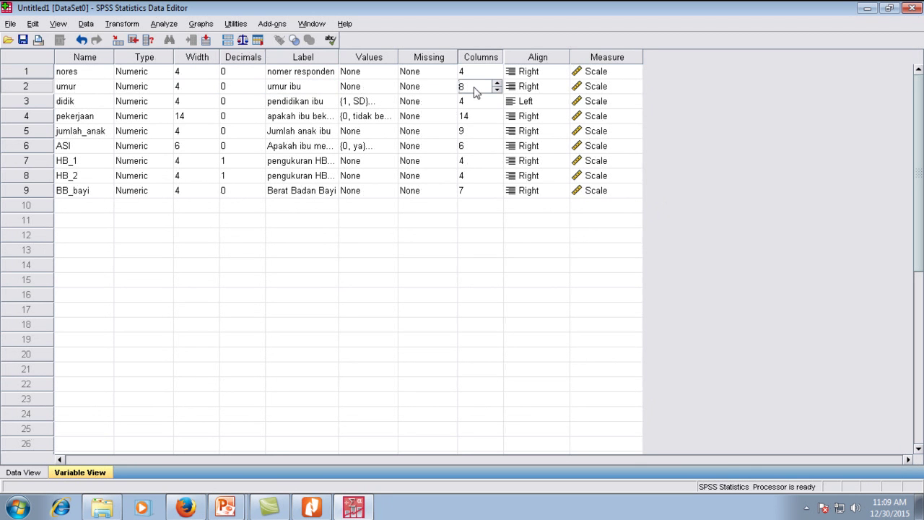
type("4")
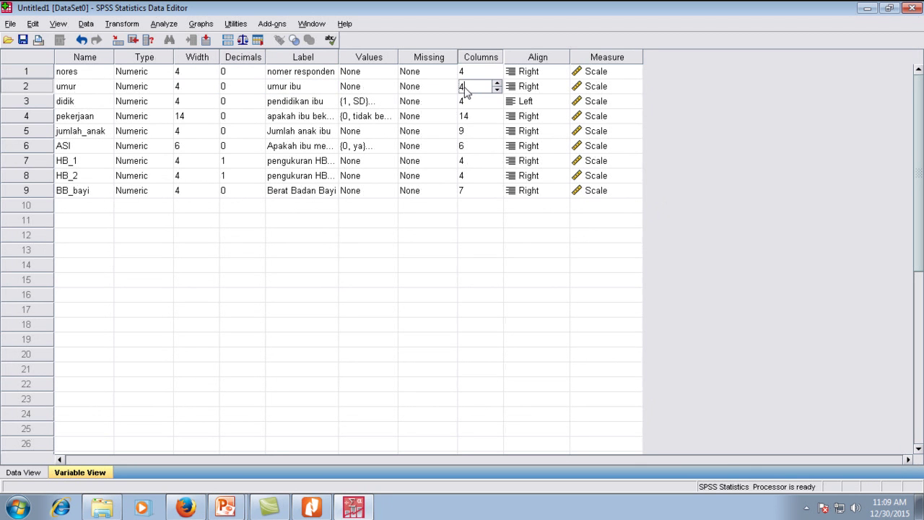
Enter umur 23 and didik 1 in the first respondent's data row
left_click(24, 472)
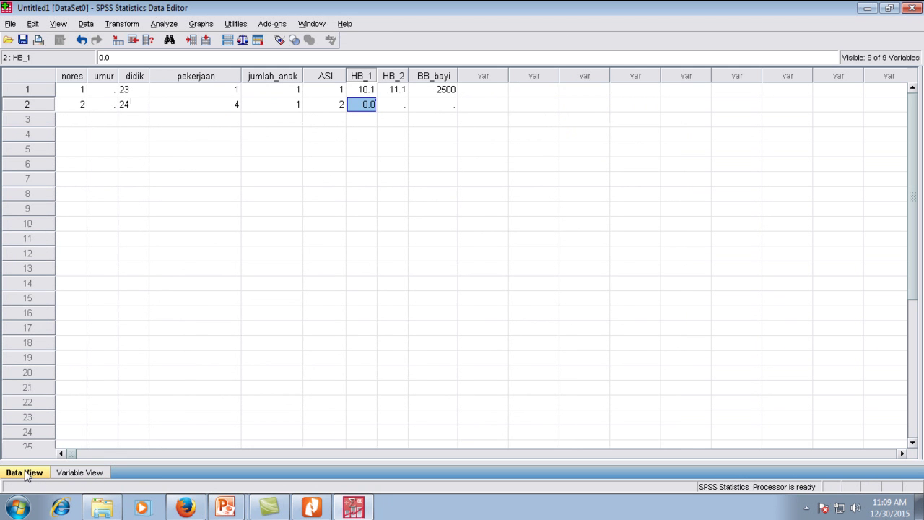
left_click(100, 90)
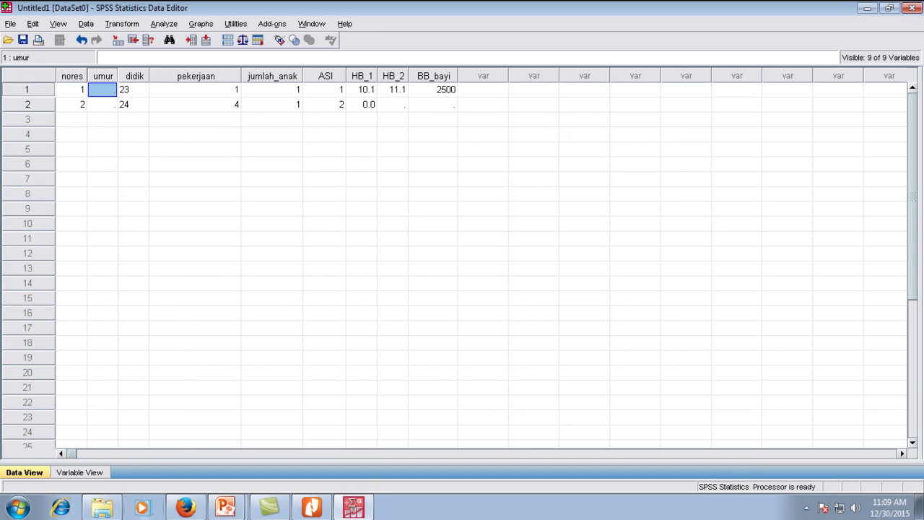
type("23")
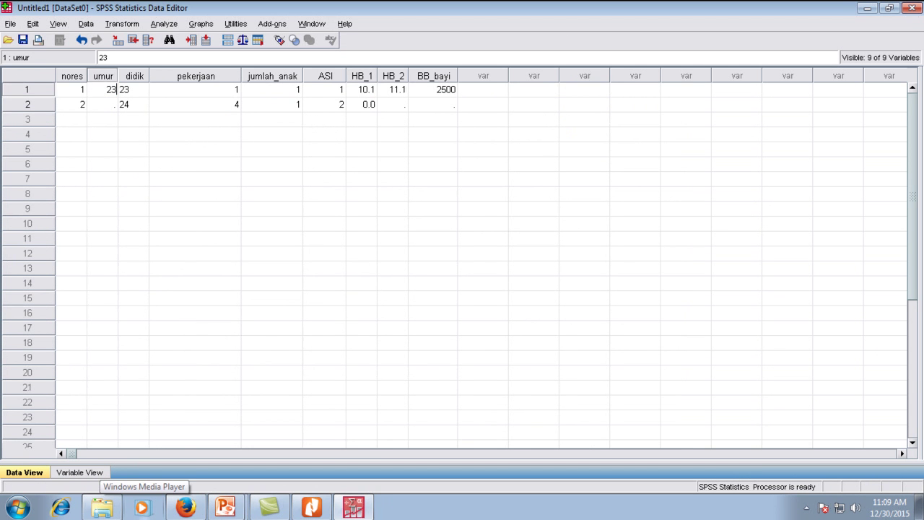
key("Right")
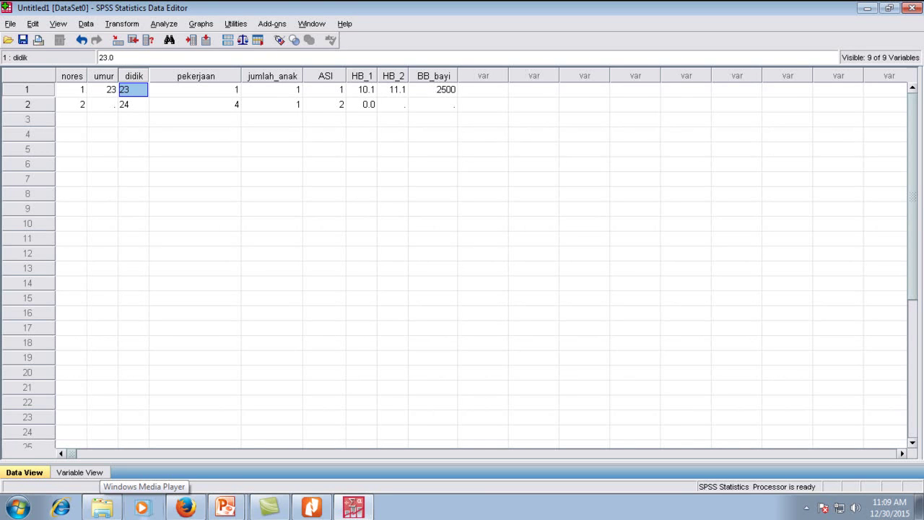
type("1")
Enter umur 24 and didik 4 in the second respondent's data row
key("Down")
key("Left")
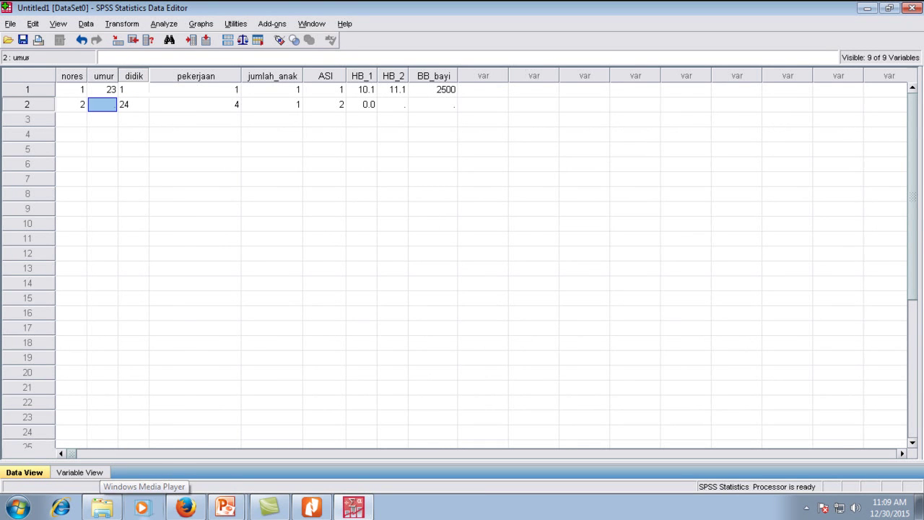
type("24")
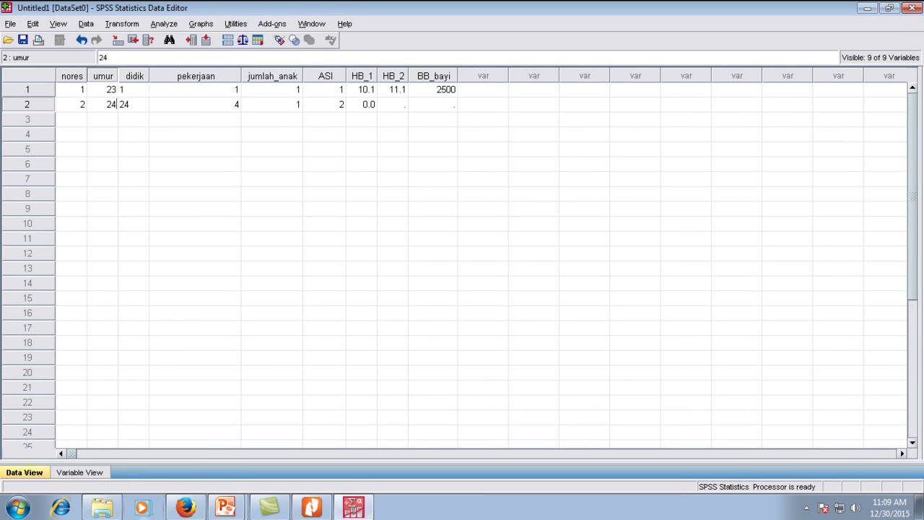
key("Right")
type("4")
key("Right")
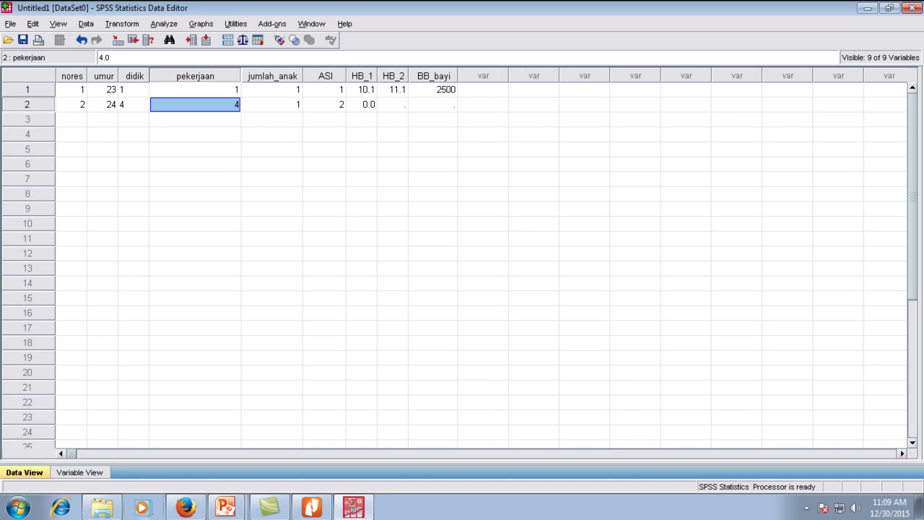
Correct the second respondent's values to pekerjaan 1, jumlah_anak 2 and ASI 0
type("1")
key("Right")
type("2")
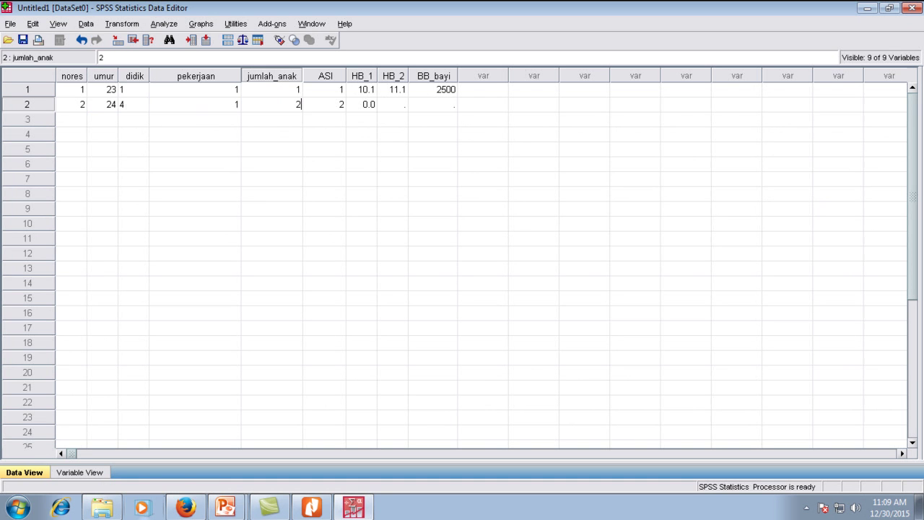
key("Right")
type("0")
key("Right")
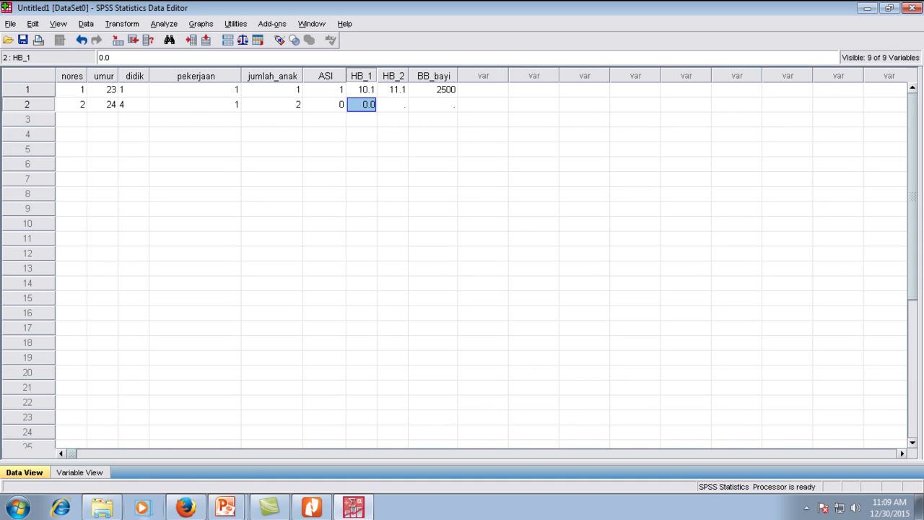
Look up the second respondent's haemoglobin values in the PDF table and enter HB_1 9.8 and HB_2 10.2 in SPSS
left_click(312, 507)
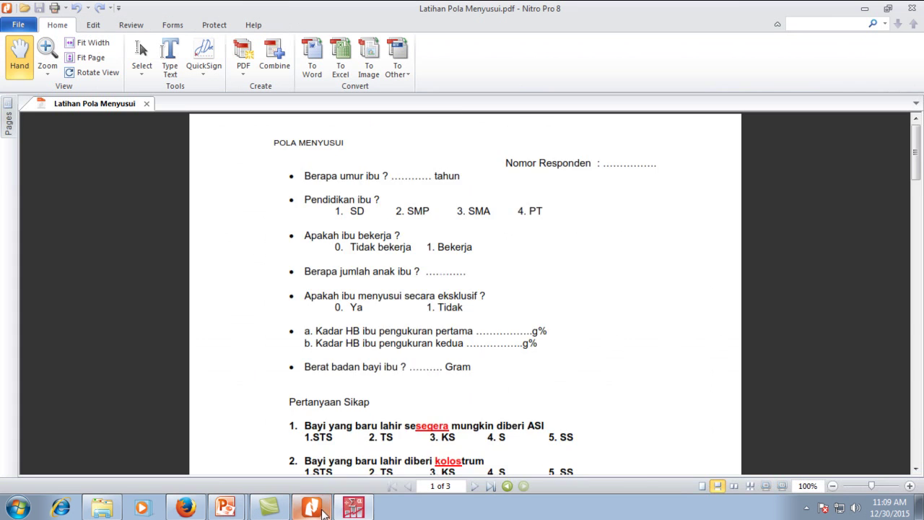
scroll(294, 326, "down", 3)
scroll(293, 327, "down", 12)
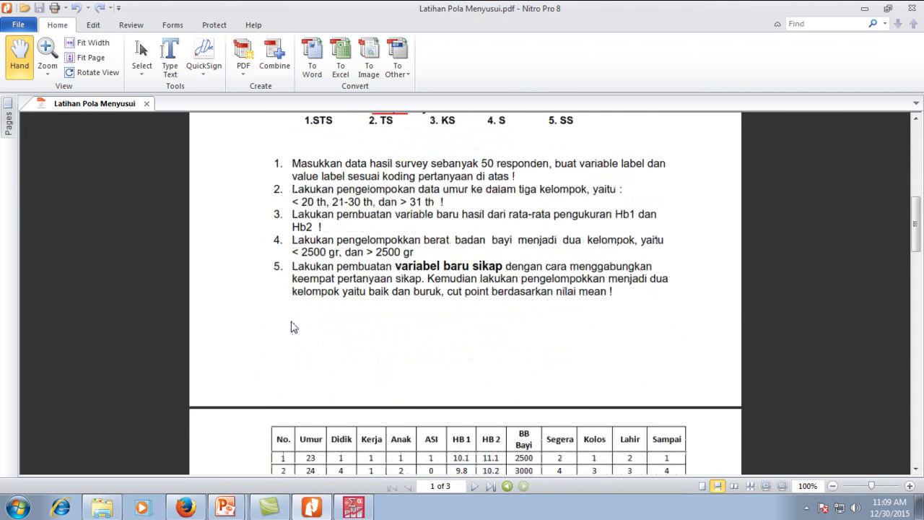
scroll(293, 326, "down", 4)
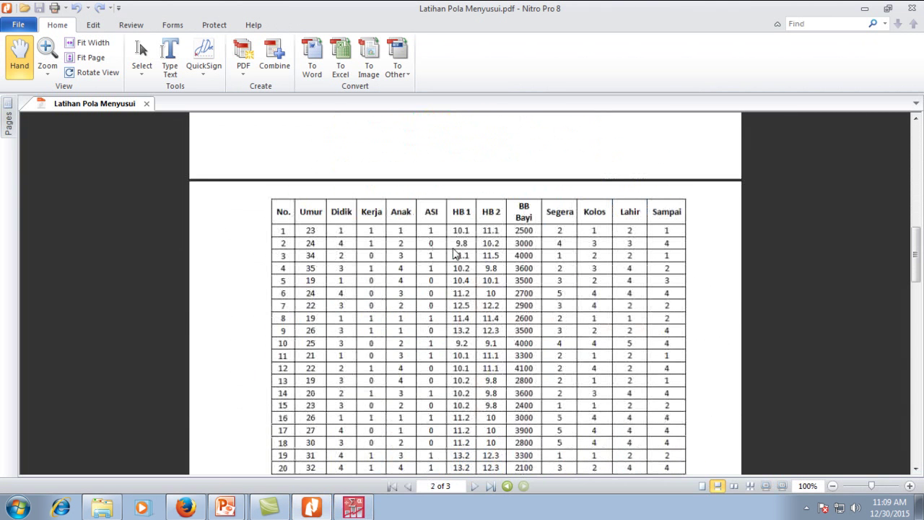
left_click(353, 507)
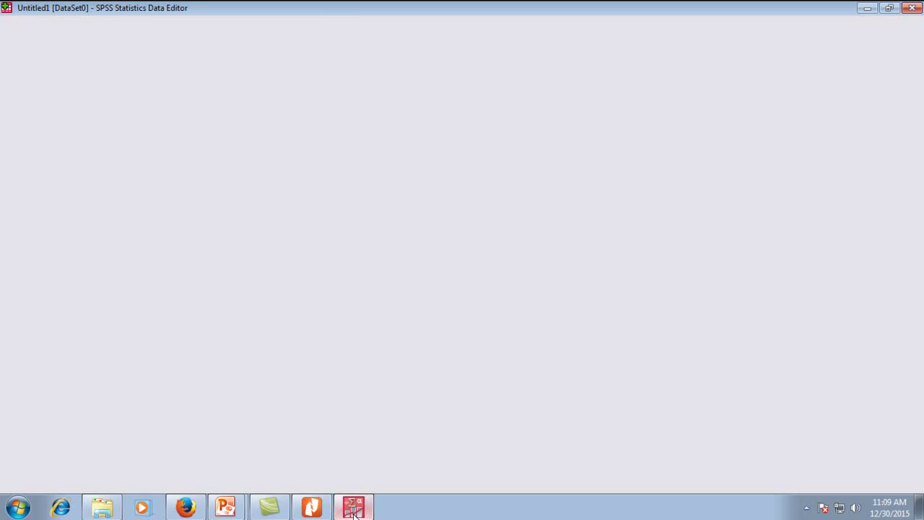
type("9.8")
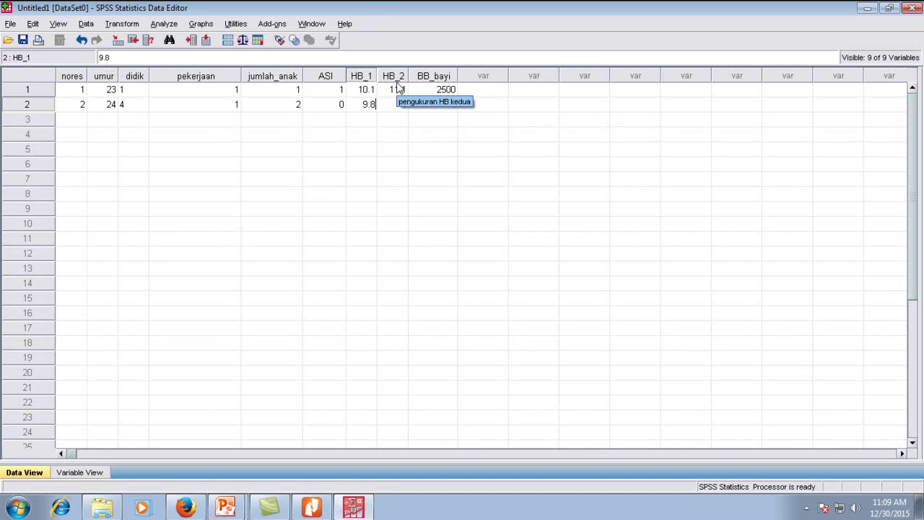
key("Tab")
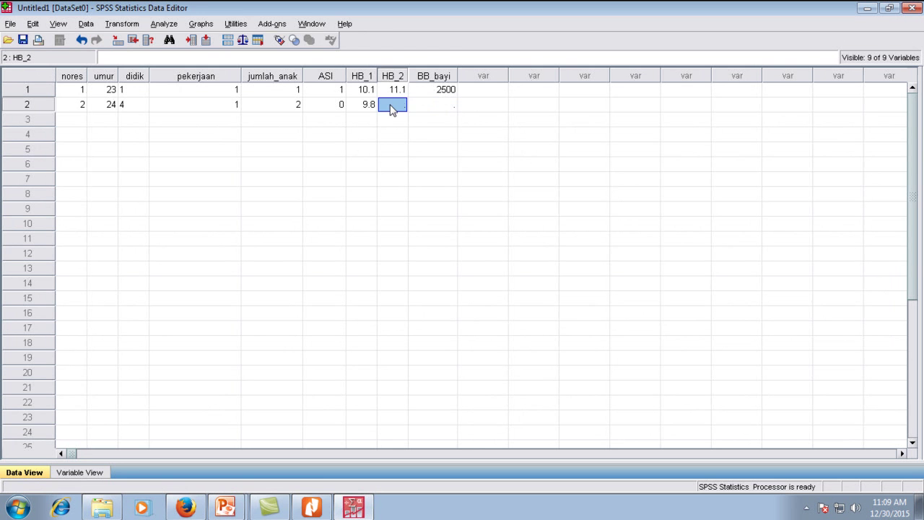
type("10.2")
Check the second respondent's baby weight in the PDF table and enter BB_bayi 3000 in SPSS
left_click(314, 508)
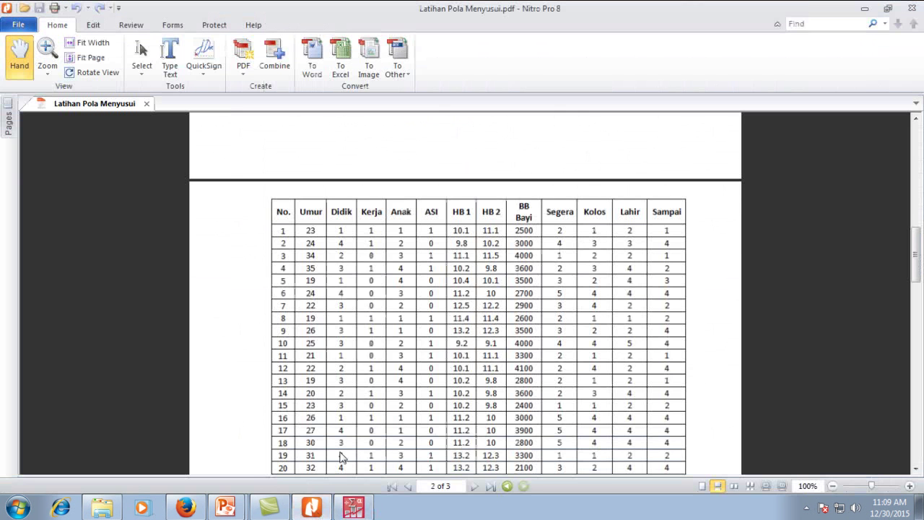
left_click(354, 509)
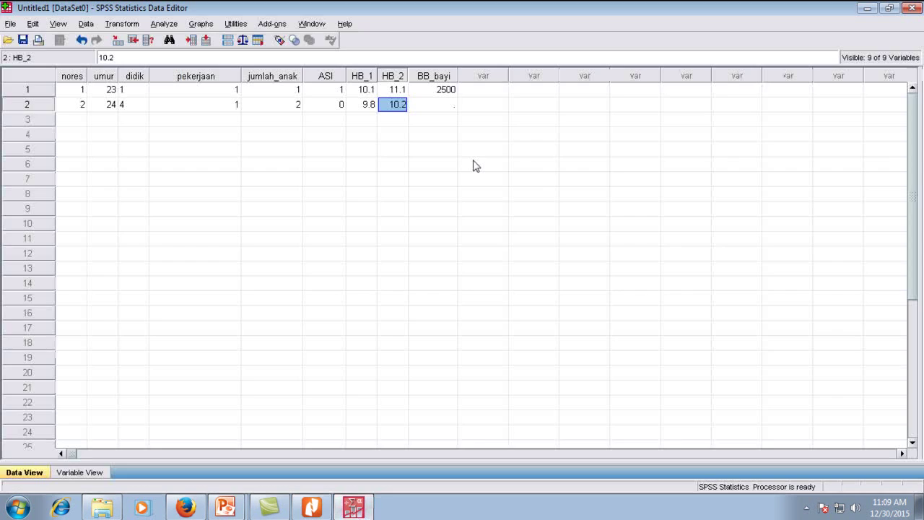
left_click(438, 106)
type("3000")
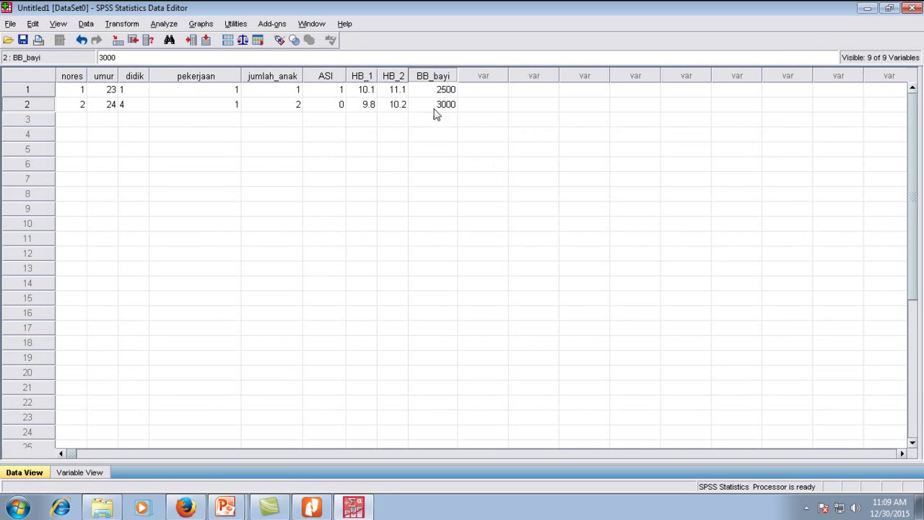
Save the dataset as Penelitian in My Documents and close the output log window without saving its contents
left_click(23, 40)
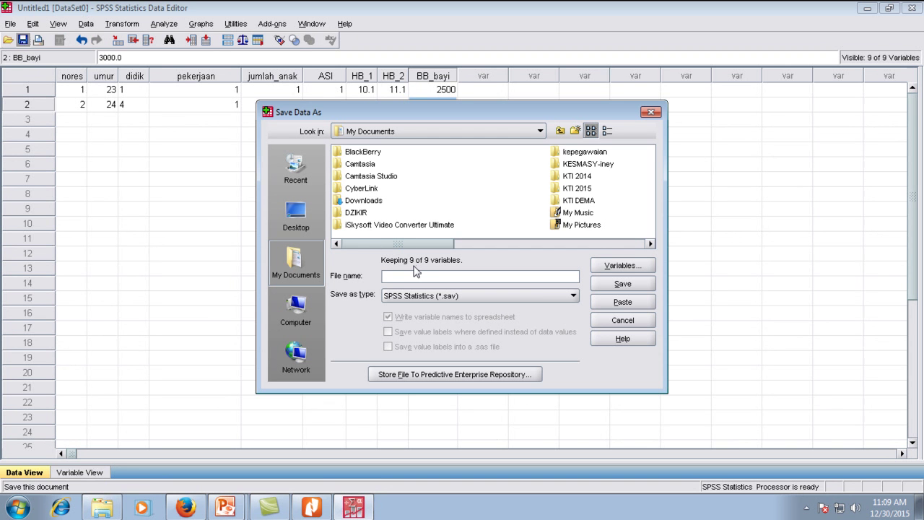
type("La")
key("BackSpace")
key("BackSpace")
type("Penelitian")
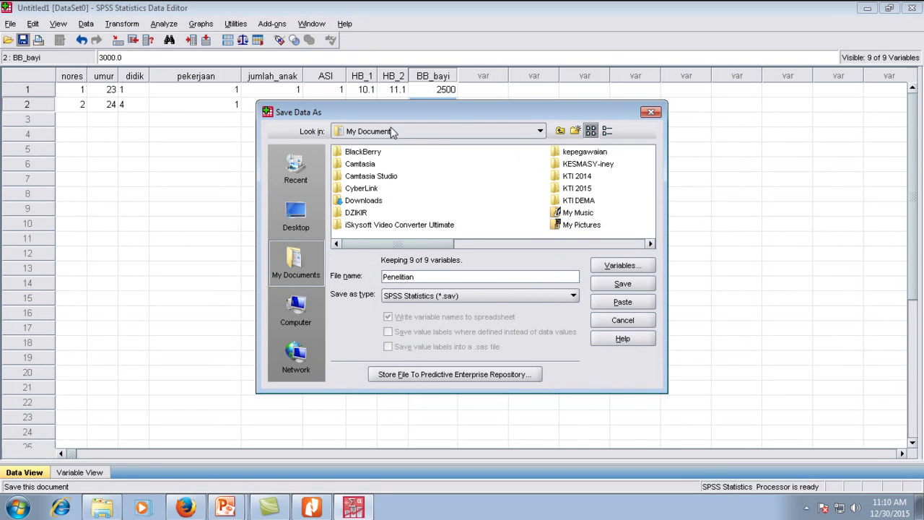
left_click(613, 288)
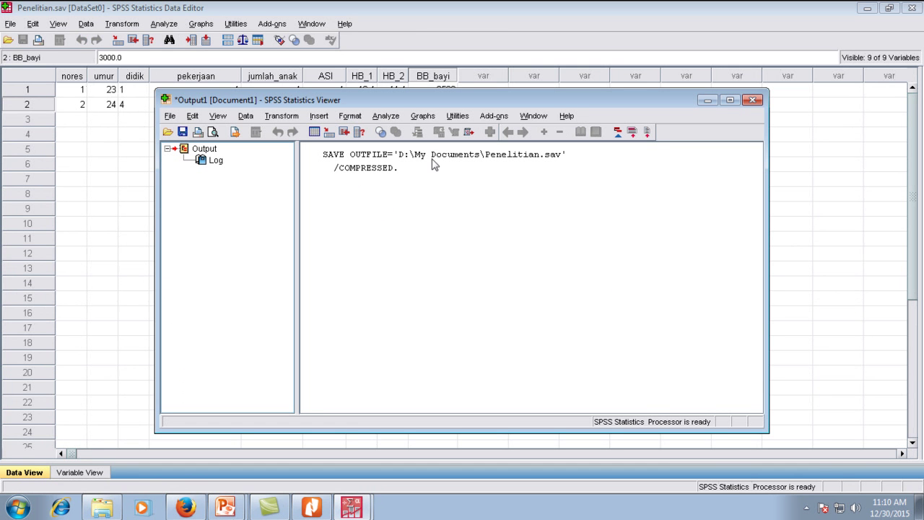
left_click(753, 101)
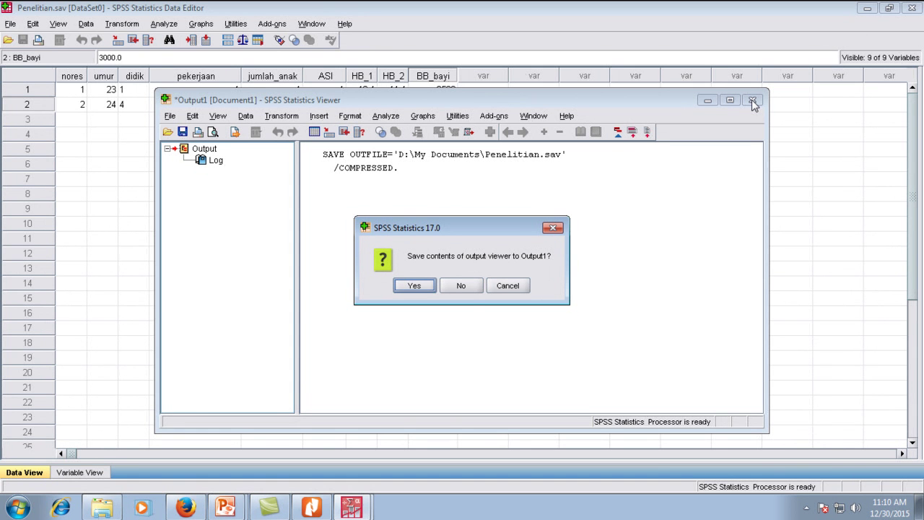
left_click(468, 287)
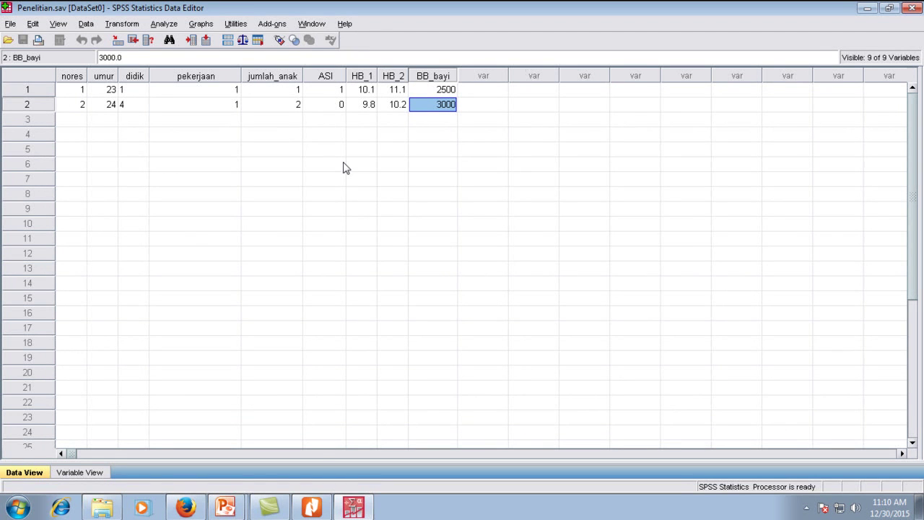
Switch to the PowerPoint slide show to view the Cleaning slide after Processing, and return to the SPSS data
mouse_move(225, 505)
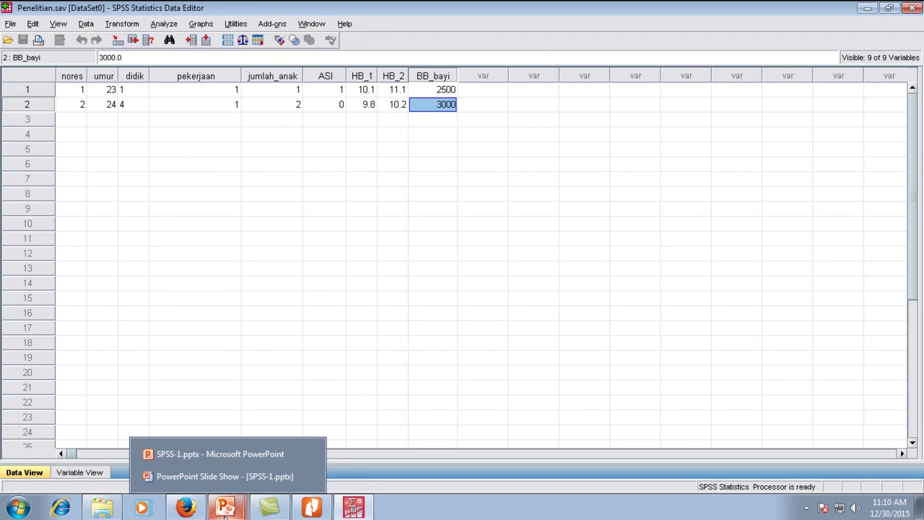
left_click(211, 479)
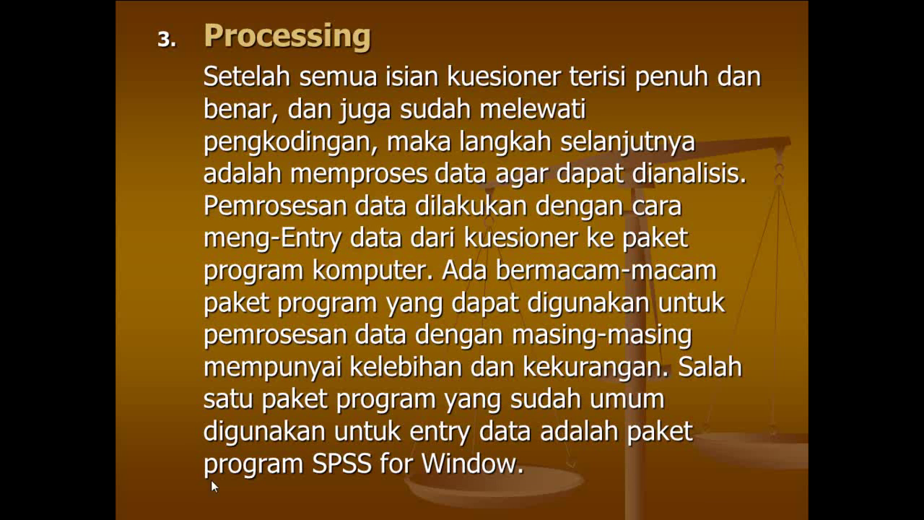
left_click(318, 295)
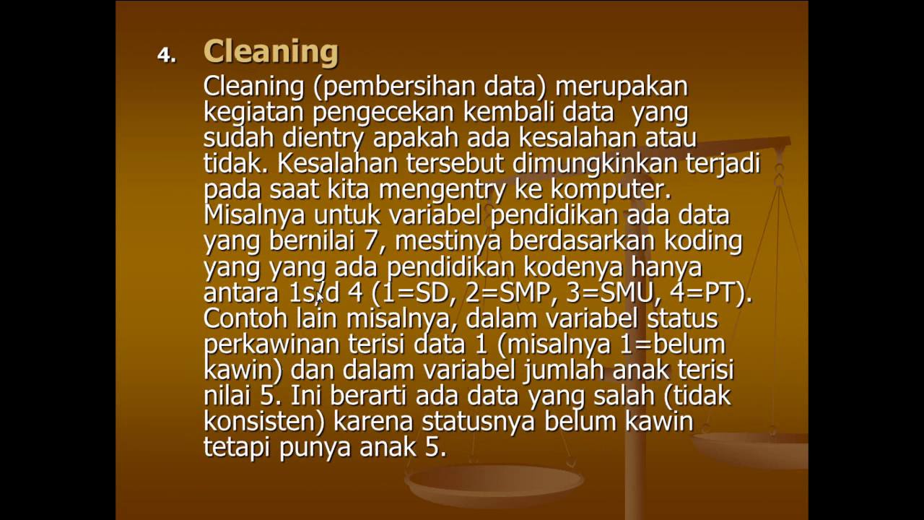
key("super")
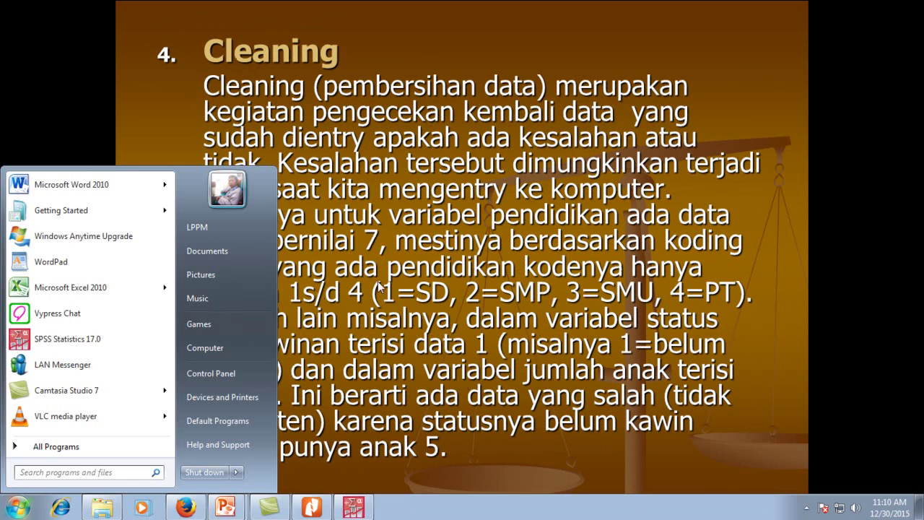
left_click(353, 508)
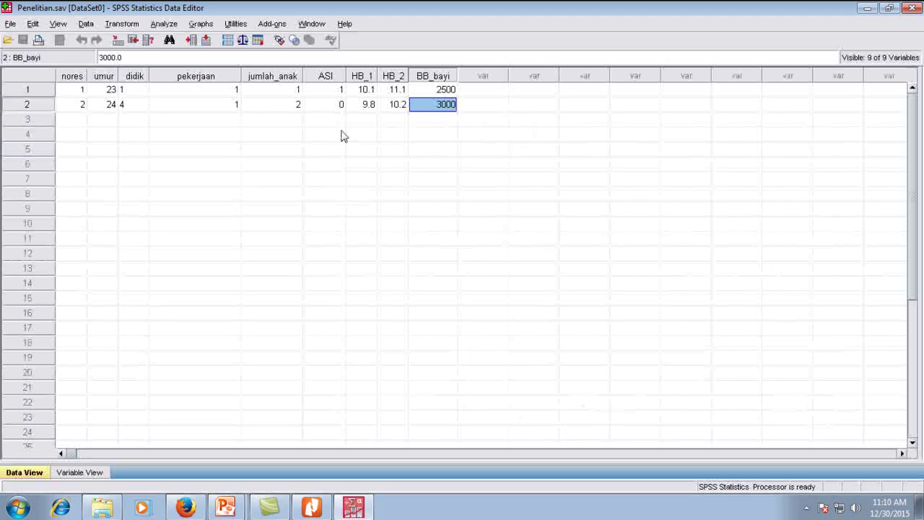
Enter 7 as the second respondent's pekerjaan value
left_click(218, 106)
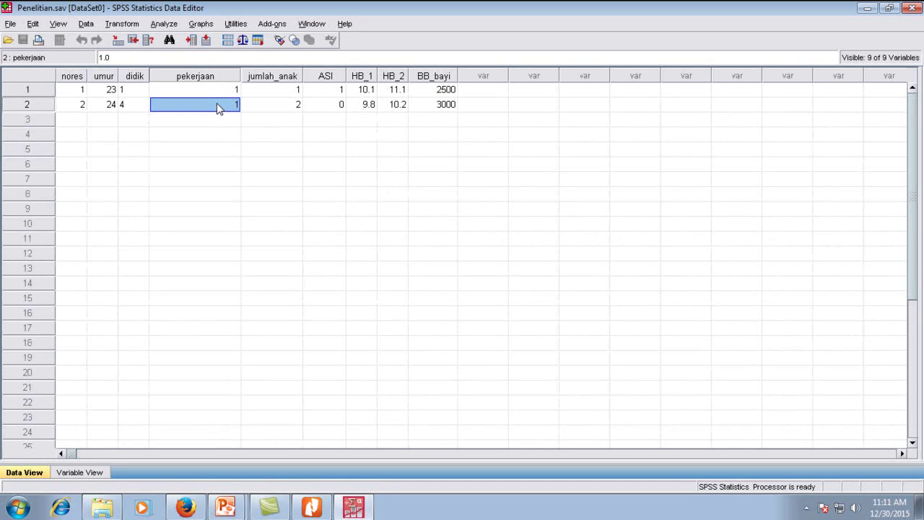
type("7")
key("Up")
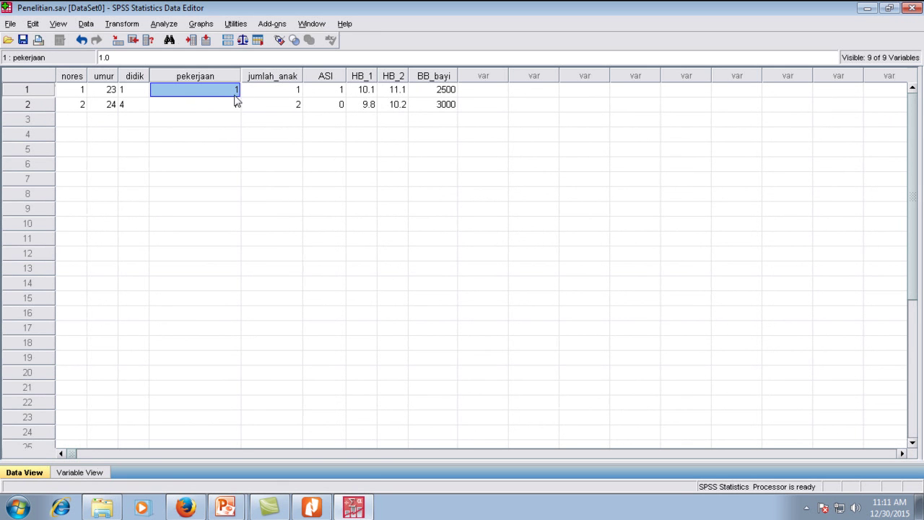
Display value labels instead of codes in the data grid and widen the didik column to fit them
left_click(280, 40)
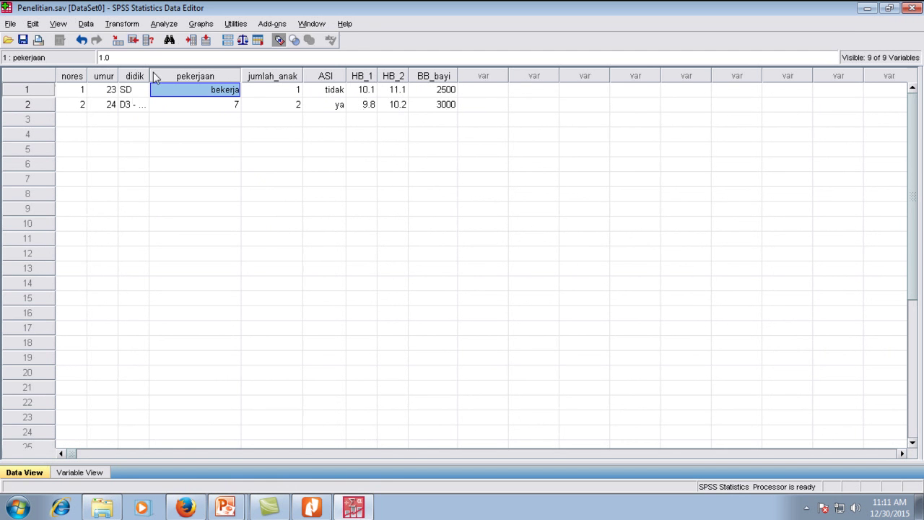
left_click_drag(151, 75, 167, 72)
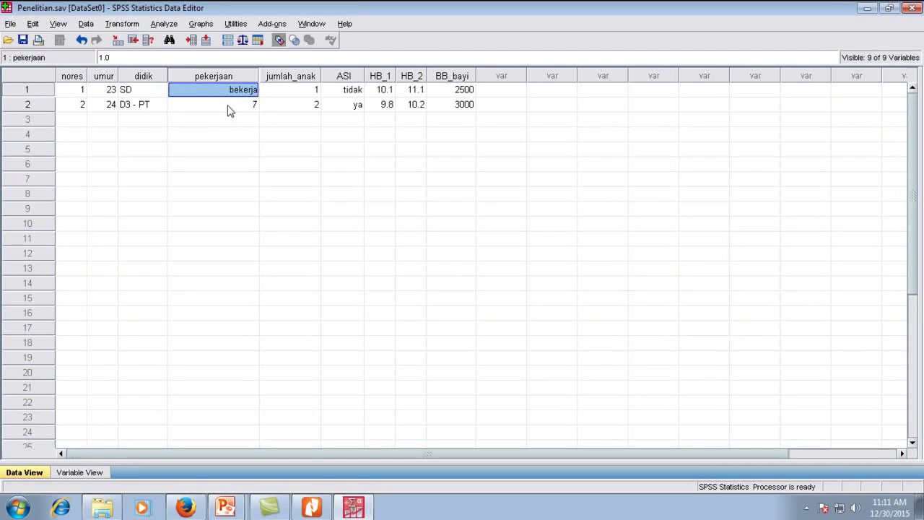
Check the PDF questionnaire's codes for the employment question against the second respondent's pekerjaan value and nores in SPSS
left_click(312, 507)
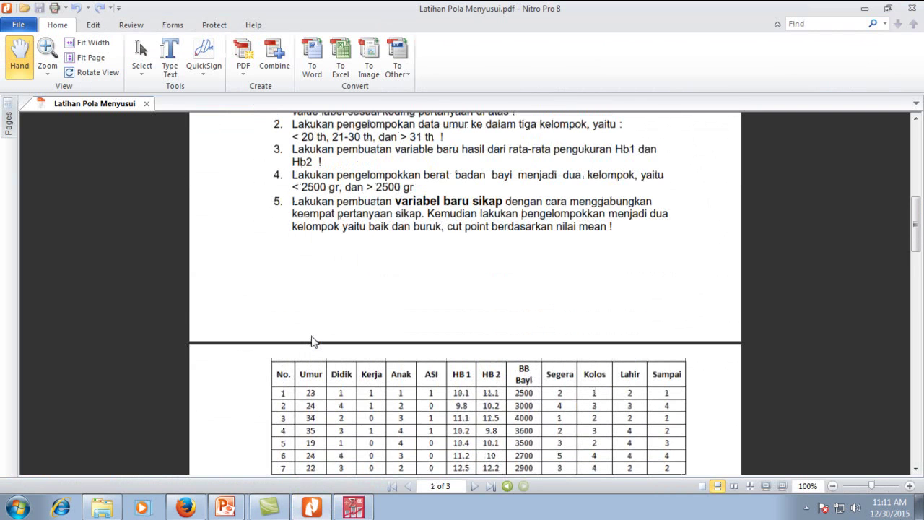
scroll(312, 342, "up", 15)
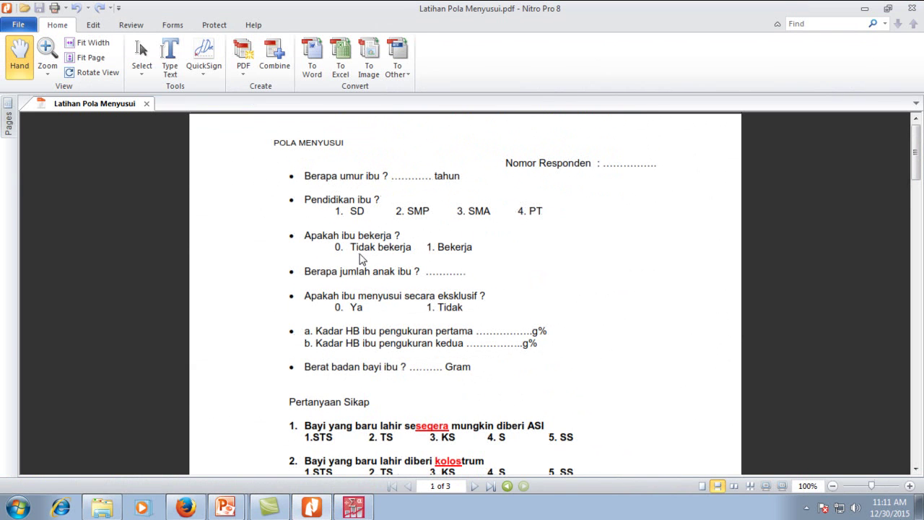
left_click(353, 508)
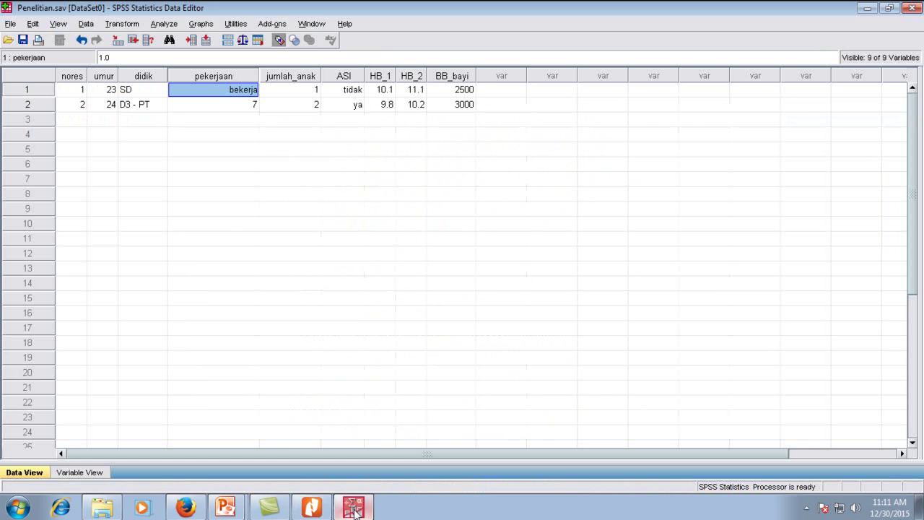
left_click(219, 108)
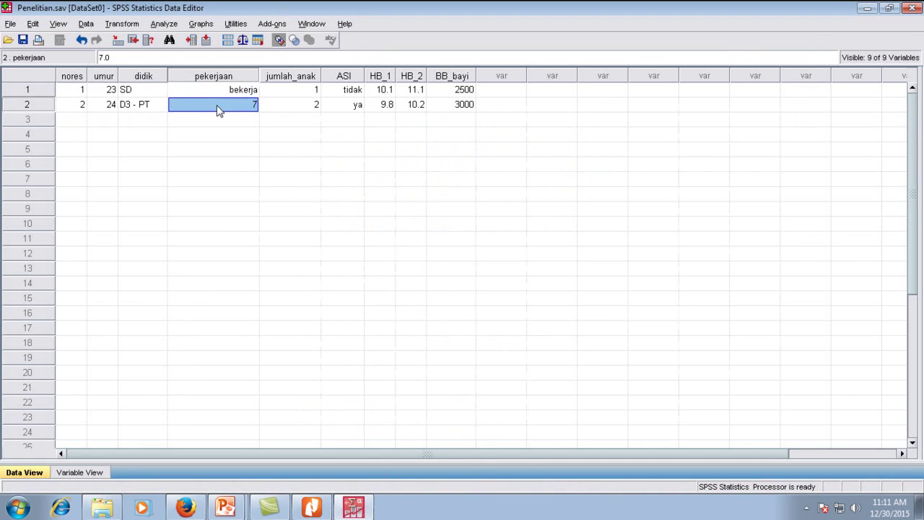
left_click(64, 107)
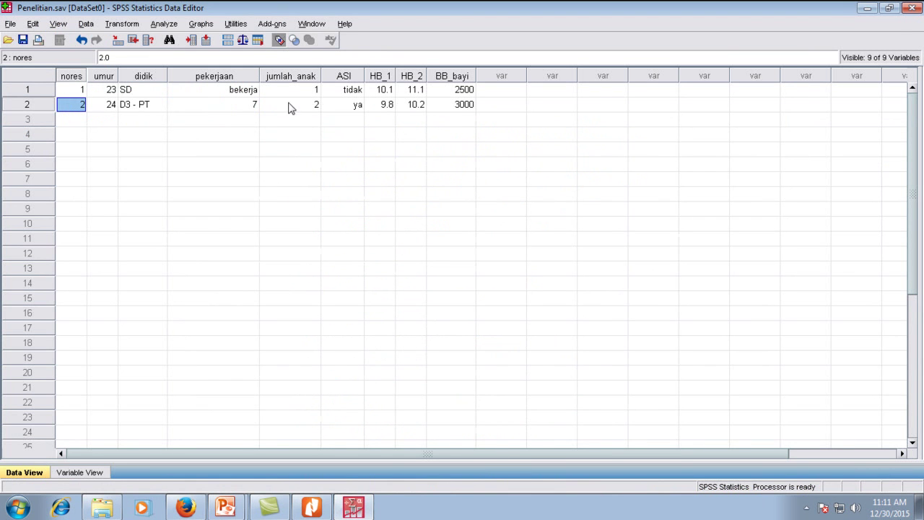
Look up the second respondent's Kerja value in the PDF table and set pekerjaan to 1 in SPSS
left_click(311, 507)
scroll(275, 324, "down", 5)
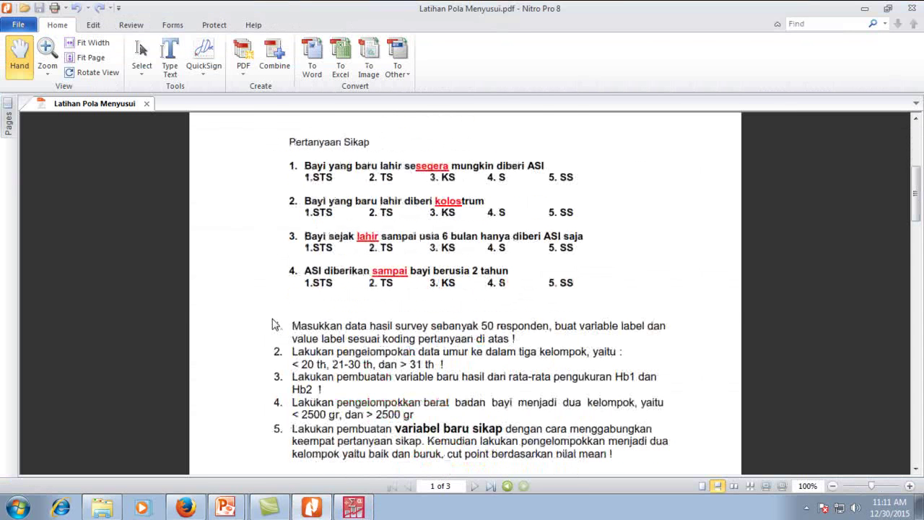
scroll(273, 324, "down", 5)
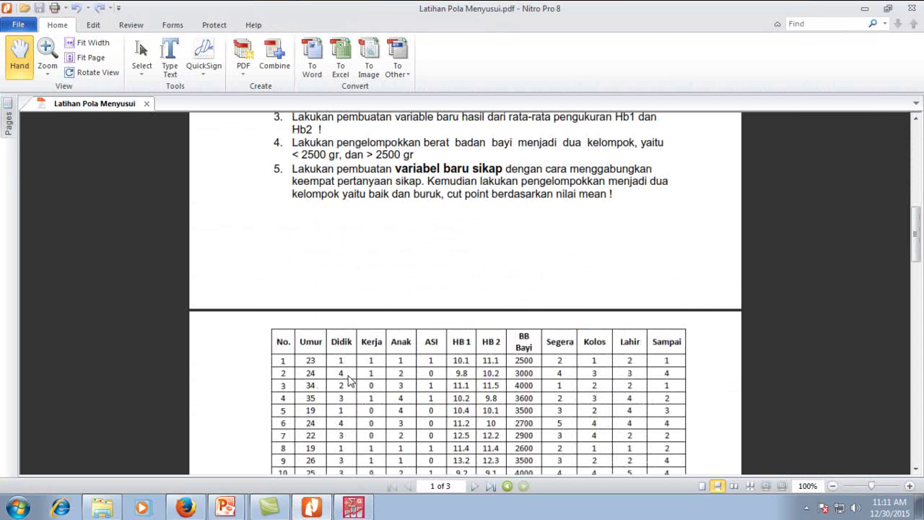
left_click(355, 507)
left_click(246, 108)
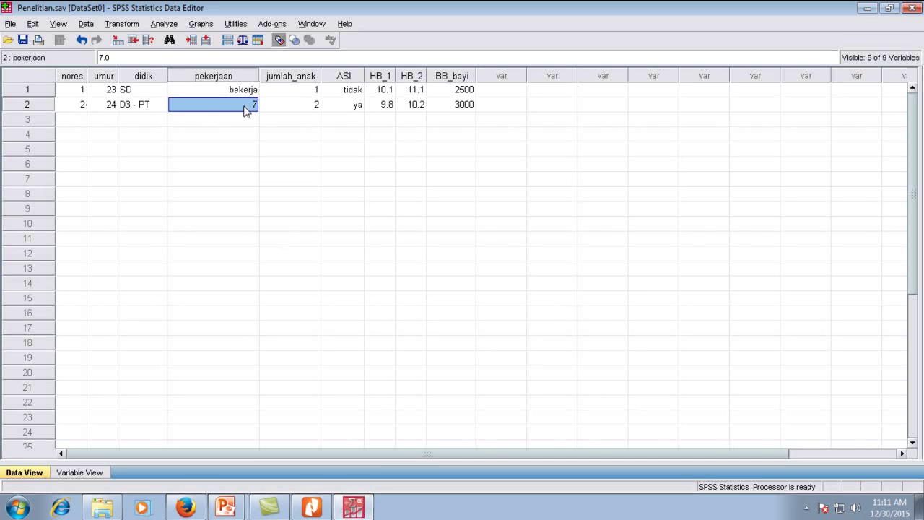
type("1")
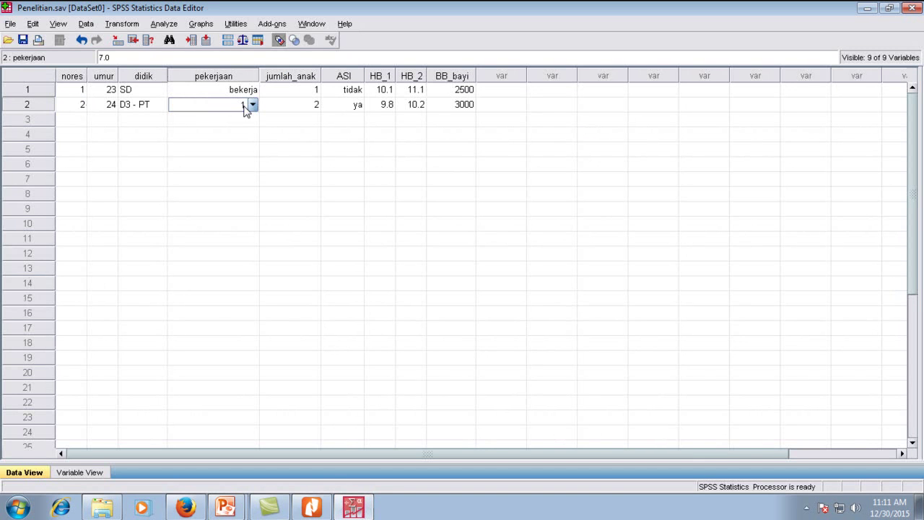
key("Return")
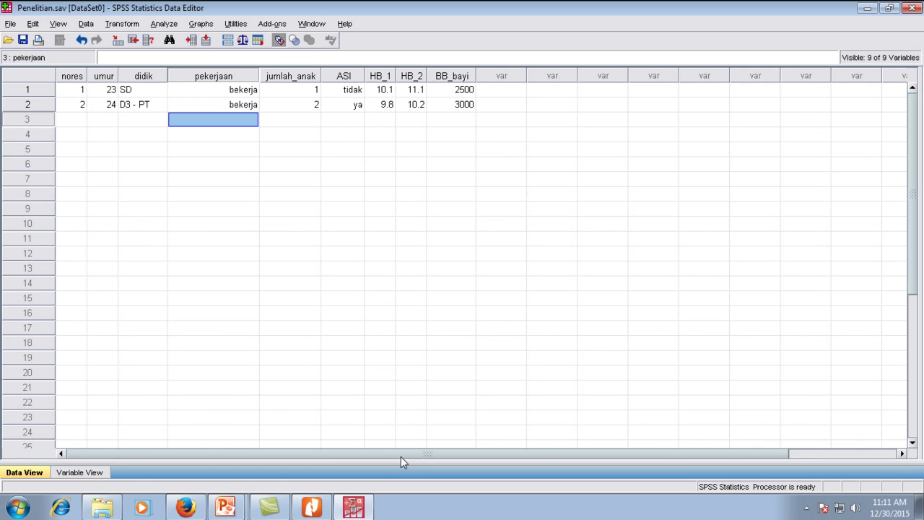
Save the corrected dataset and close the new output log window without saving its contents
left_click(24, 40)
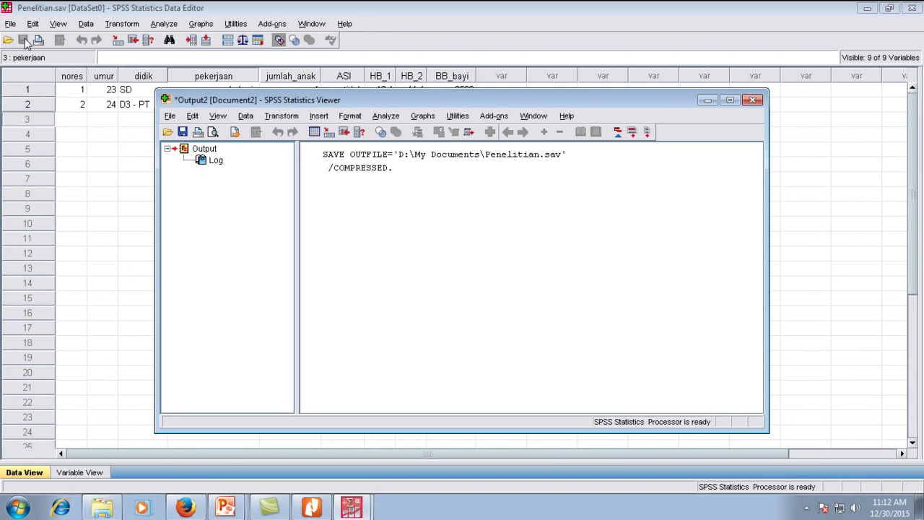
left_click(752, 101)
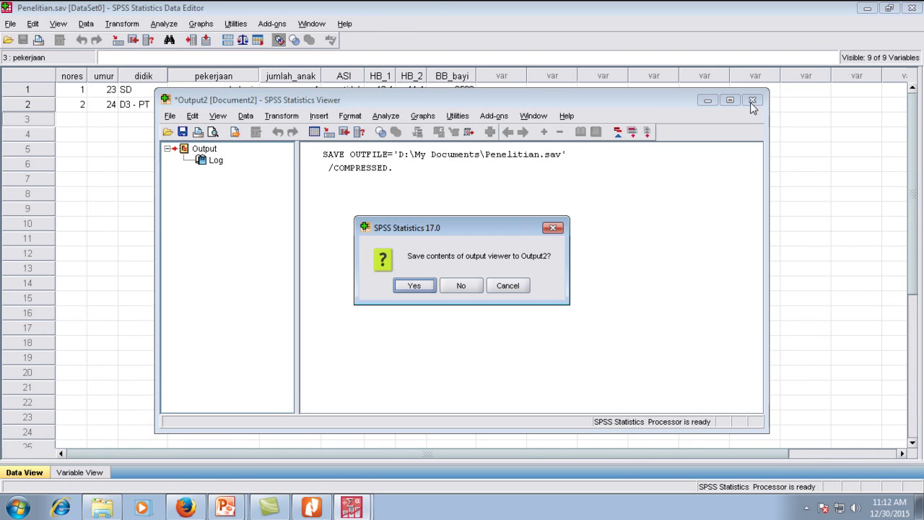
left_click(468, 286)
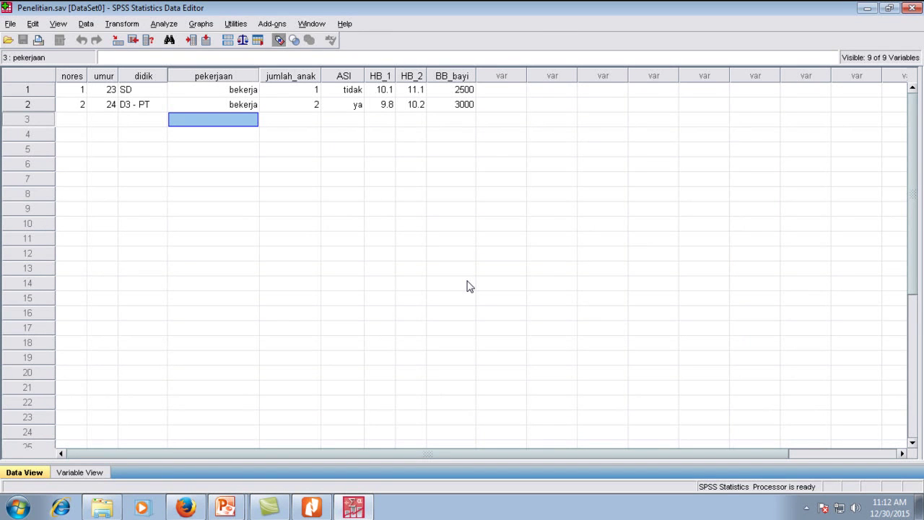
Close the Data Editor to exit SPSS Statistics
left_click(912, 8)
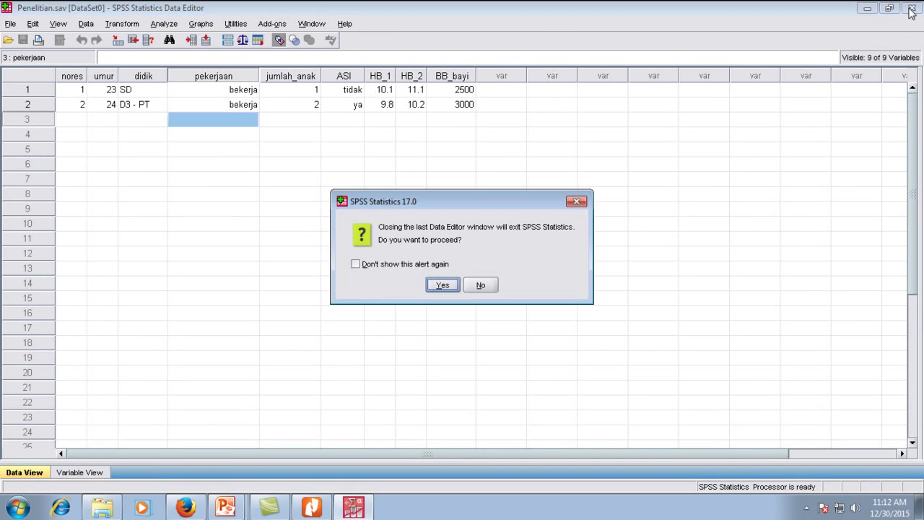